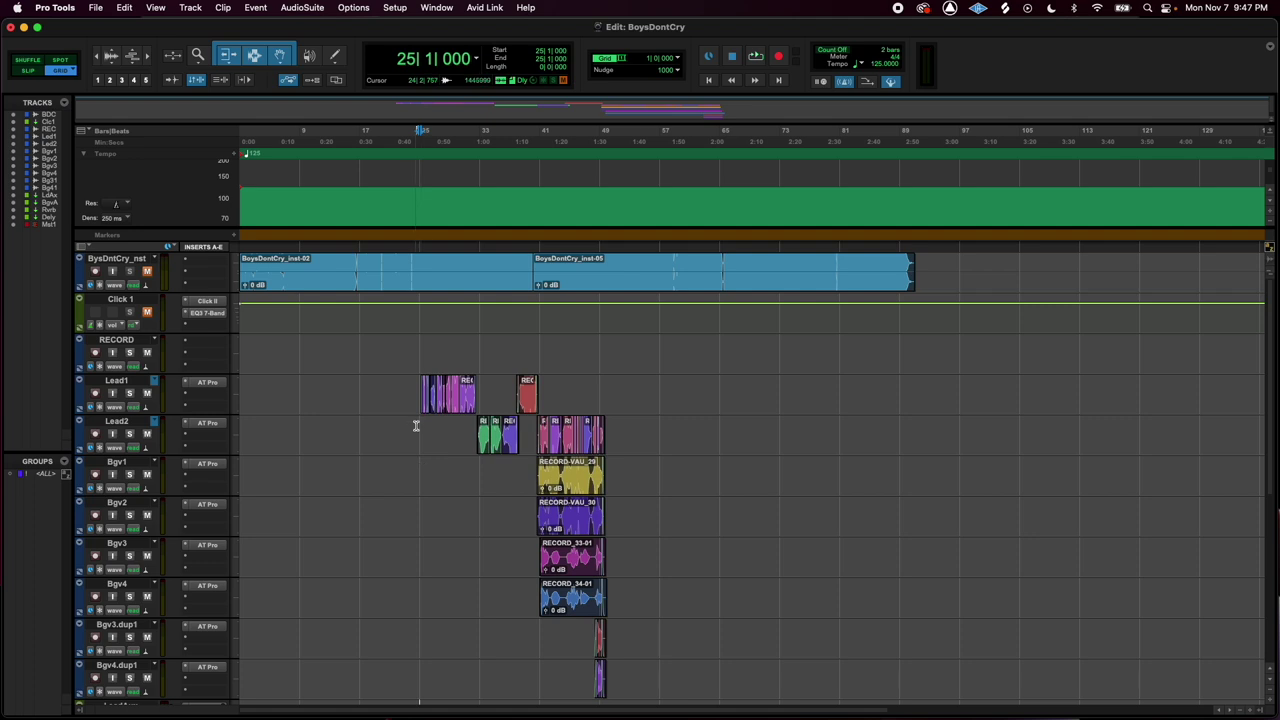
- Play the song from bar 24, then try selecting the instrumental clips through its end
click(415, 426)
key(space)
key(space)
click(420, 430)
click(395, 288)
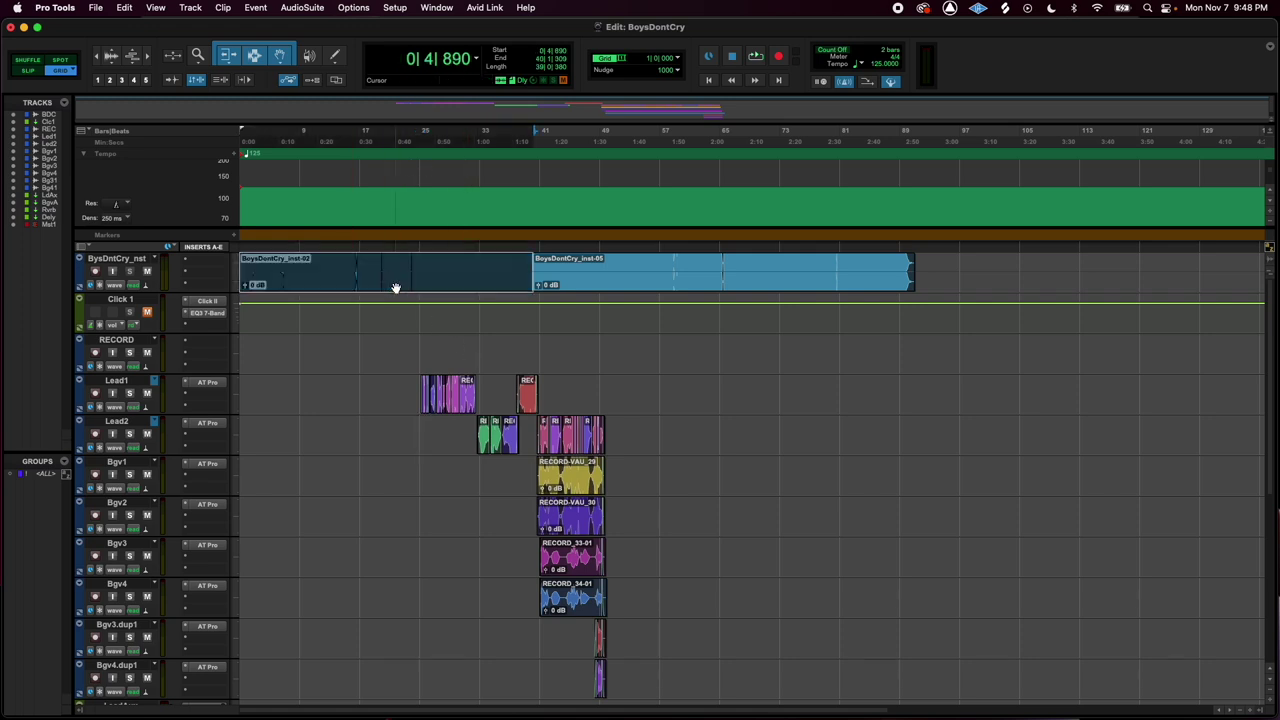
shift+click(619, 289)
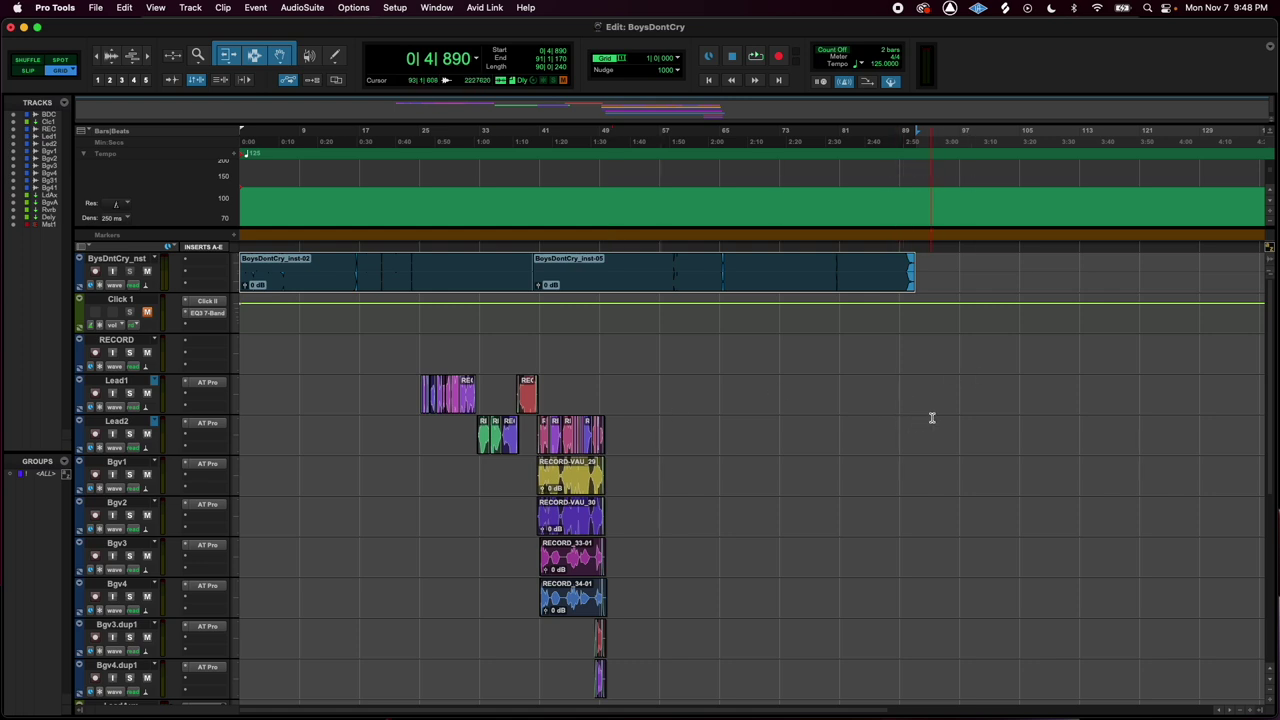
shift+click(945, 273)
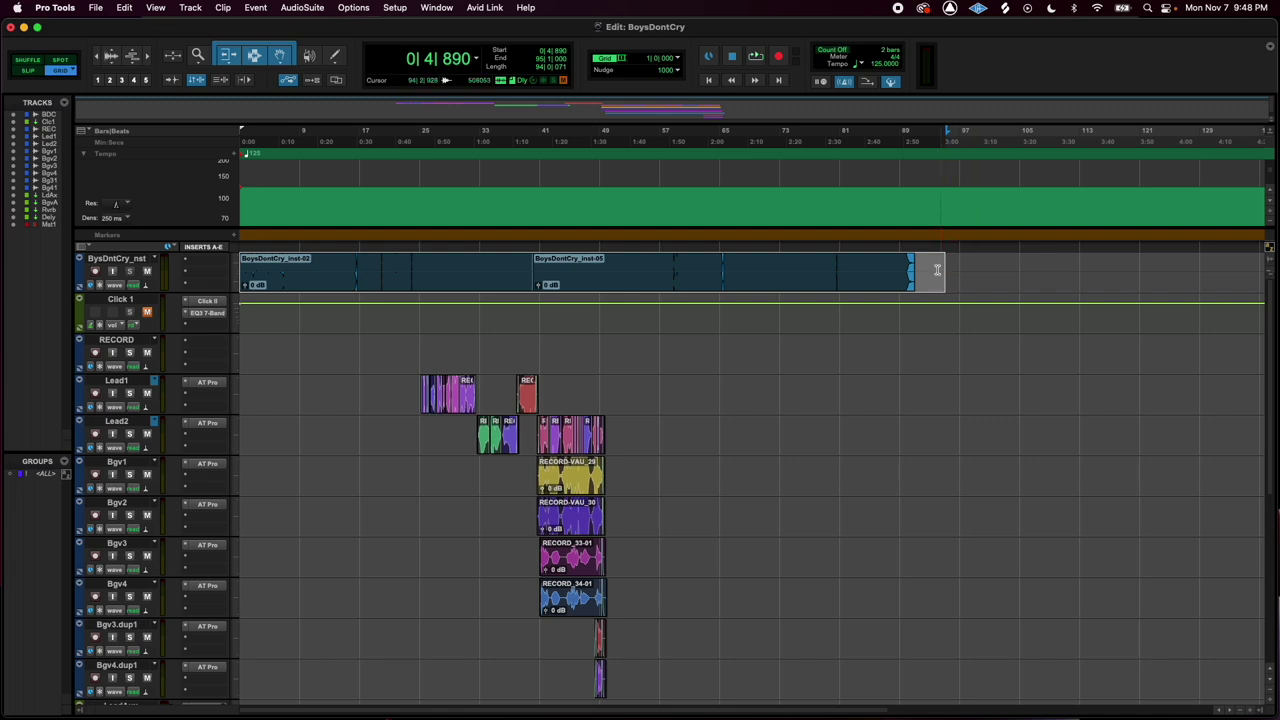
- Zoom around bar 24, select bars 24 to 52, and show the File menu commands
click(465, 285)
key(super+bracketright)
key(super+bracketright)
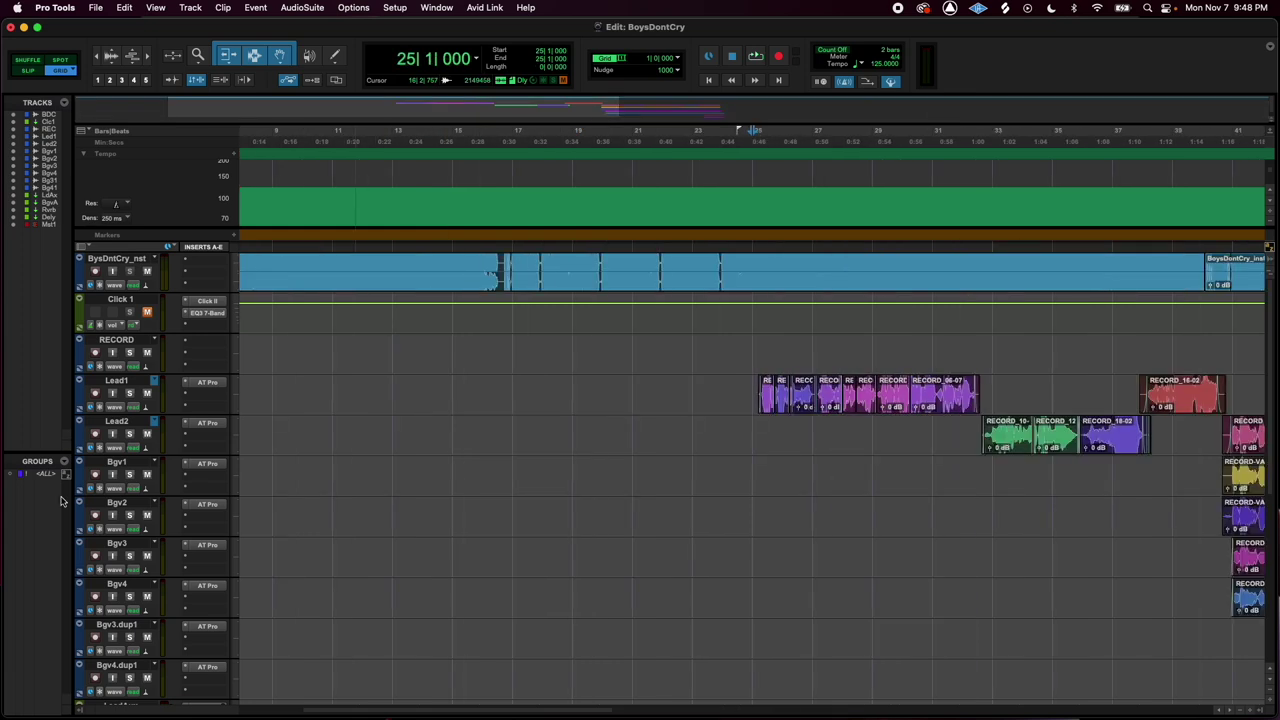
click(722, 278)
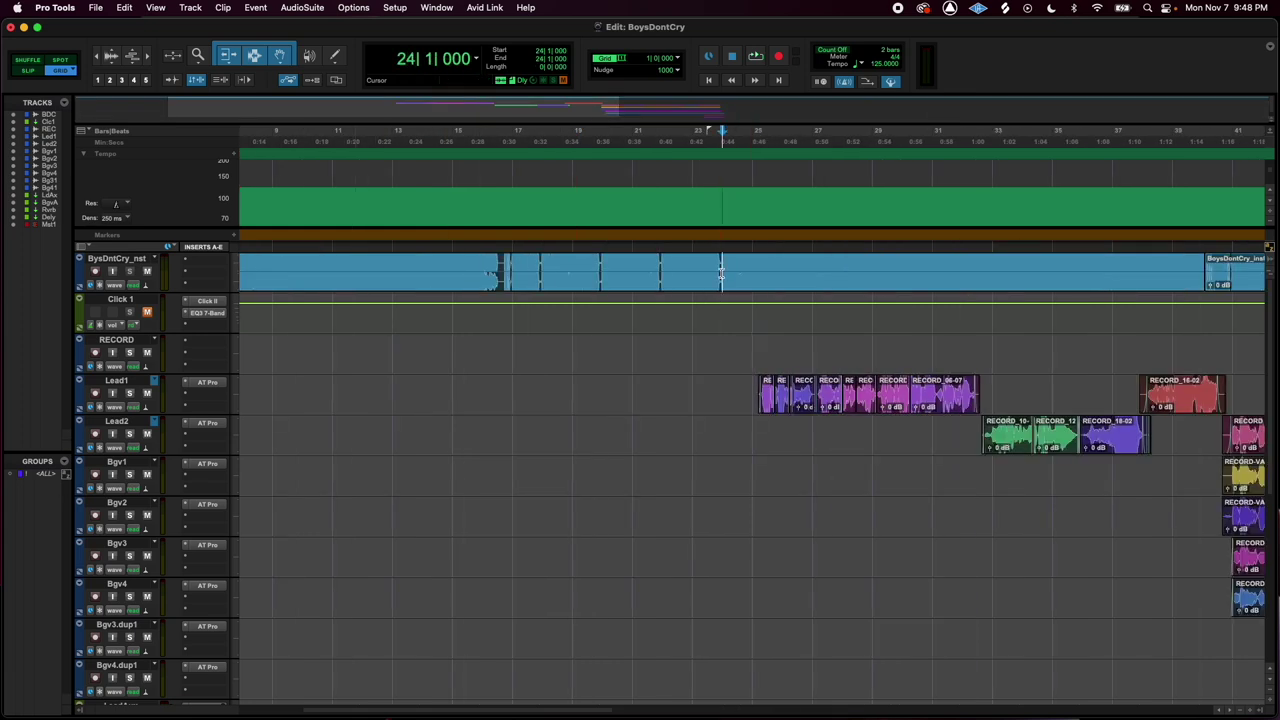
key(super+bracketright)
key(super+bracketright)
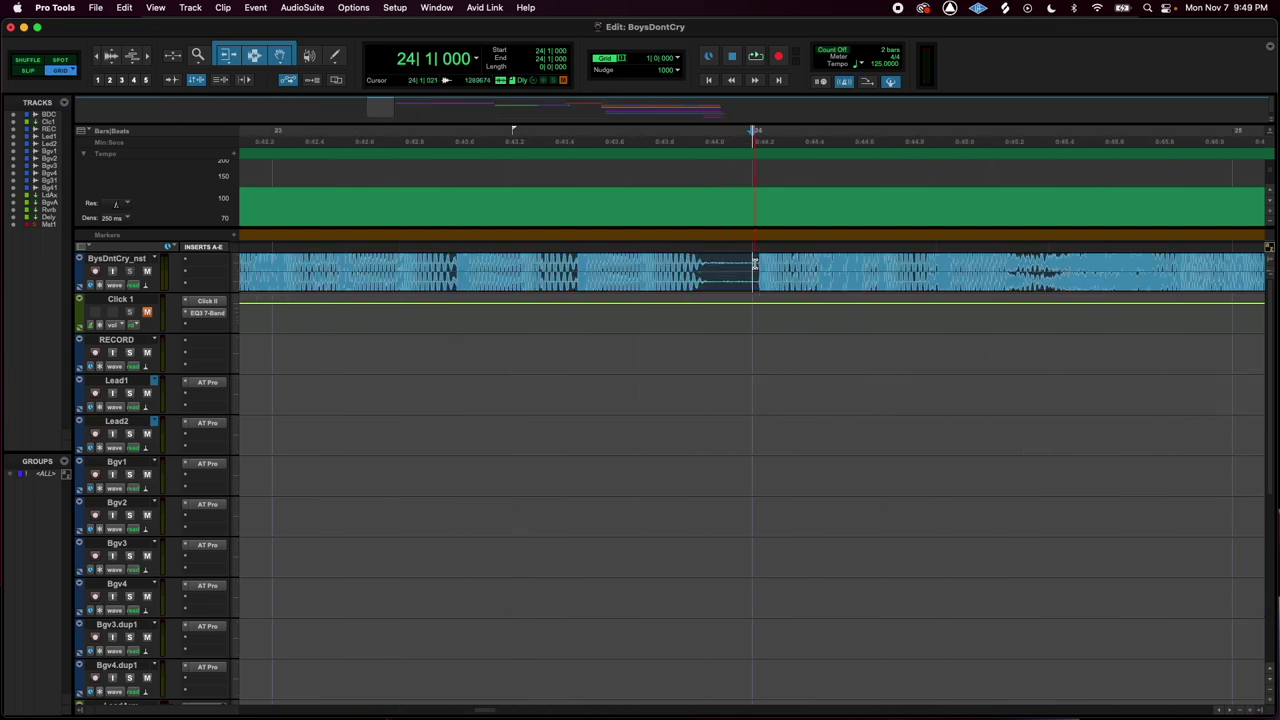
key(super+bracketleft)
key(super+bracketleft)
key(super+bracketleft)
key(super+bracketleft)
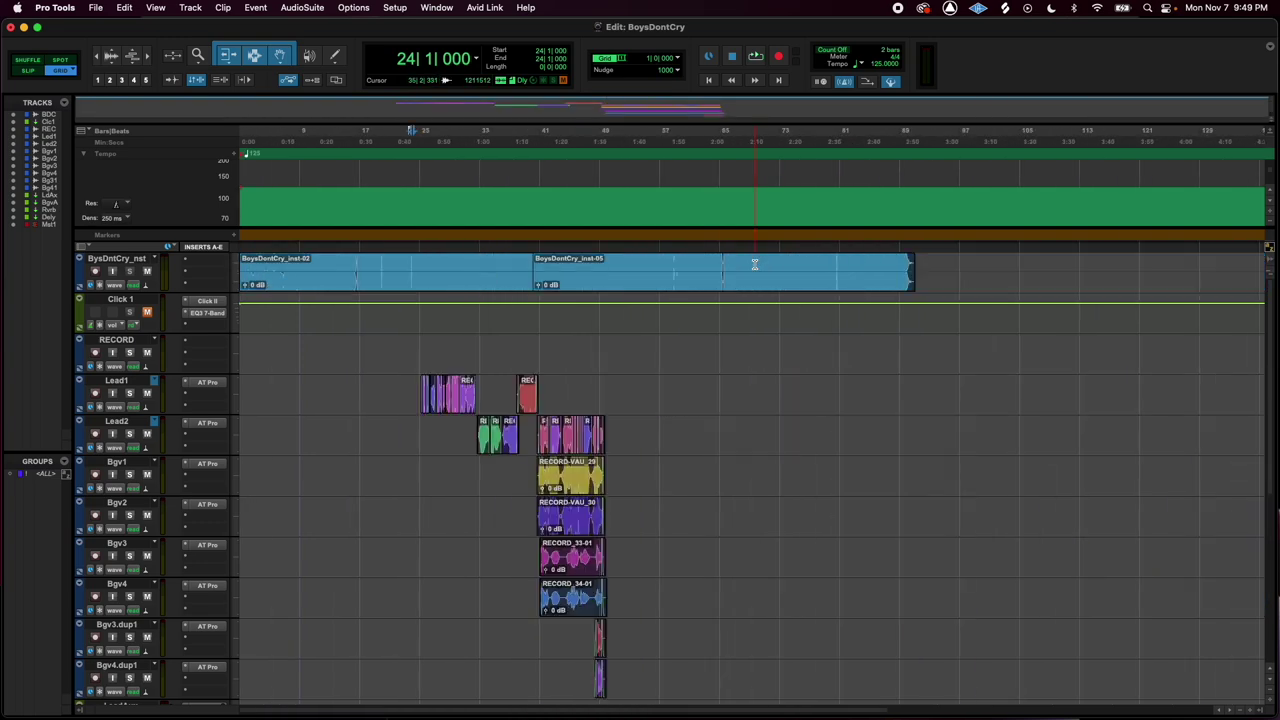
shift+click(623, 268)
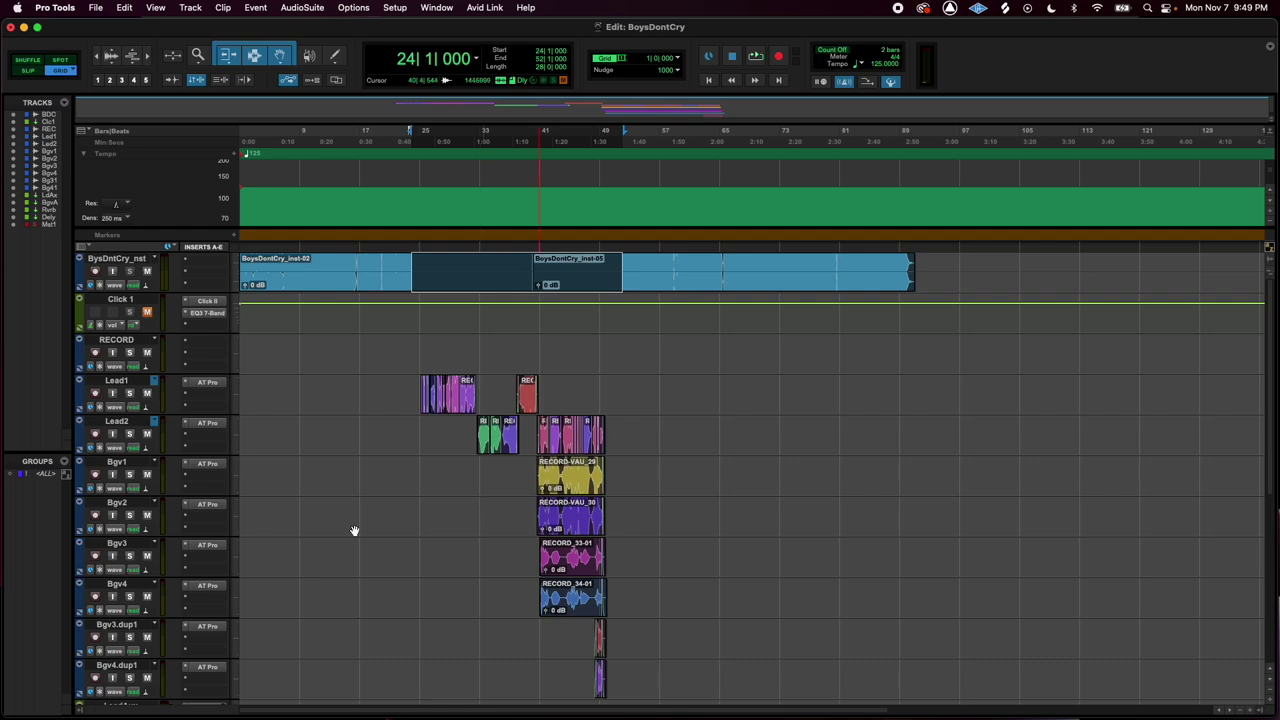
click(101, 7)
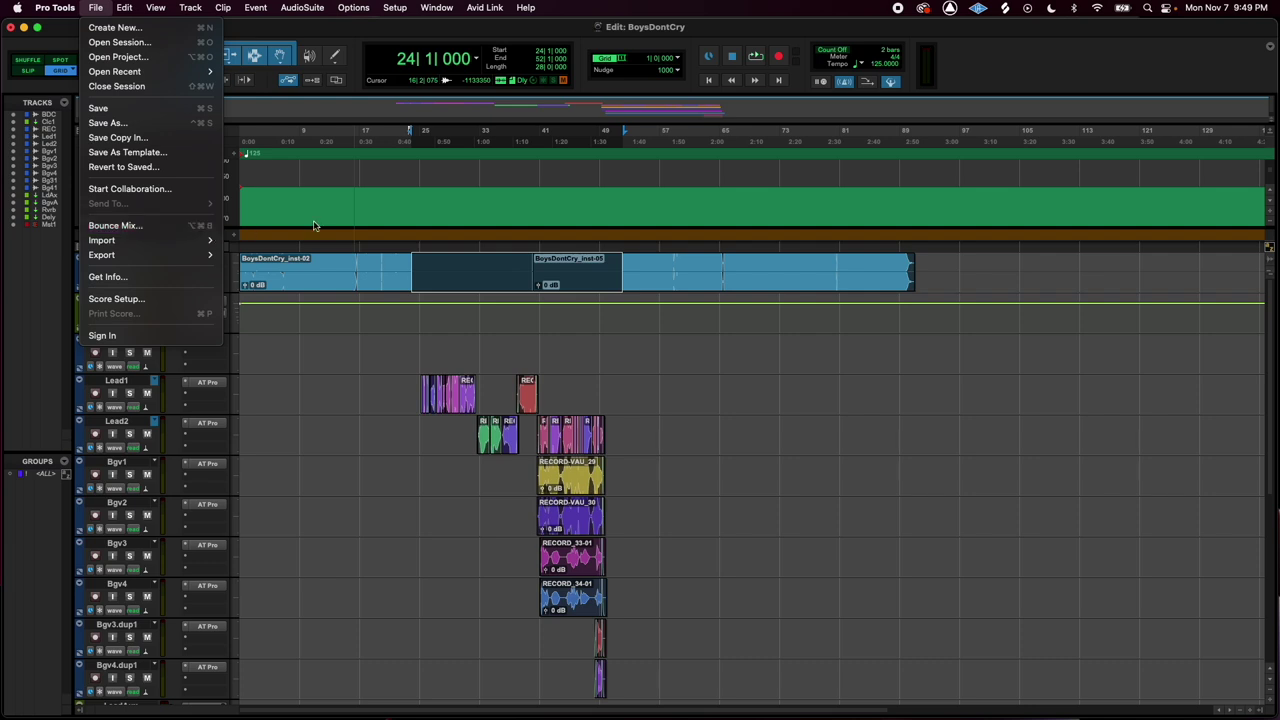
- Open Bounce Mix and rename the bounce file to BoysDontCry_Bounce
click(403, 366)
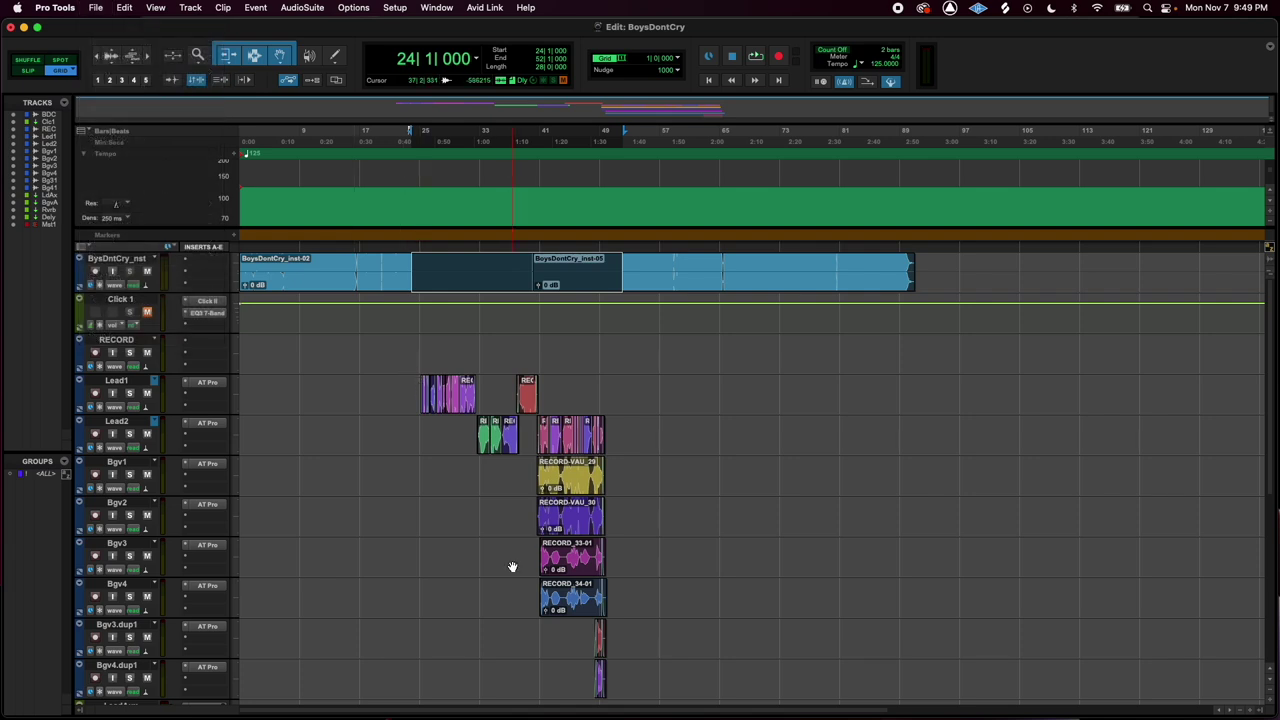
key(super+alt+b)
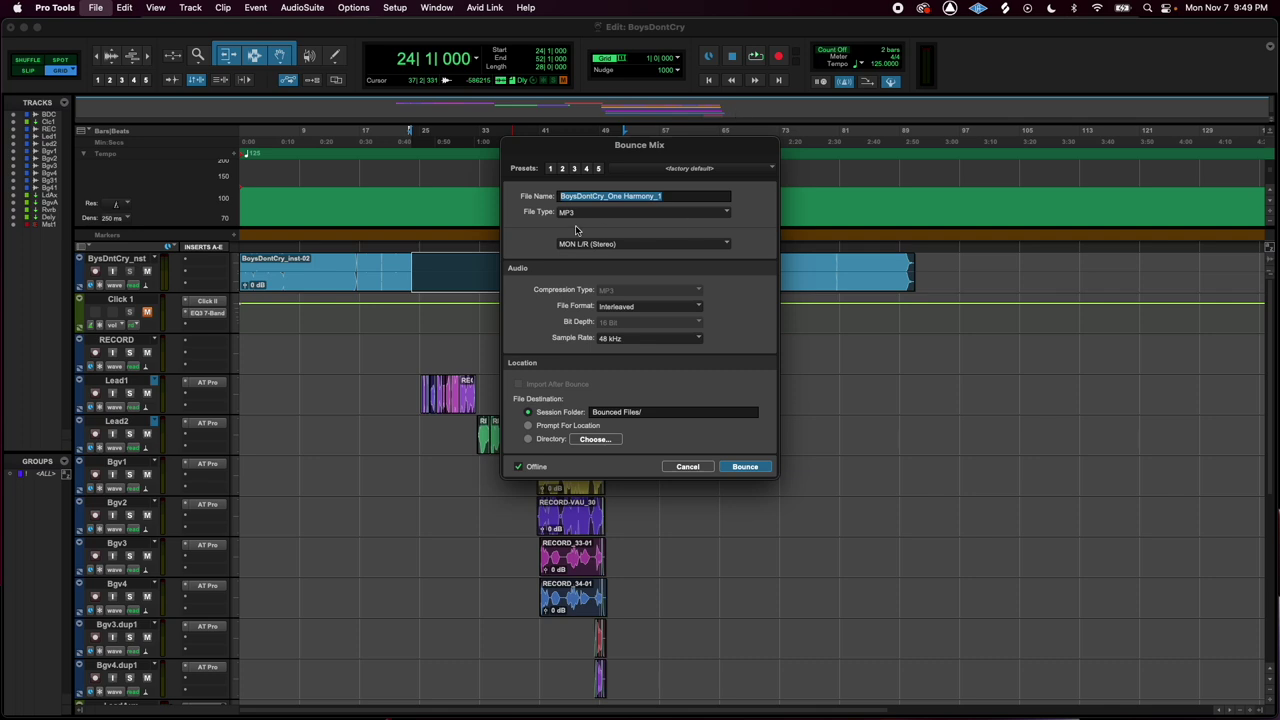
drag(675, 152, 649, 172)
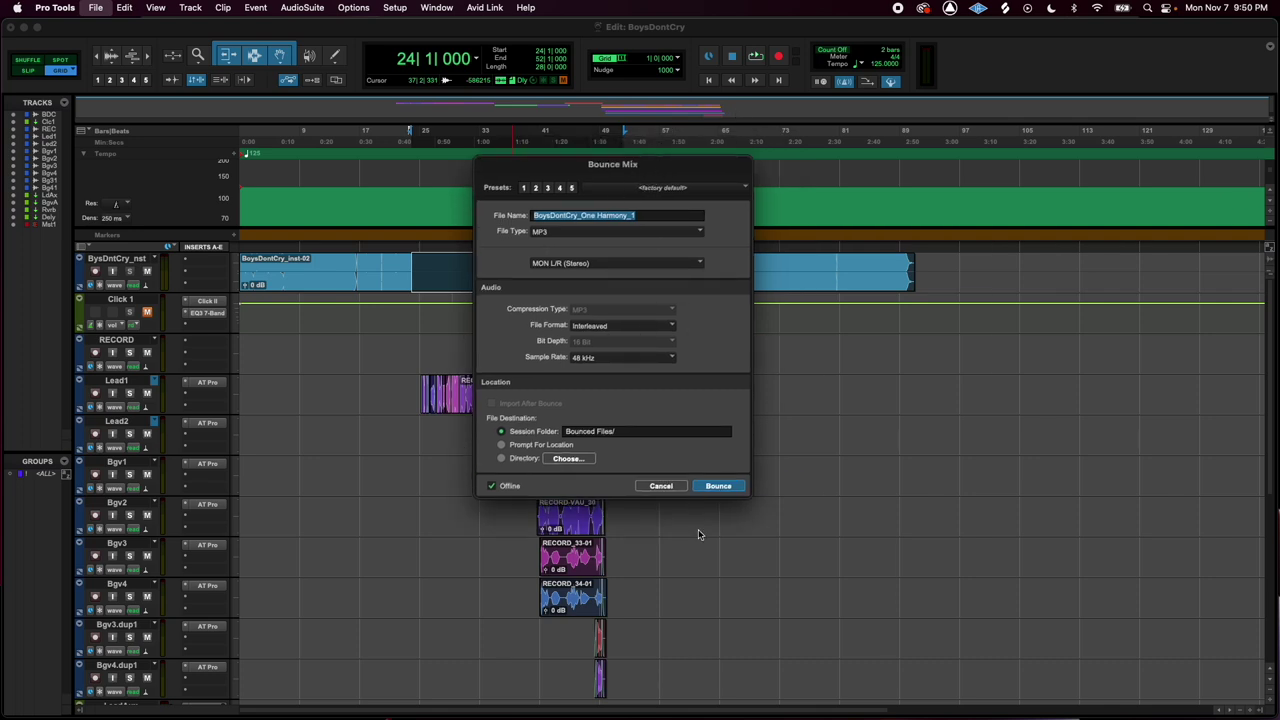
click(646, 215)
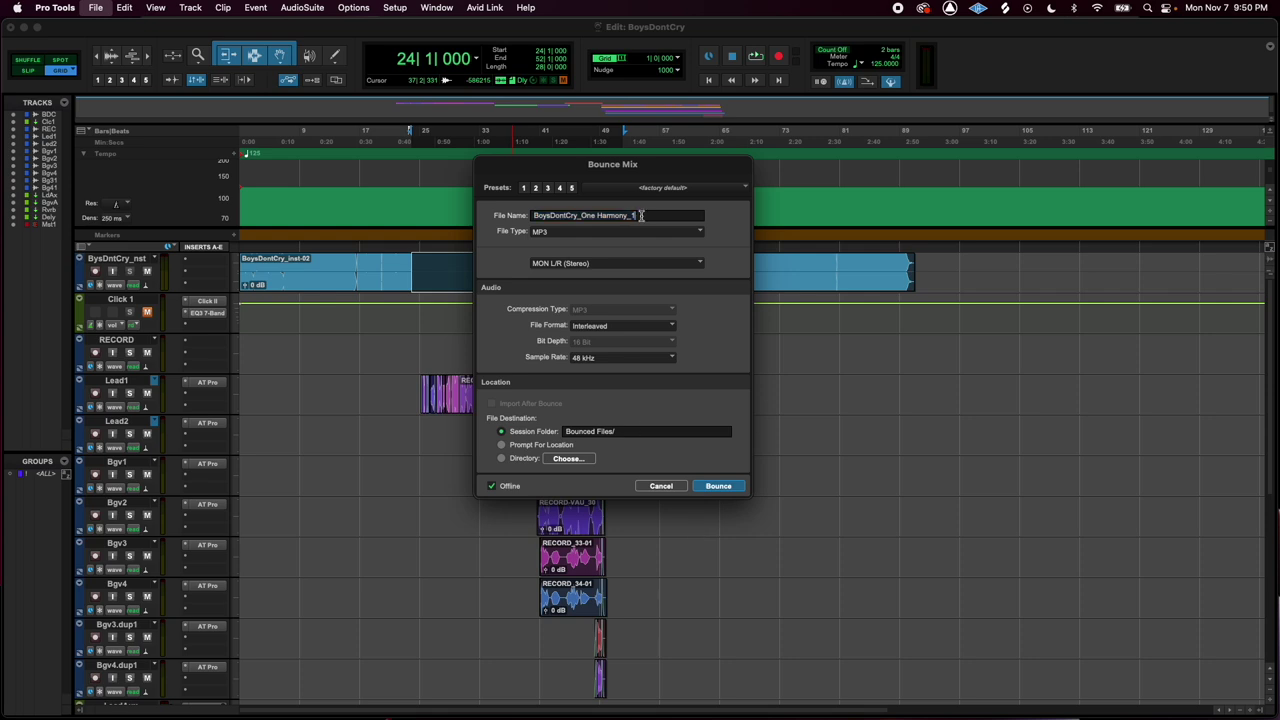
drag(646, 215, 583, 215)
text(Bounce)
- Set the bounce file type to AIFF with Interleaved file format
click(550, 235)
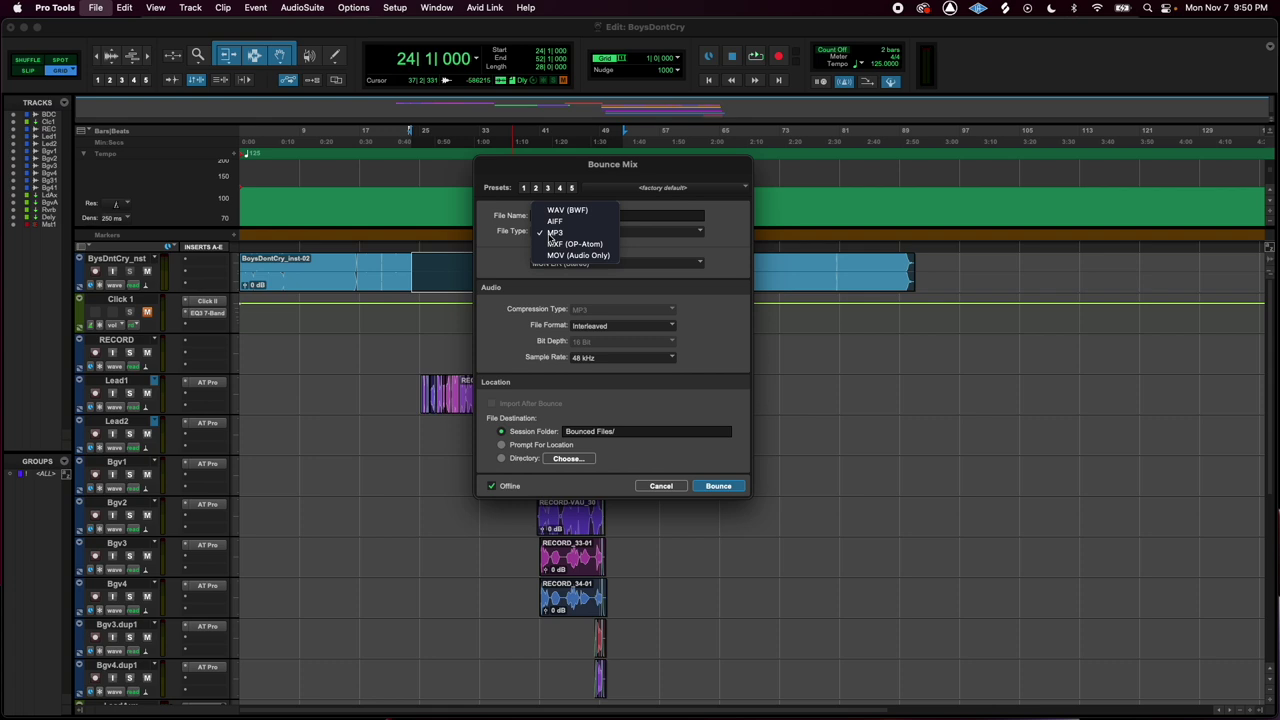
click(580, 221)
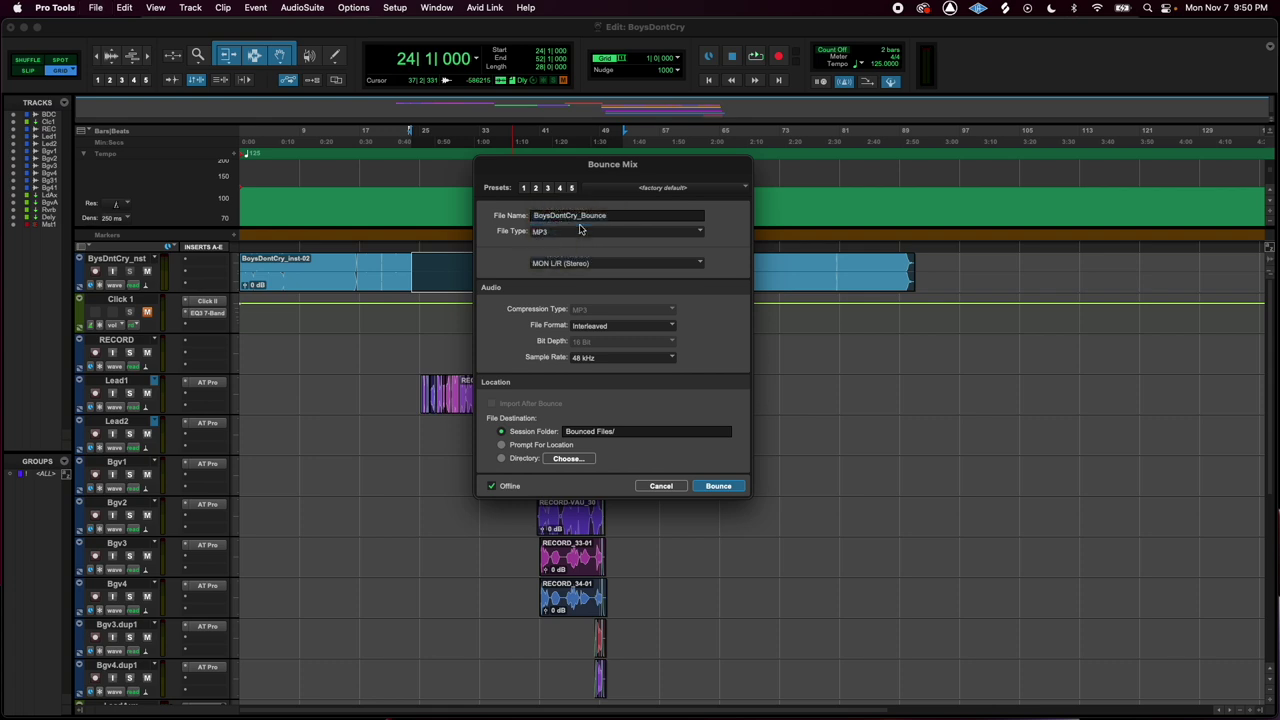
click(625, 328)
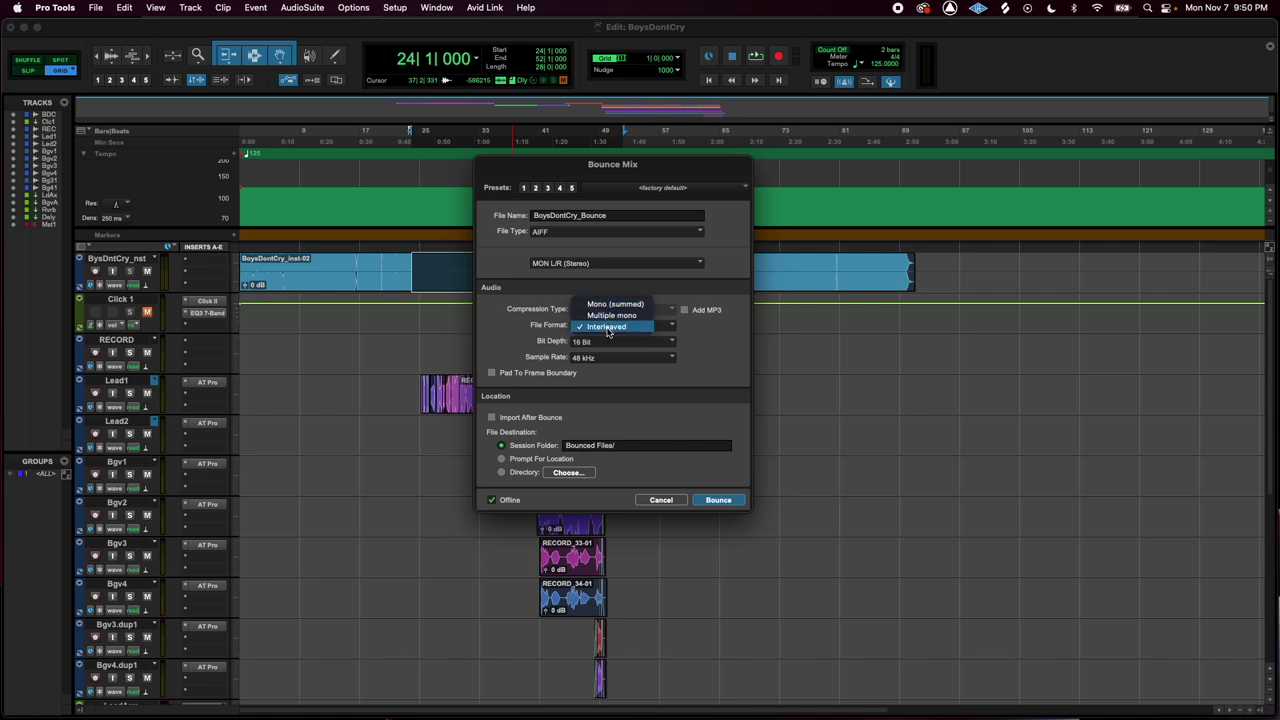
click(608, 326)
- Set the bounce bit depth to 24 Bit and start bouncing the selected range
click(606, 342)
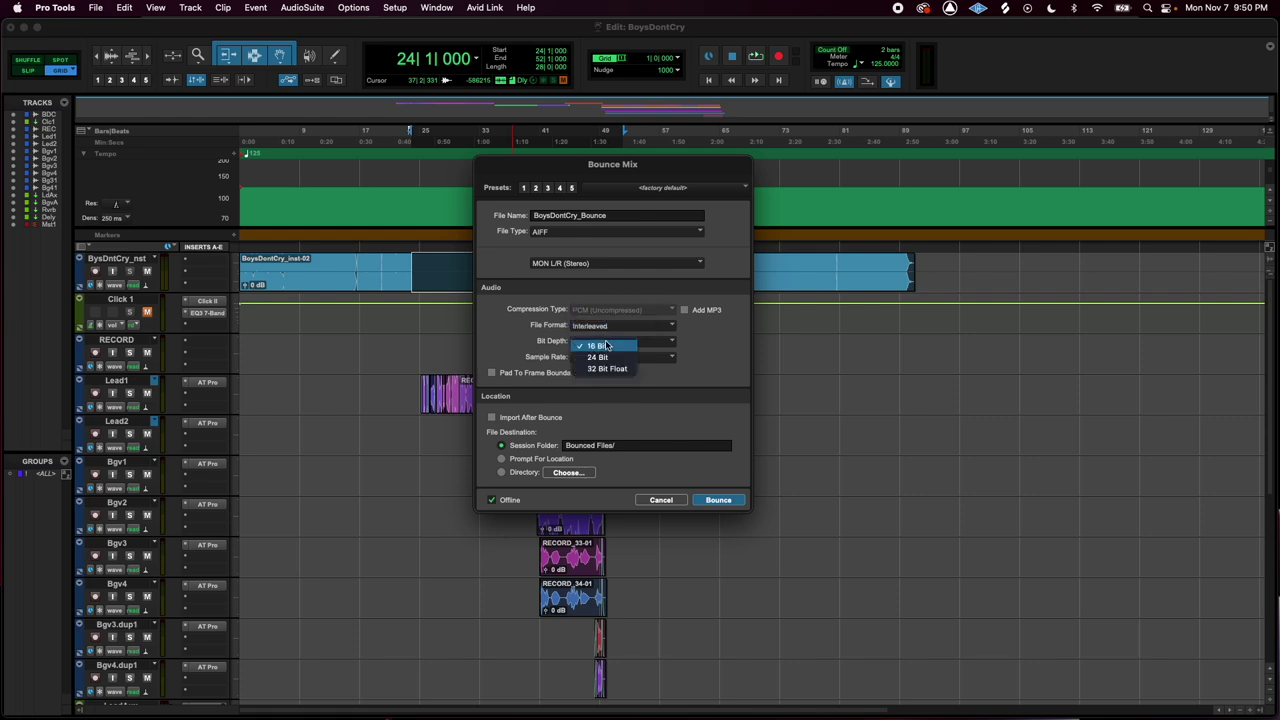
click(606, 358)
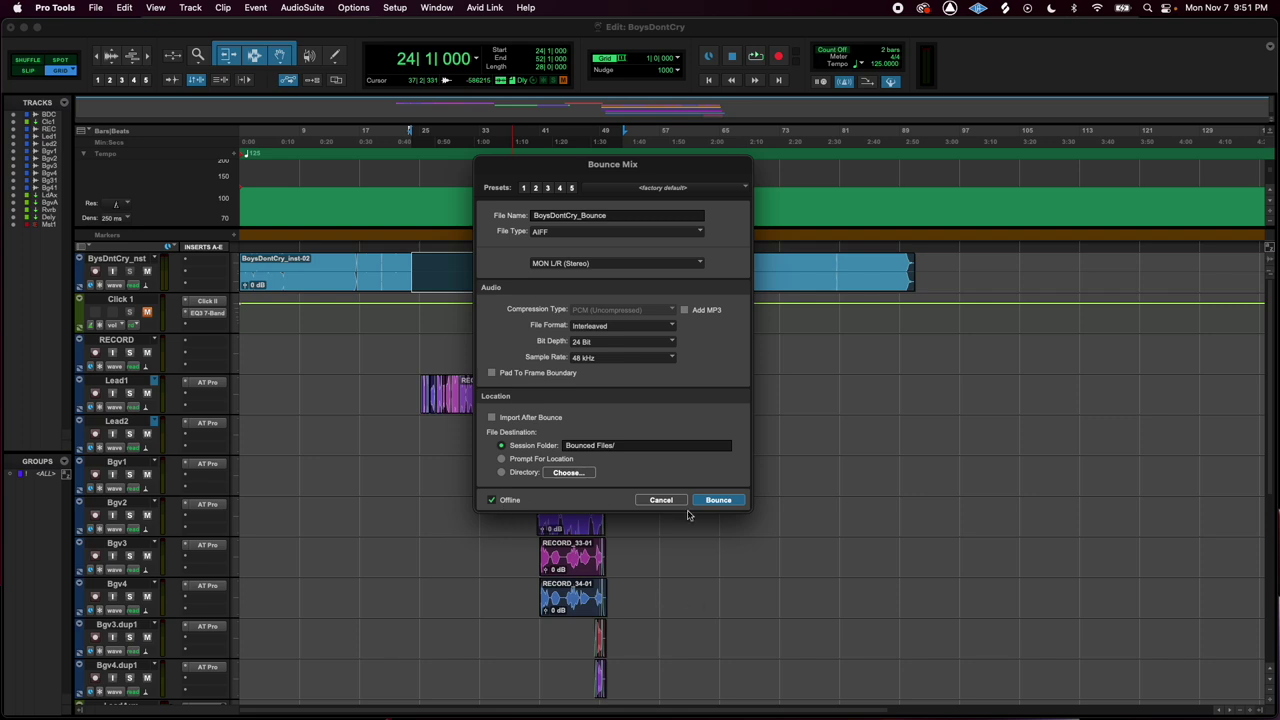
click(723, 501)
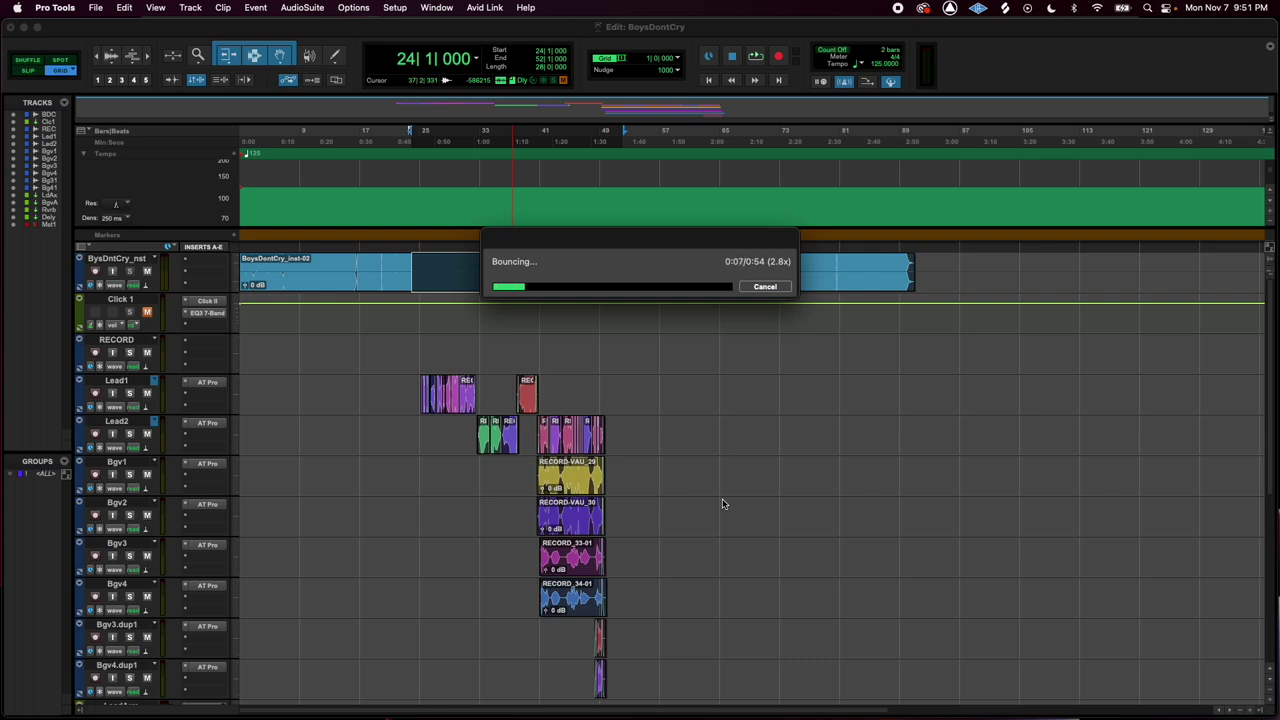
- Find BoysDontCry_Bounce.aif in the BoysDontCry project's Bounced Files folder in Finder
mouse_move(3, 97)
click(21, 75)
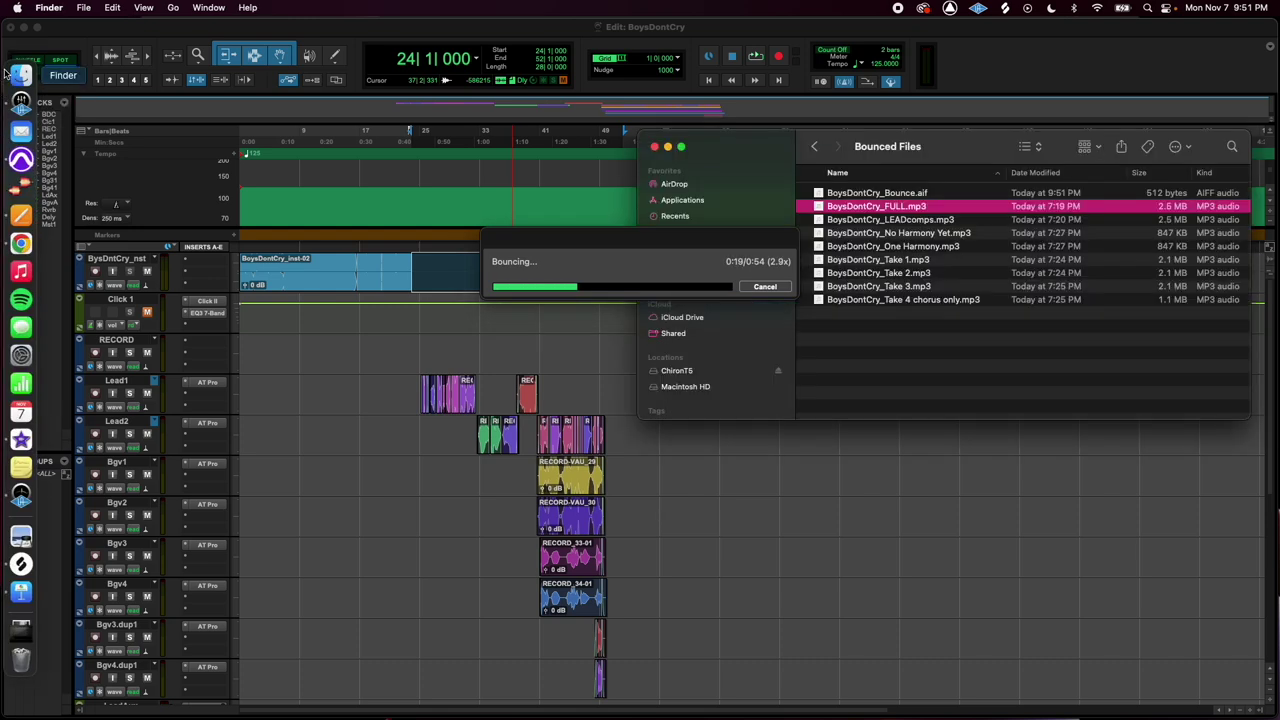
click(966, 196)
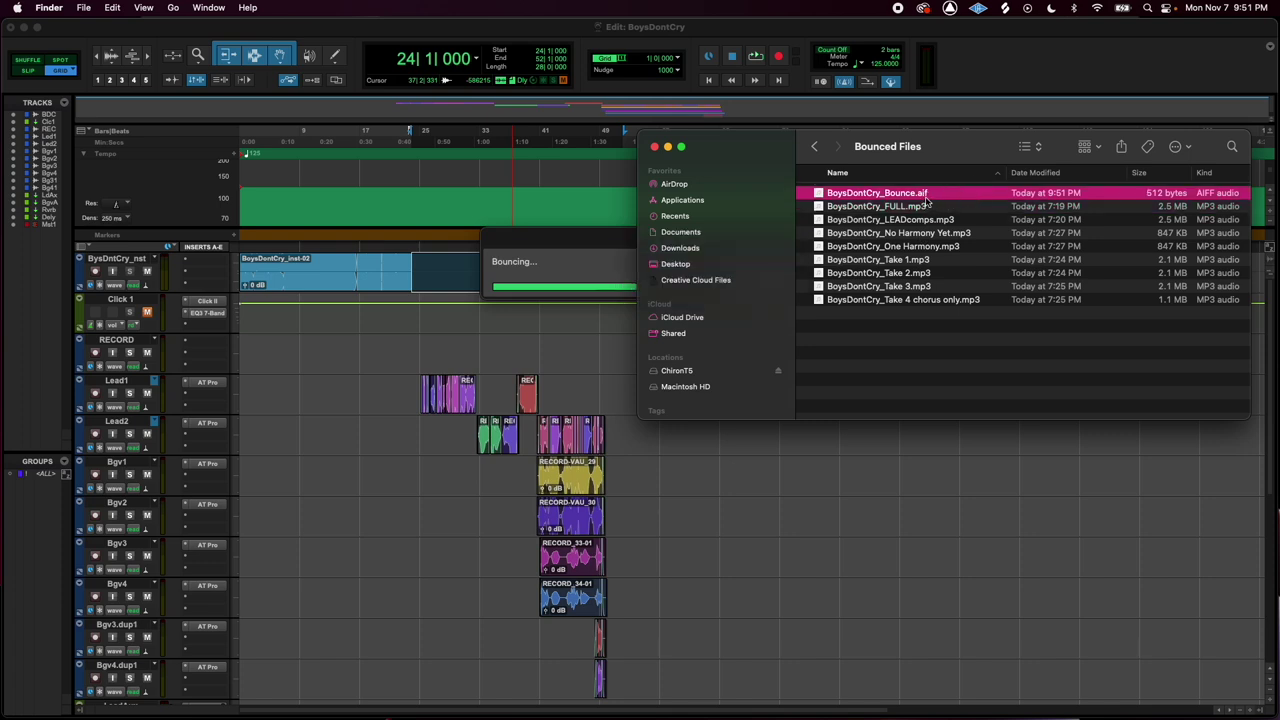
click(814, 146)
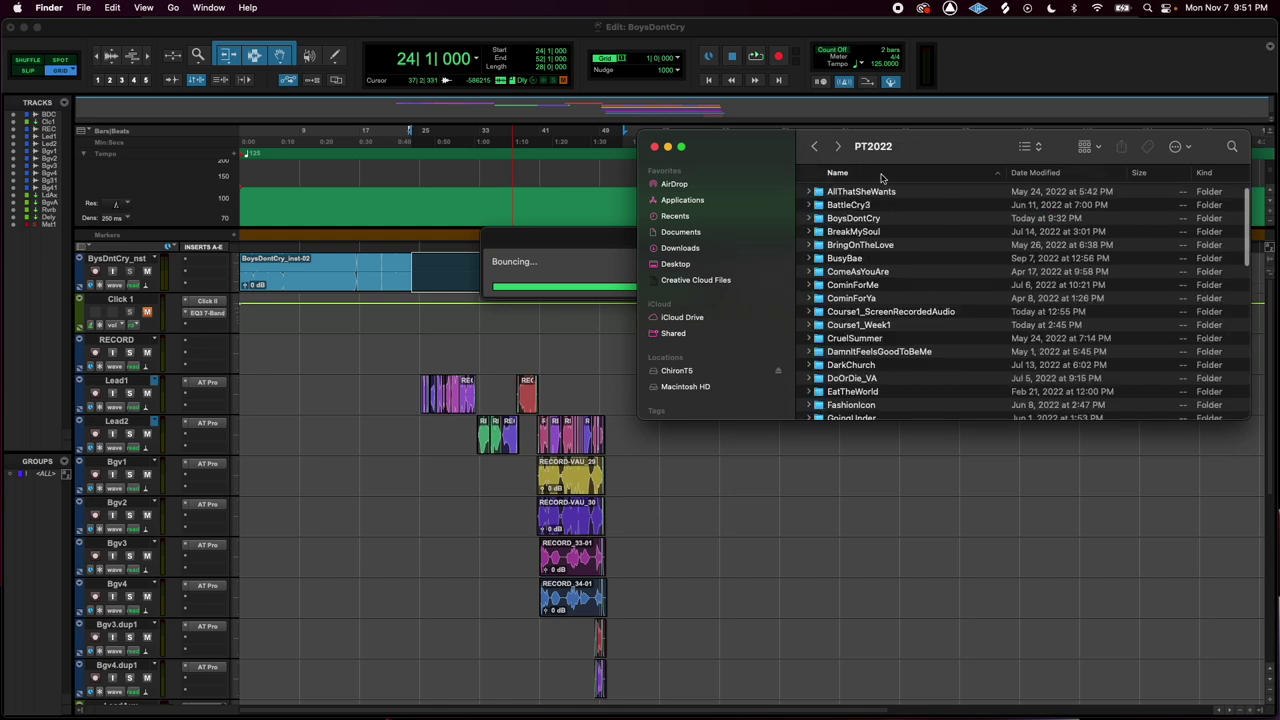
click(814, 146)
click(855, 220)
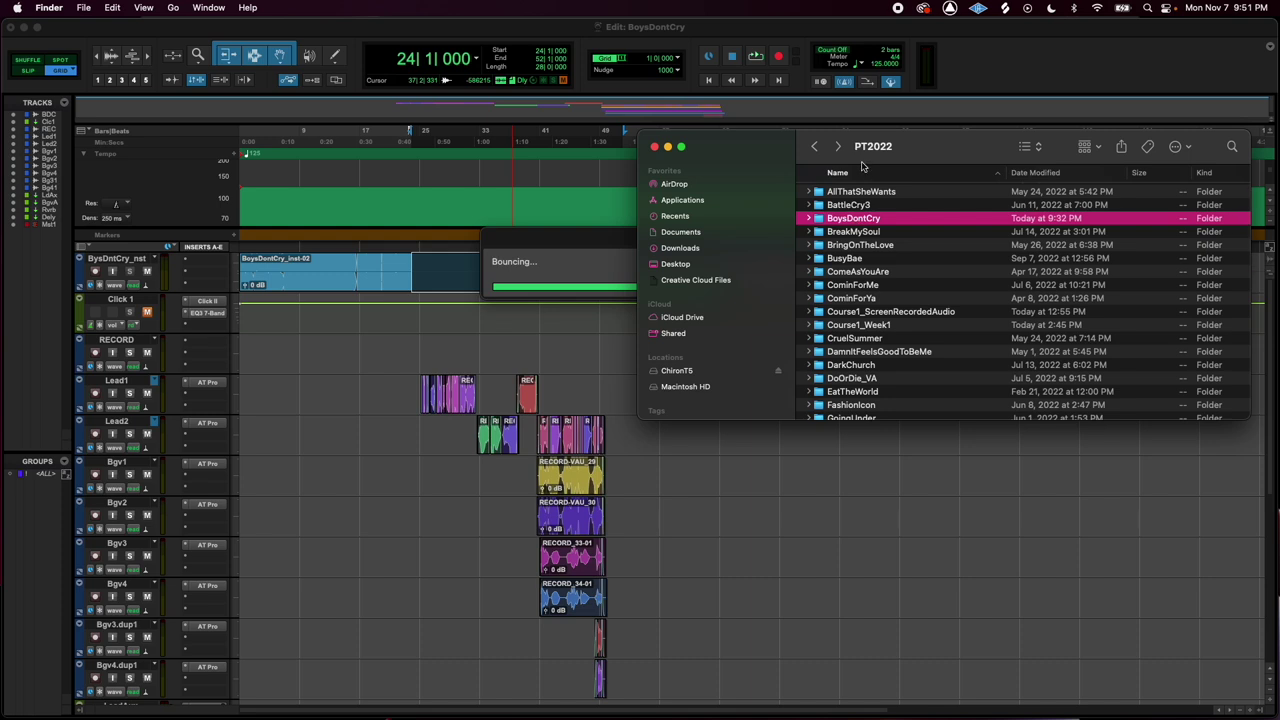
double_click(836, 222)
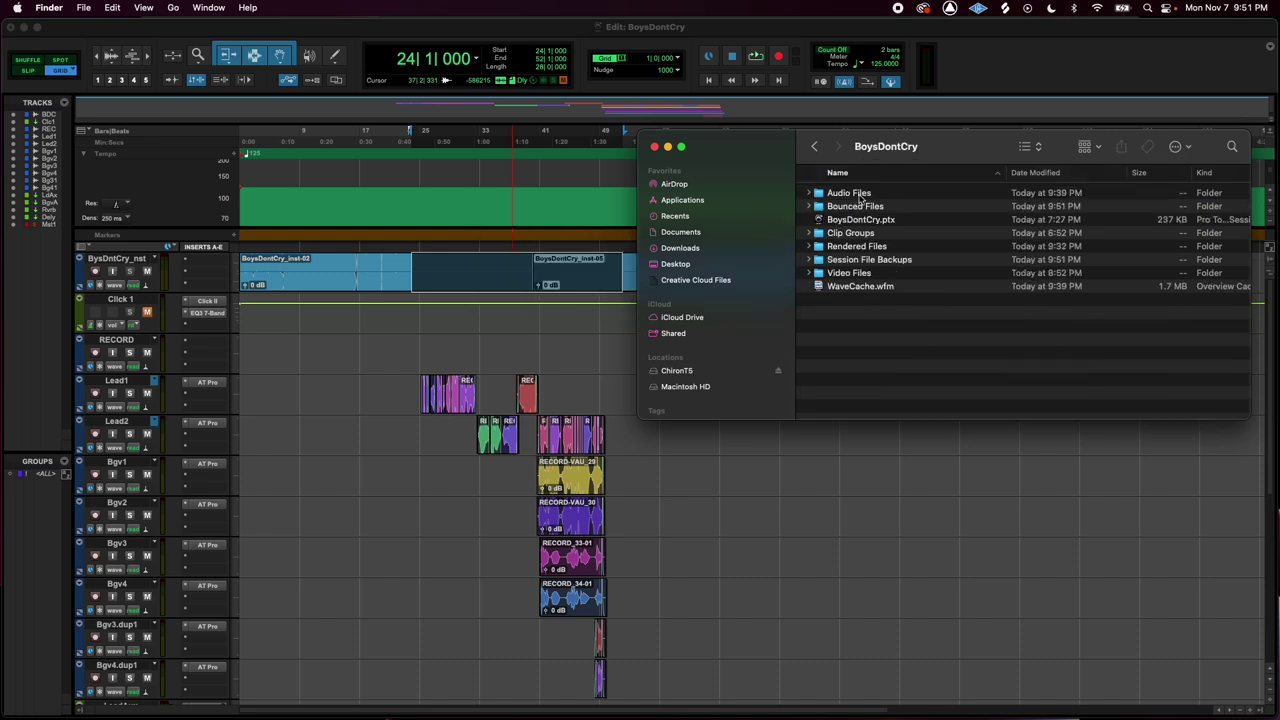
double_click(889, 210)
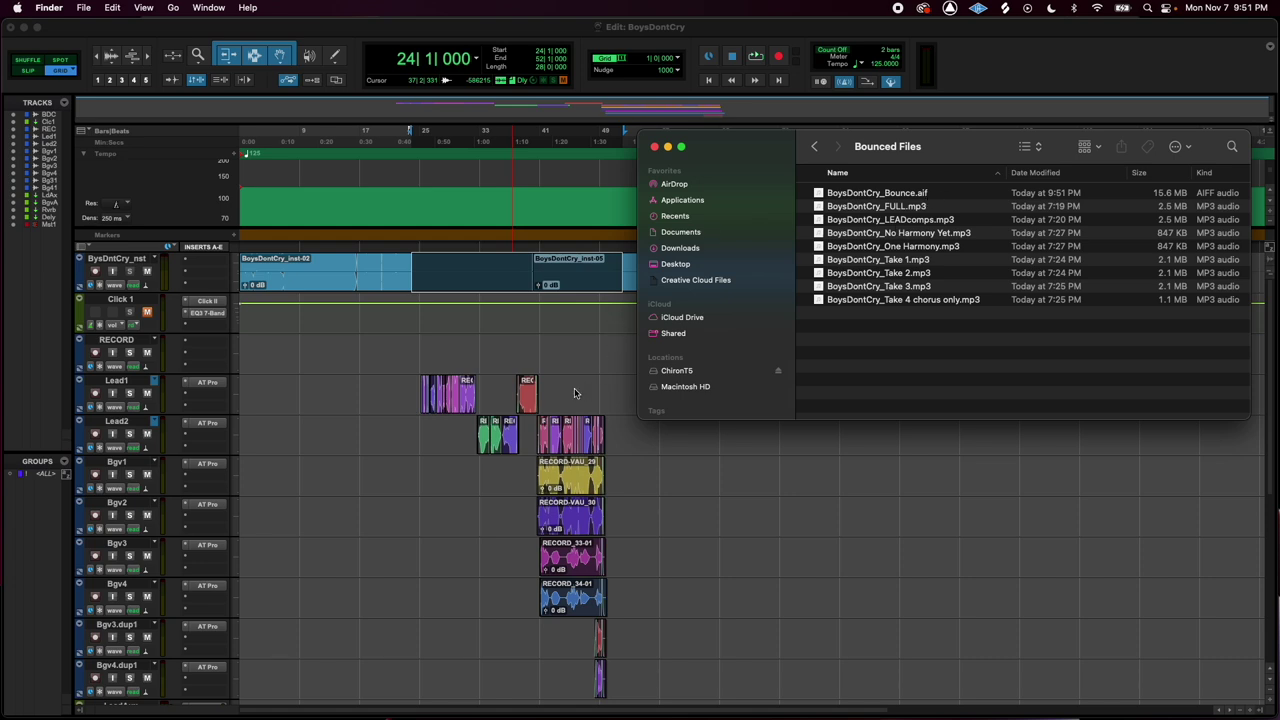
click(906, 196)
- Audition the bounced AIFF with Quick Look, then switch to the Music app
key(space)
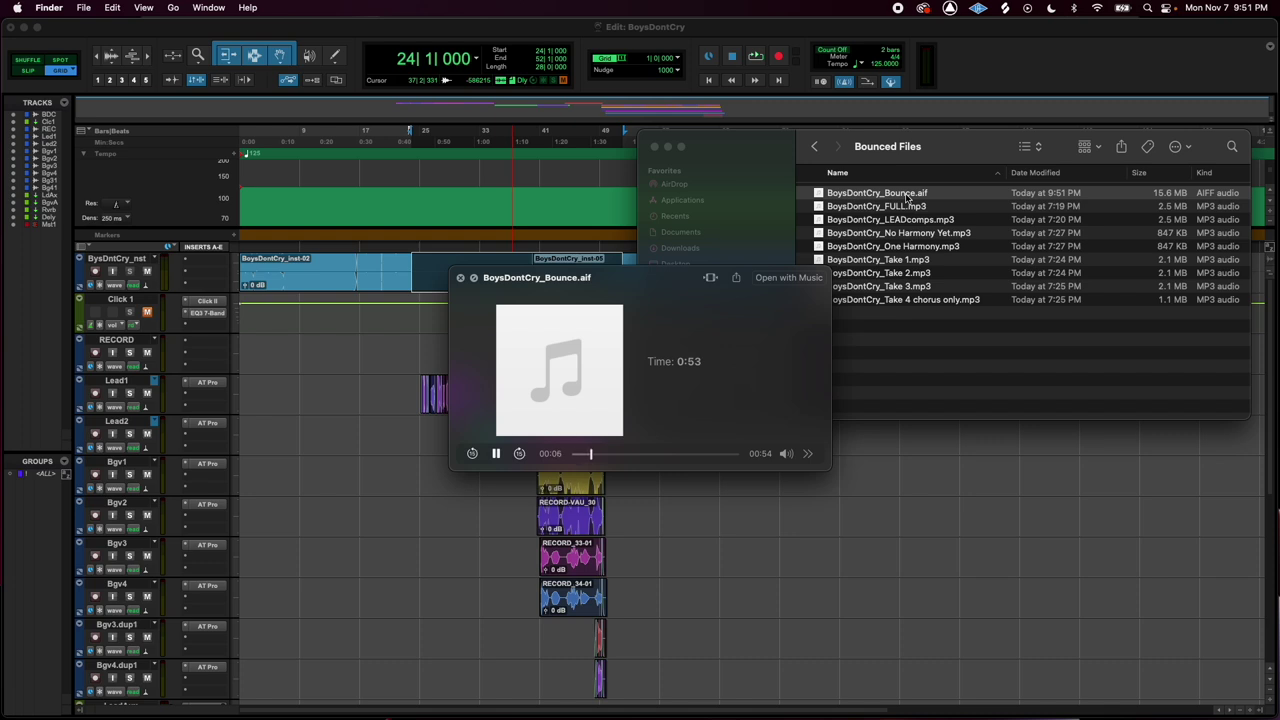
key(space)
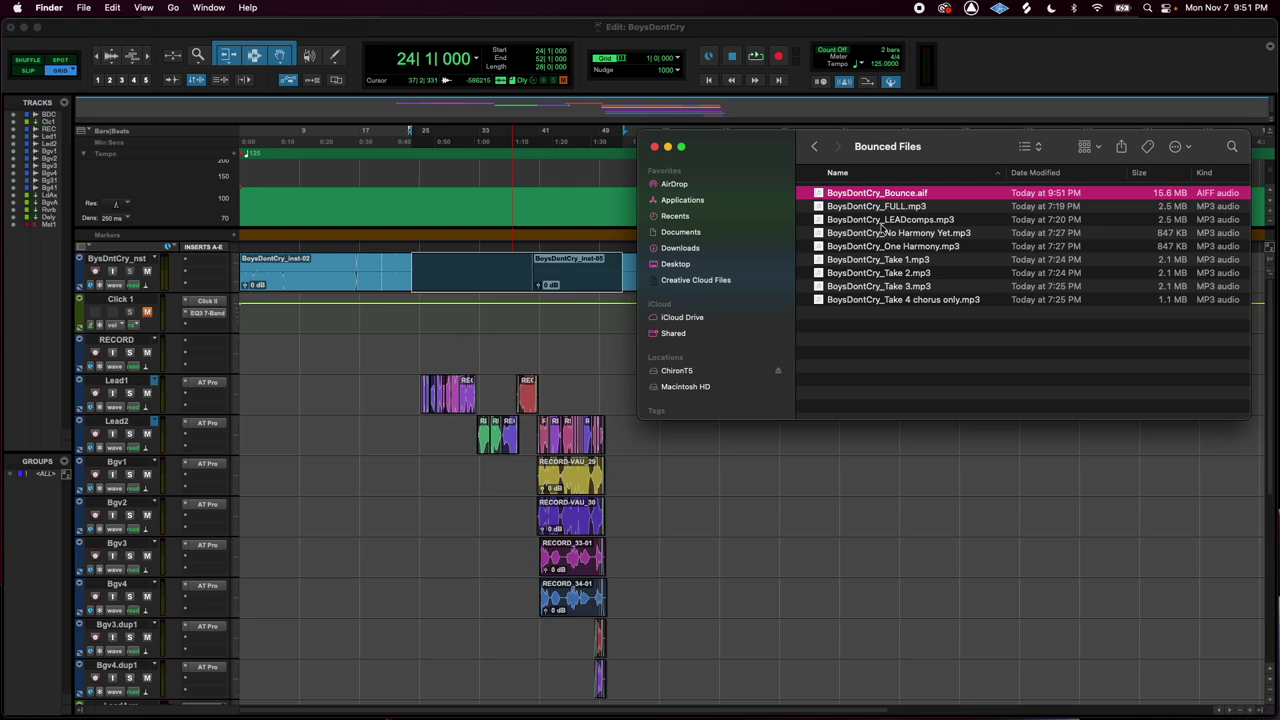
mouse_move(2, 326)
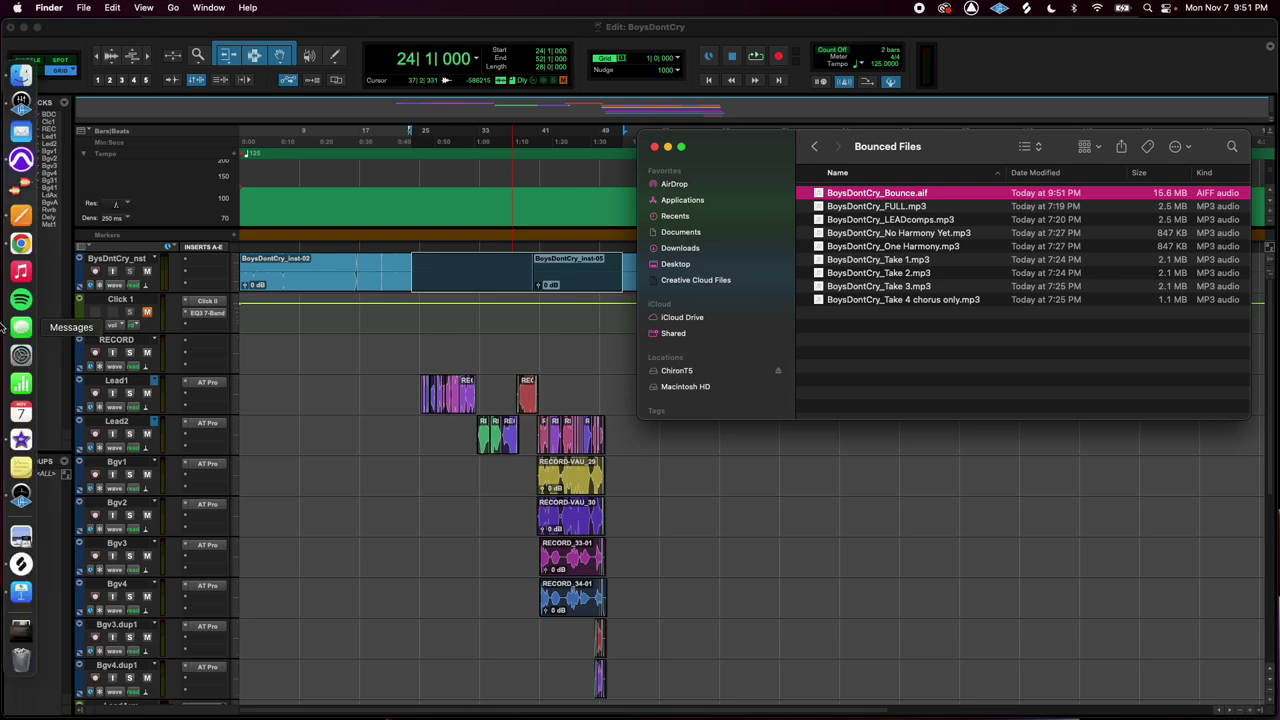
click(10, 274)
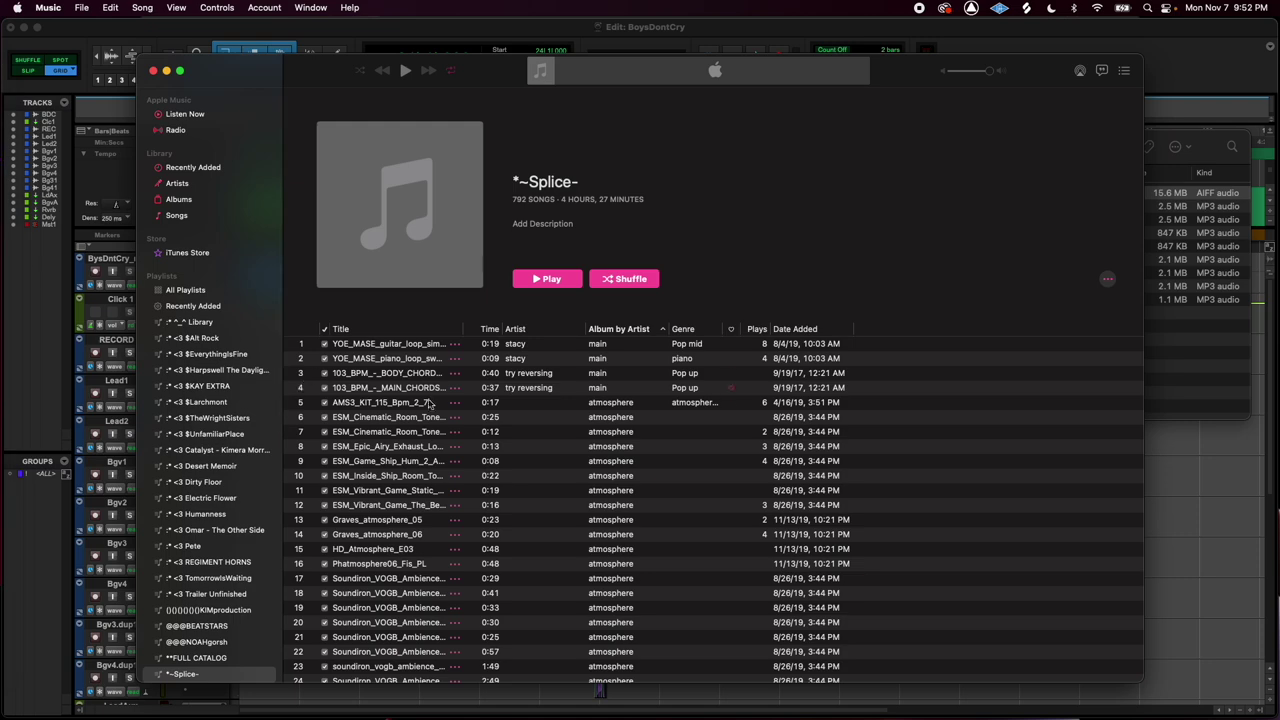
- Show Music's Recently Added playlist with the 0:54 BoysDontCry_Bounce at the top
click(205, 306)
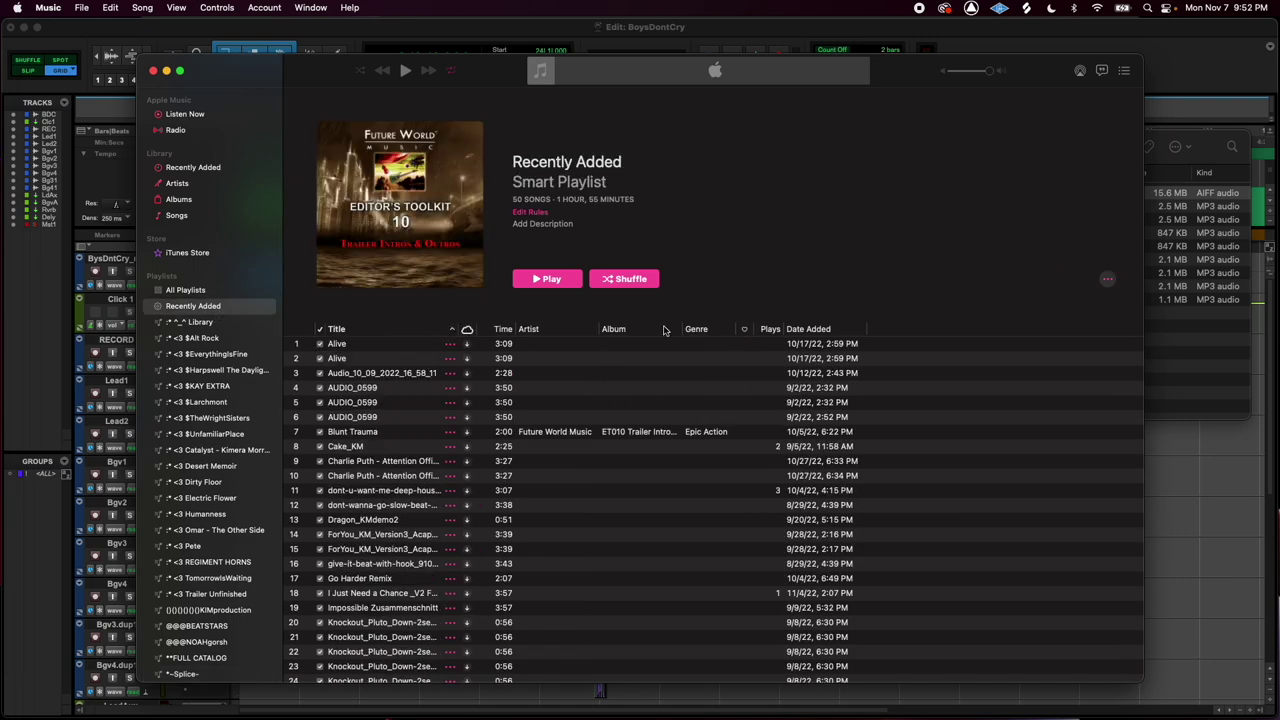
scroll(464, 410, up, 2)
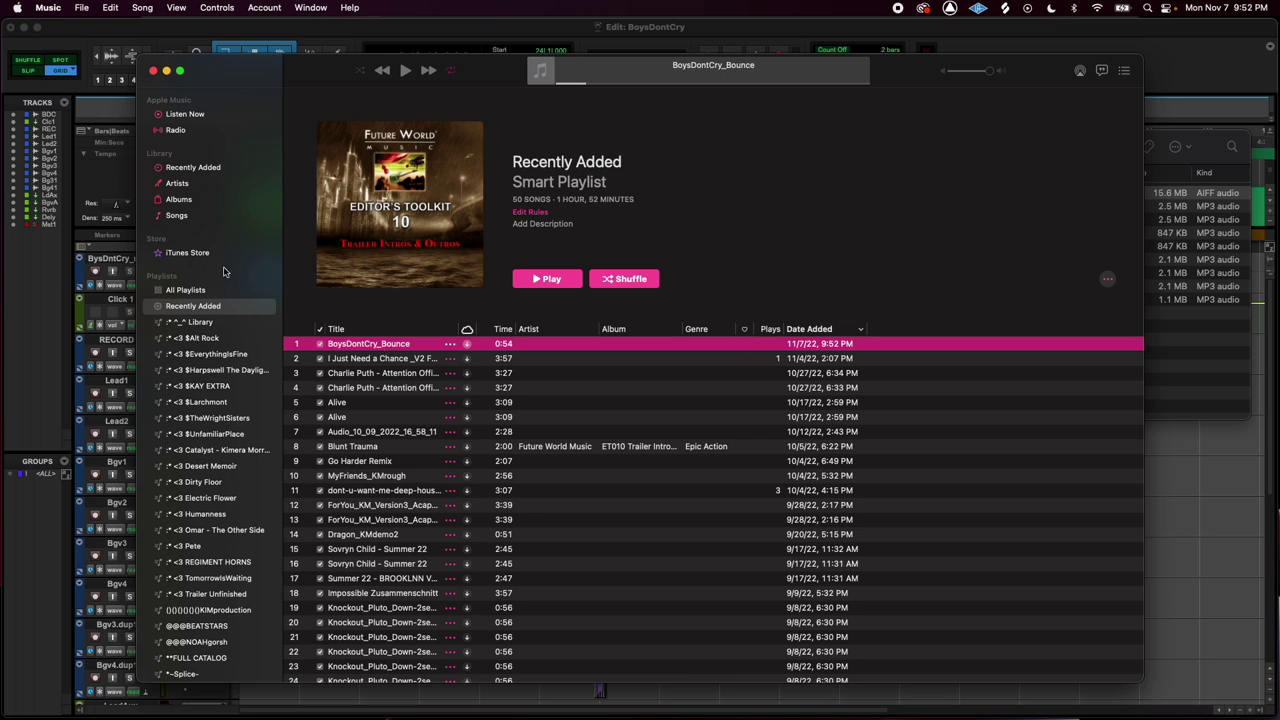
click(81, 7)
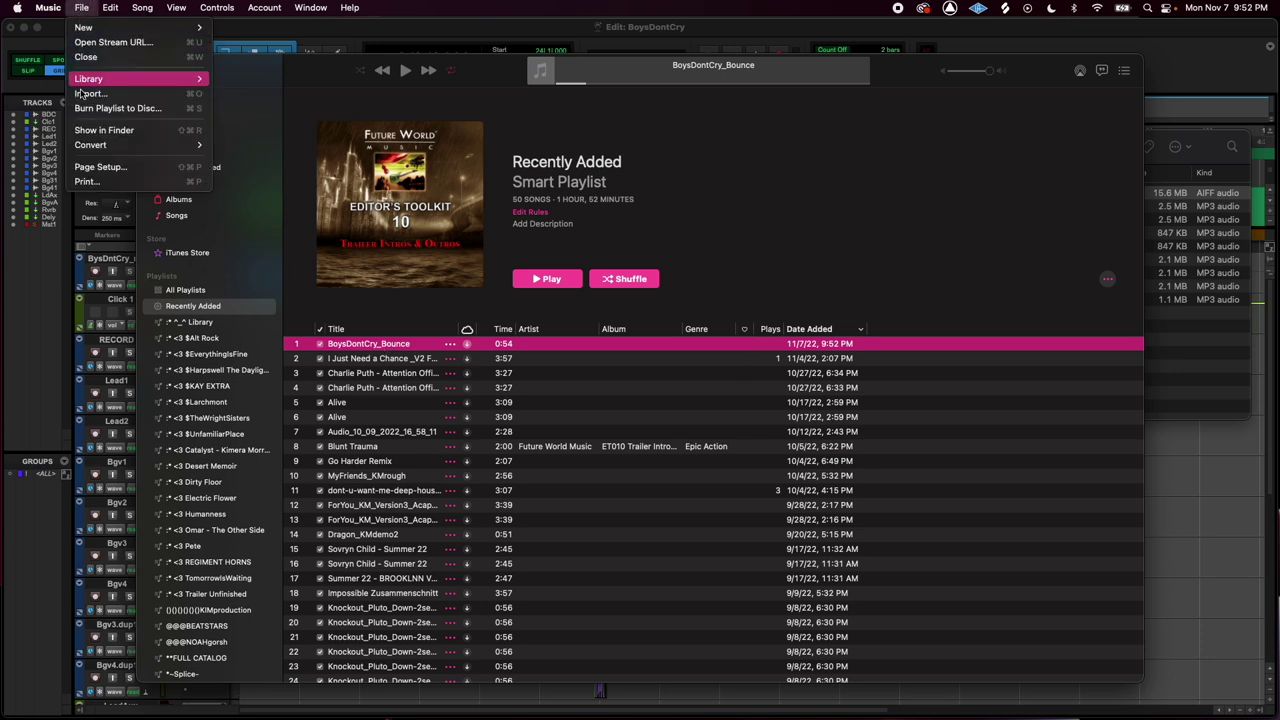
- Open Music preferences and browse its panes, ending on Files
mouse_move(180, 145)
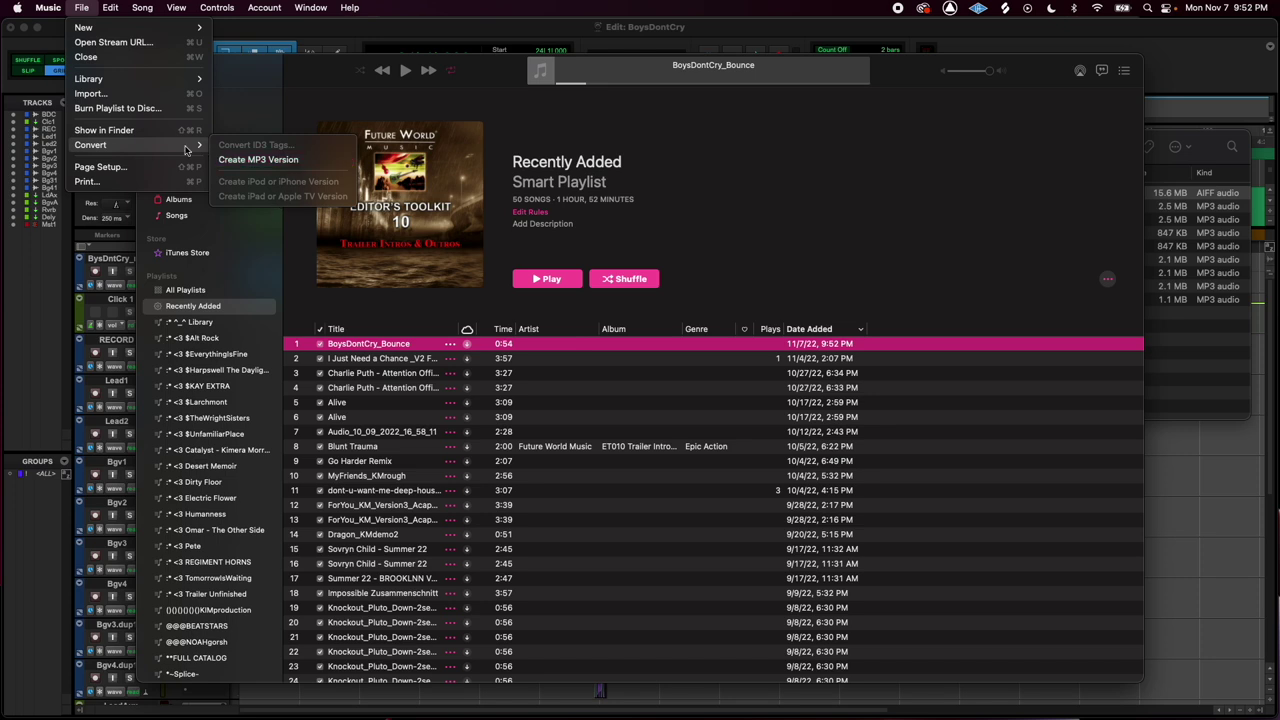
mouse_move(52, 8)
click(64, 50)
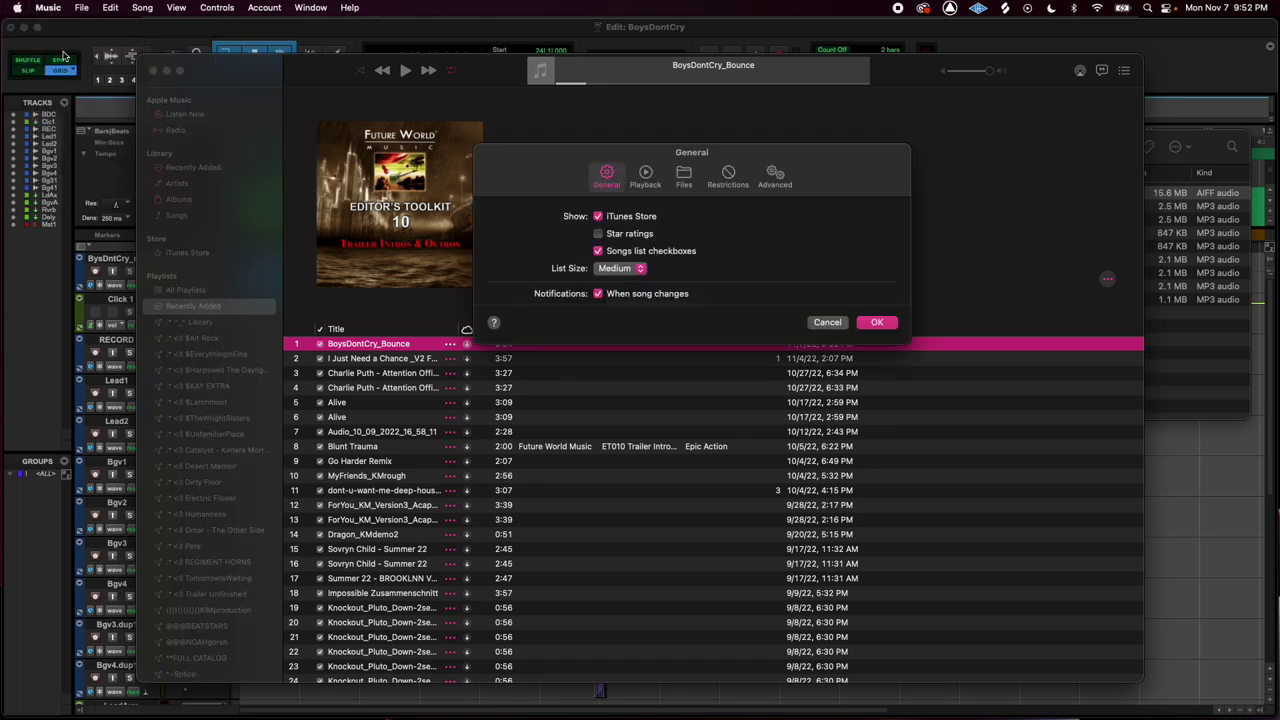
click(640, 176)
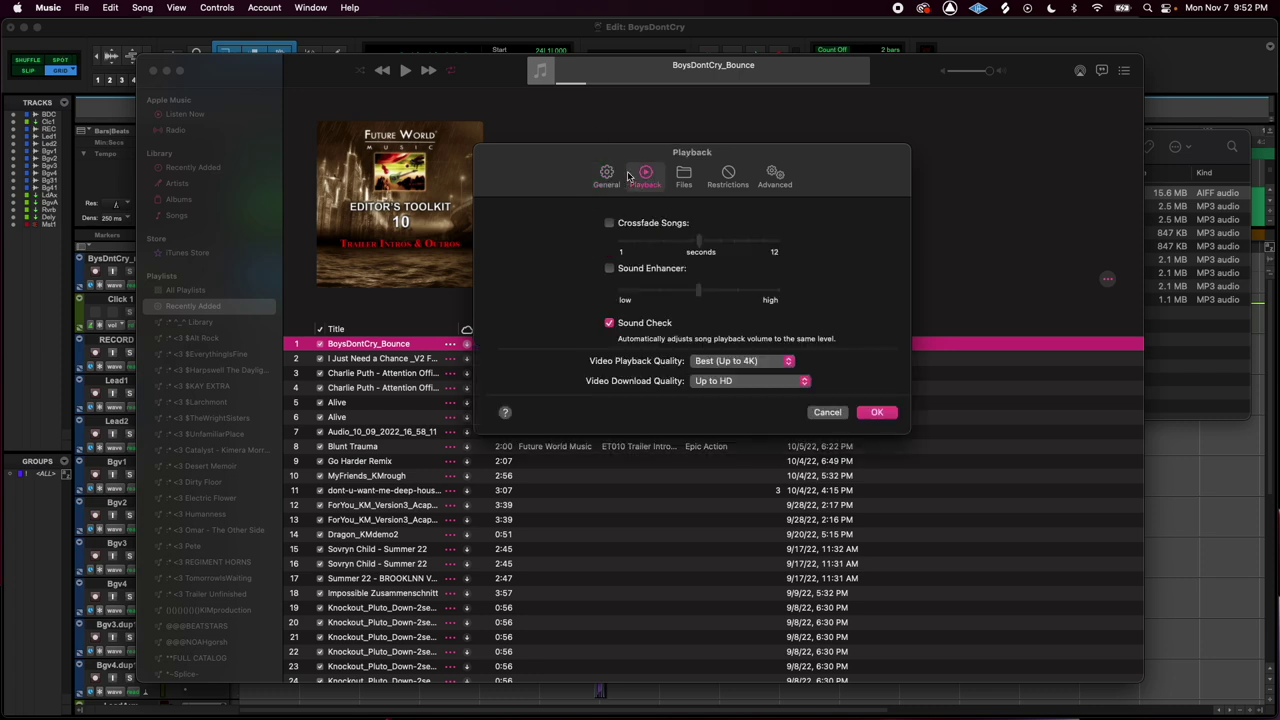
click(684, 176)
click(733, 176)
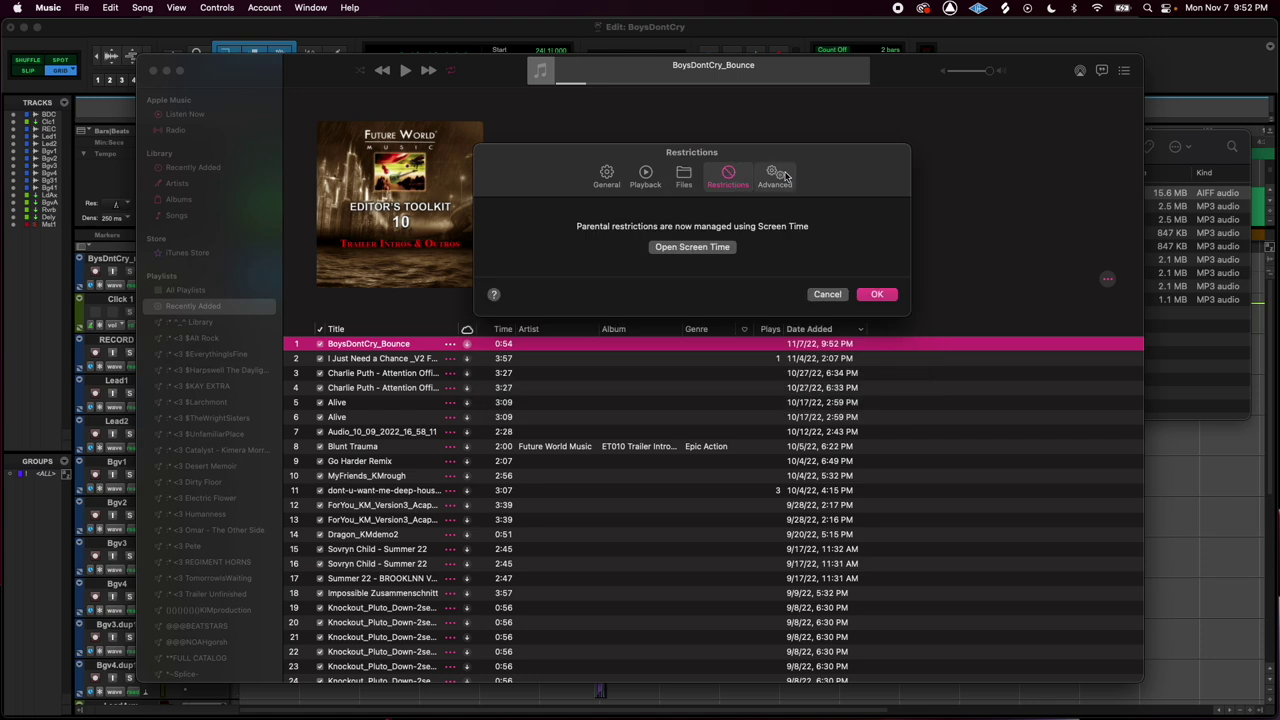
click(776, 176)
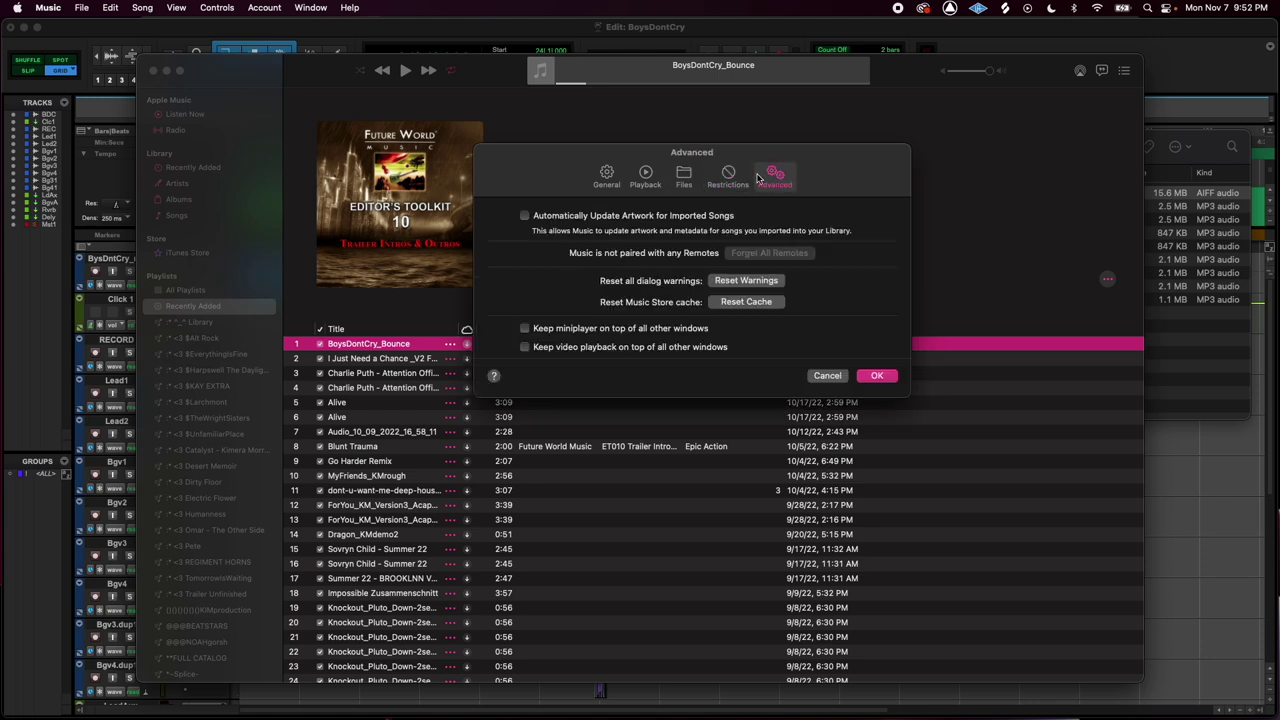
click(684, 178)
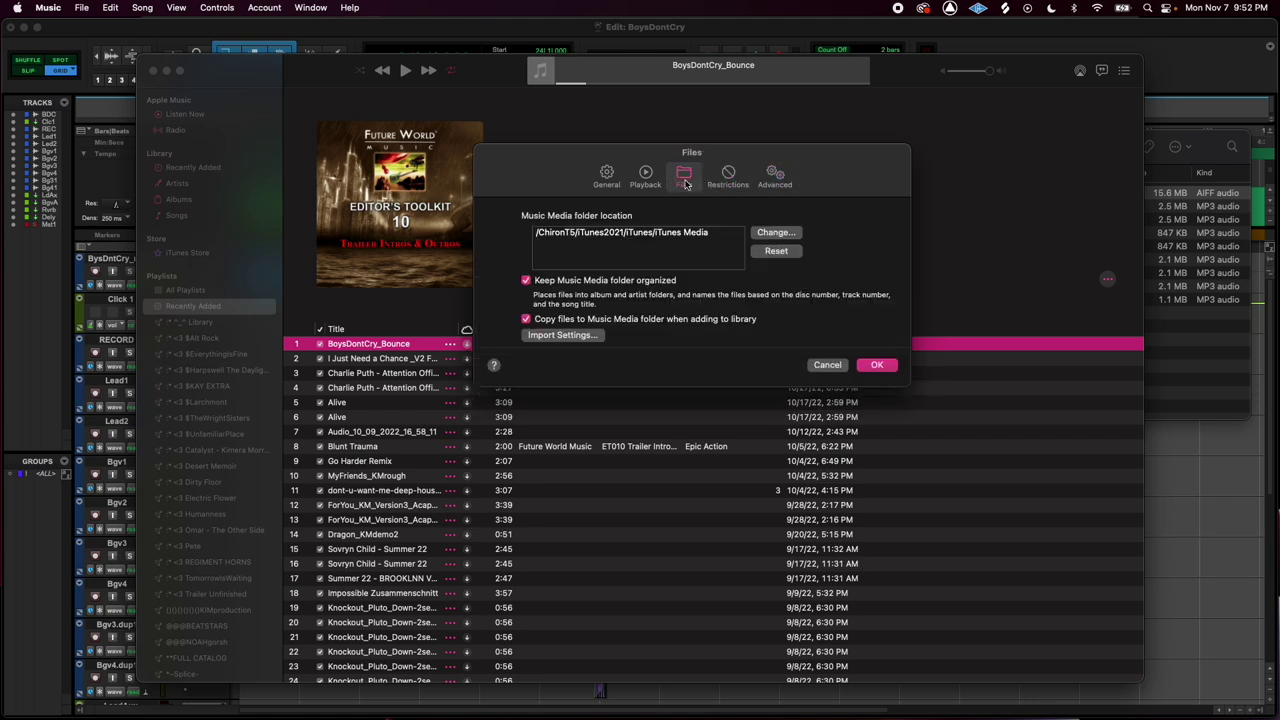
- Switch the import encoder to WAV Encoder and save the preferences
click(562, 335)
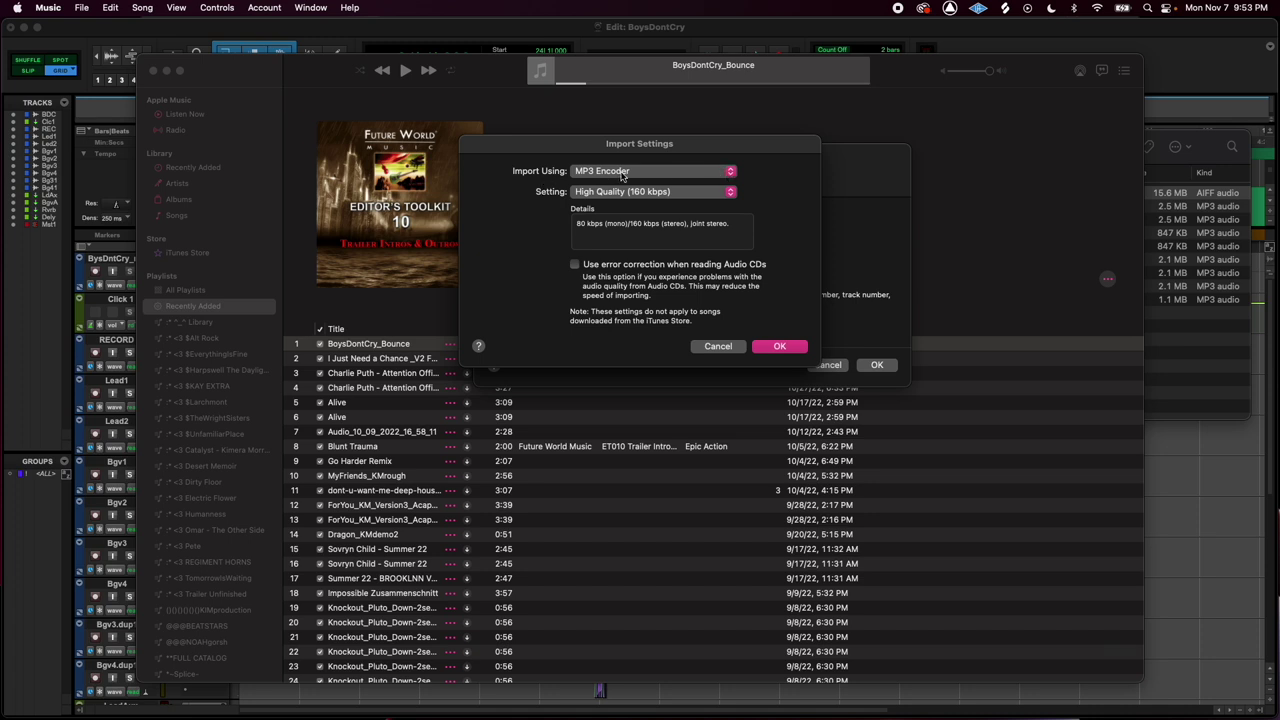
click(721, 178)
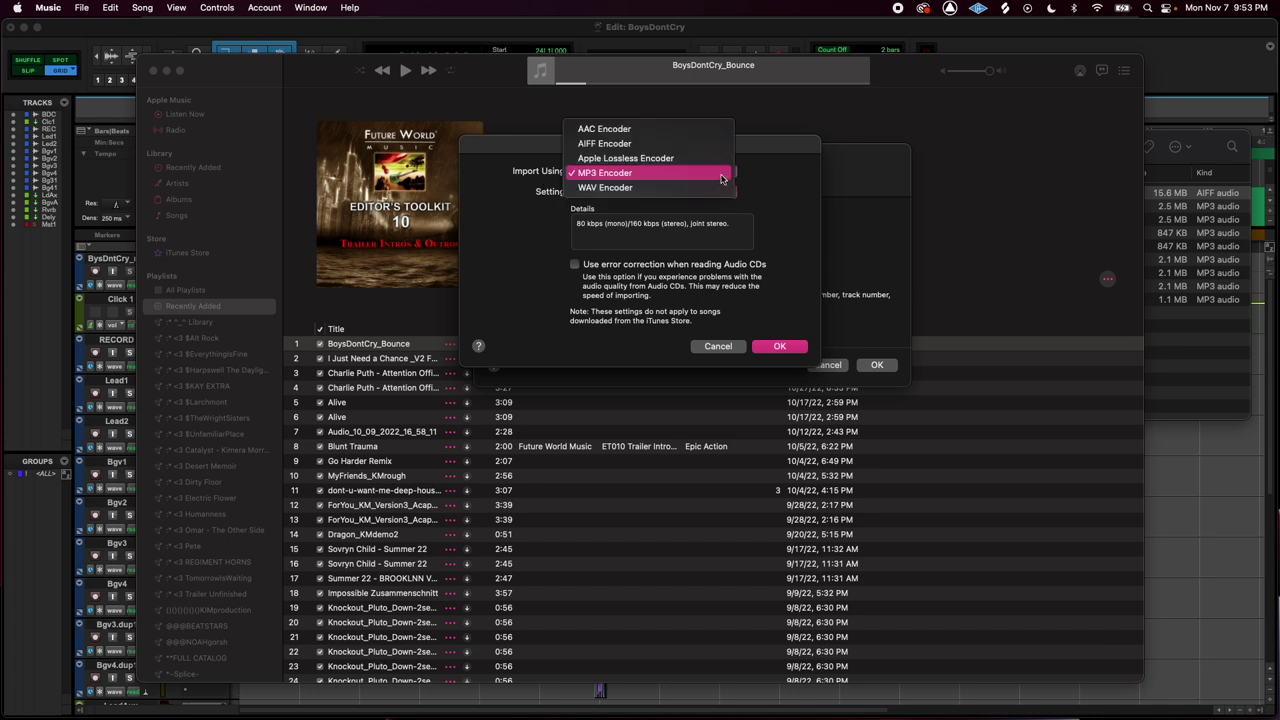
click(669, 187)
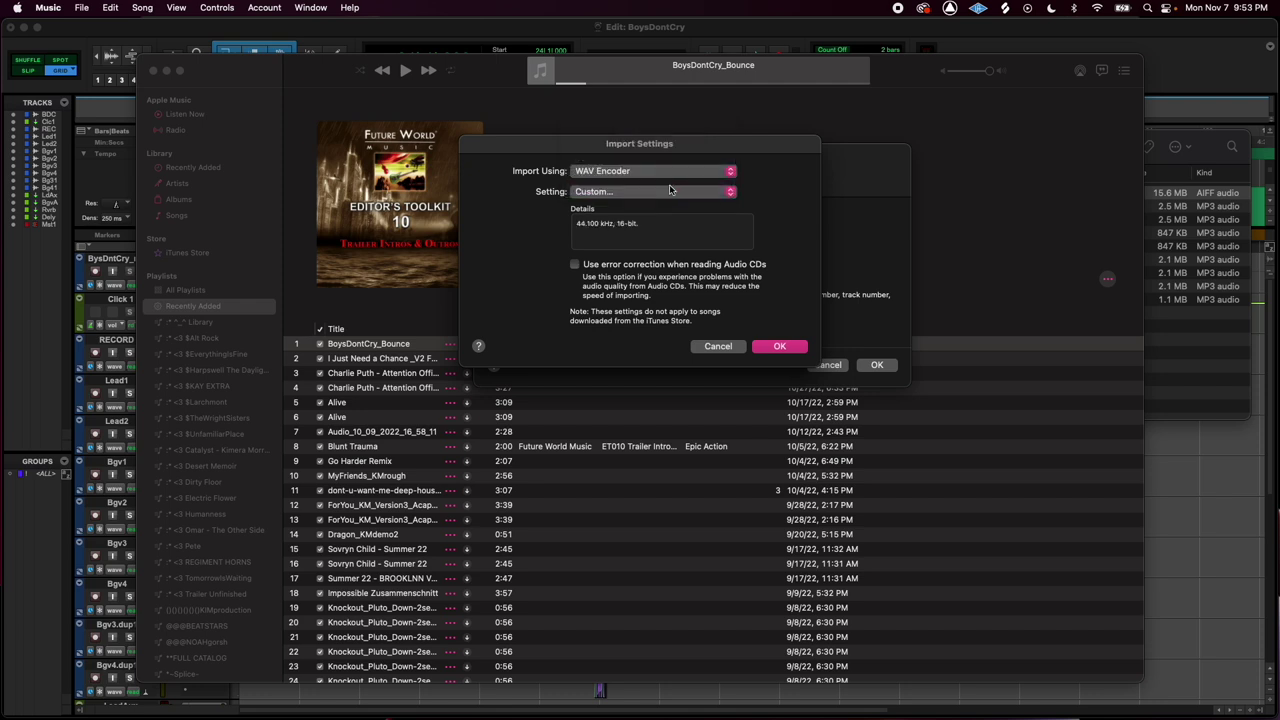
click(771, 347)
click(876, 365)
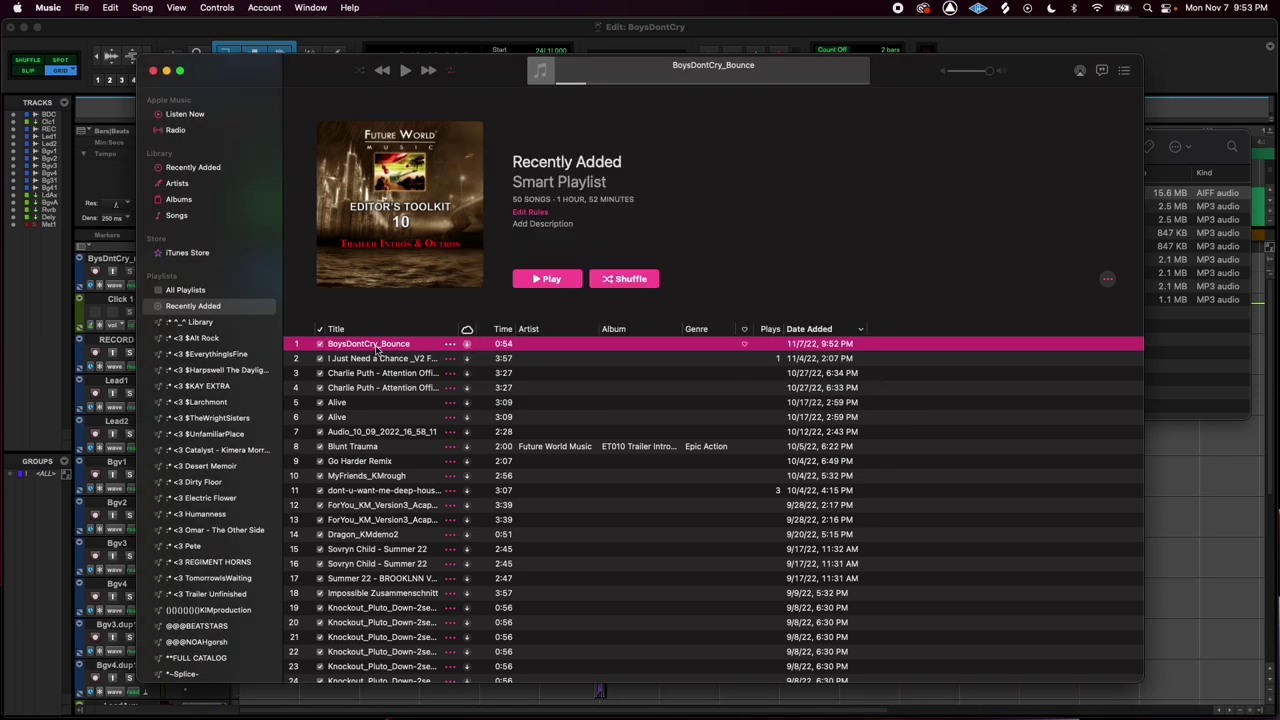
click(81, 8)
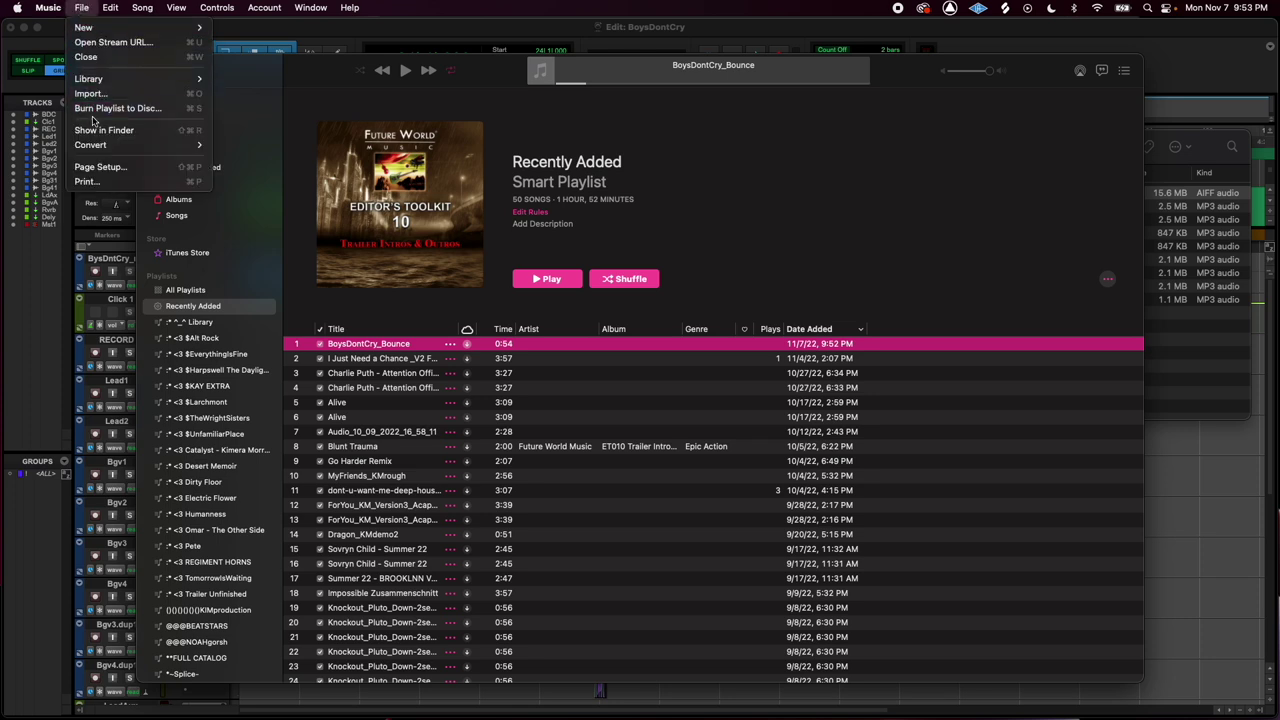
- Set Music's import encoder back to MP3 Encoder and save the preferences
mouse_move(100, 144)
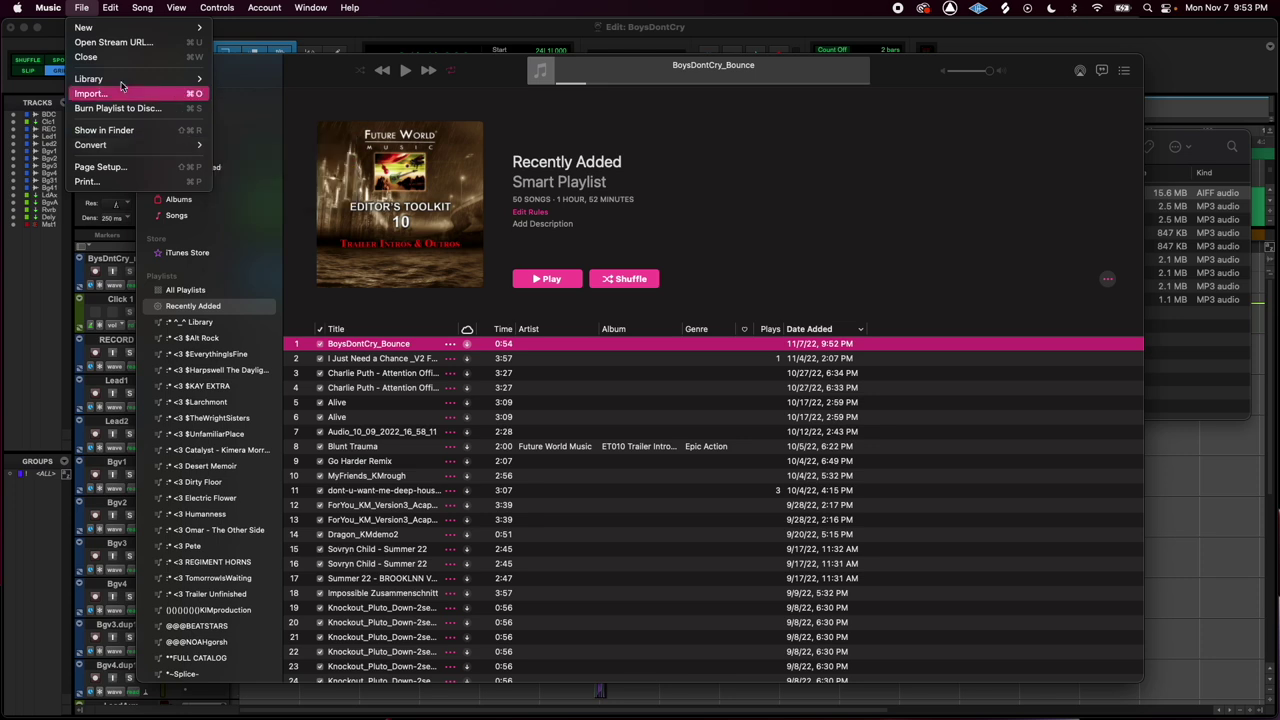
click(57, 5)
click(57, 5)
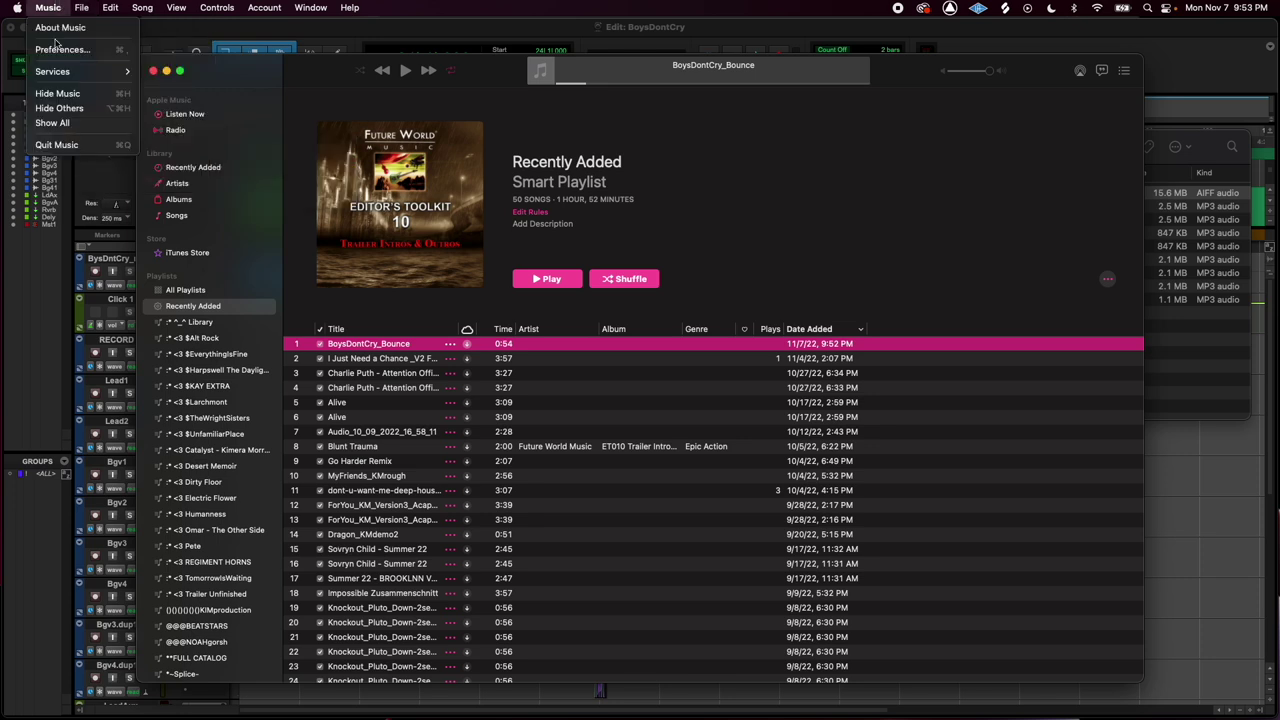
click(62, 48)
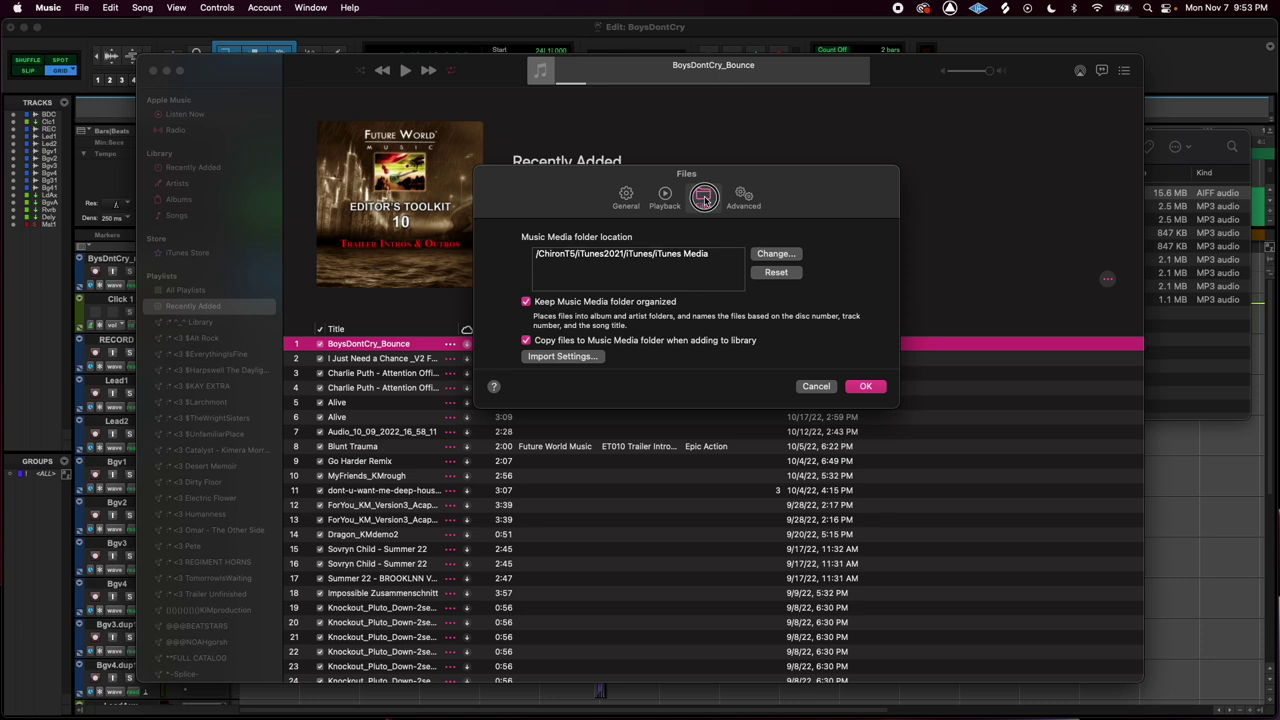
click(562, 357)
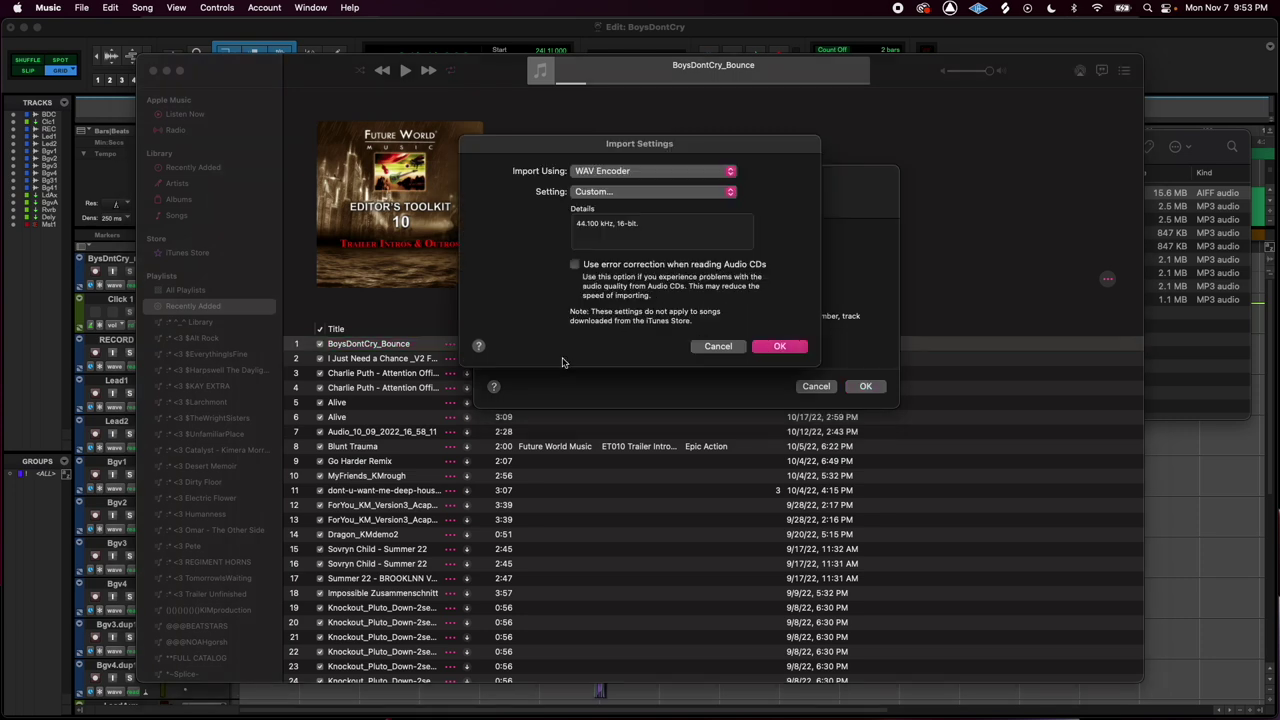
click(643, 172)
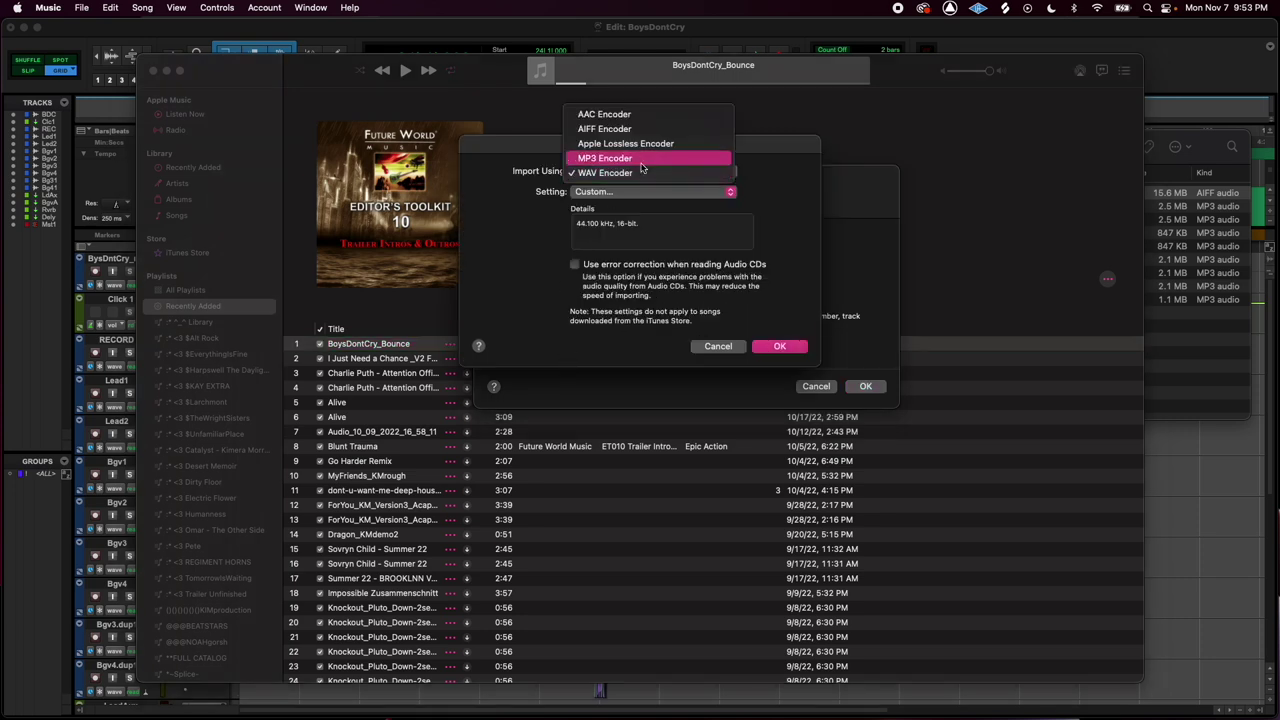
click(643, 160)
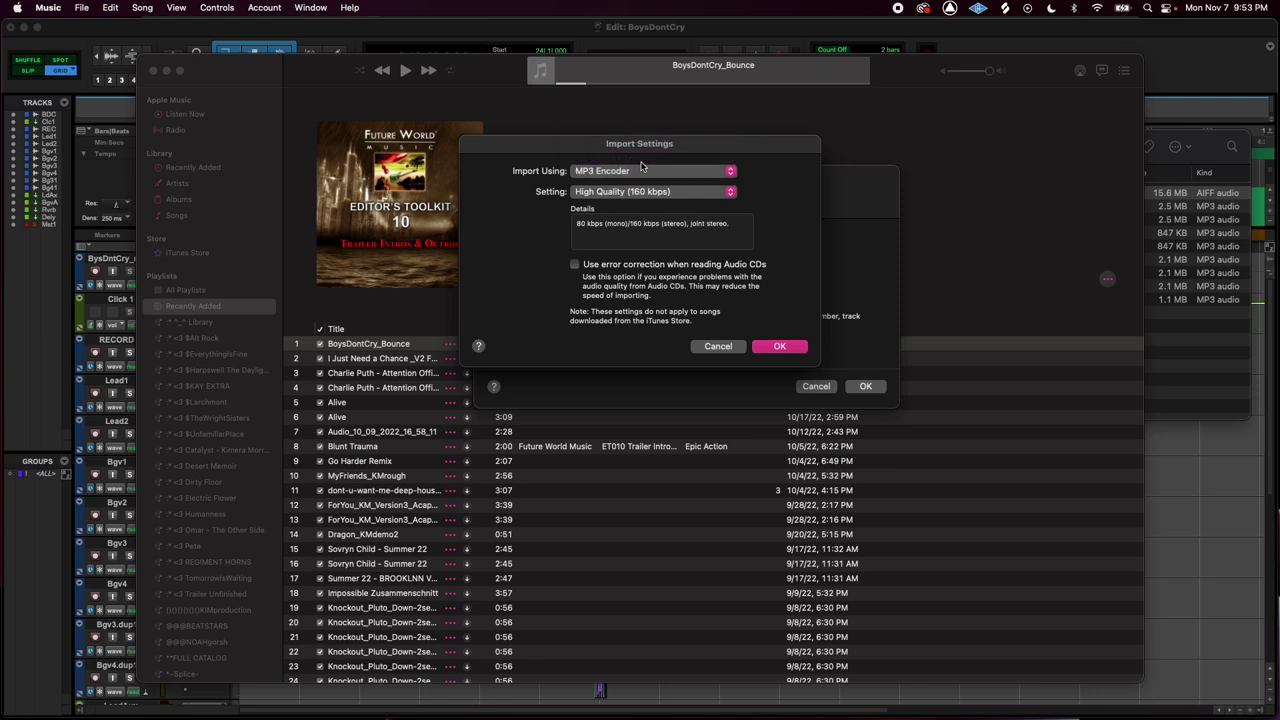
click(793, 346)
click(884, 387)
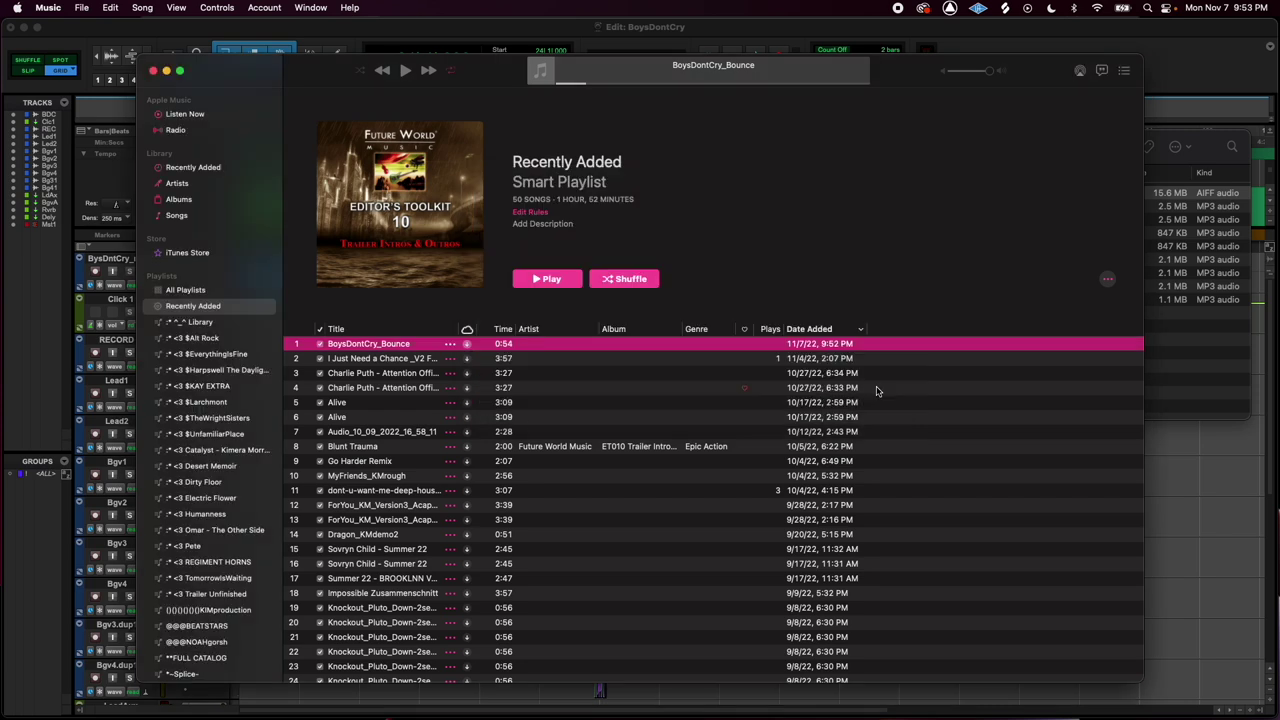
- Select the BoysDontCry_Bounce song in Recently Added
click(373, 362)
click(372, 346)
click(88, 6)
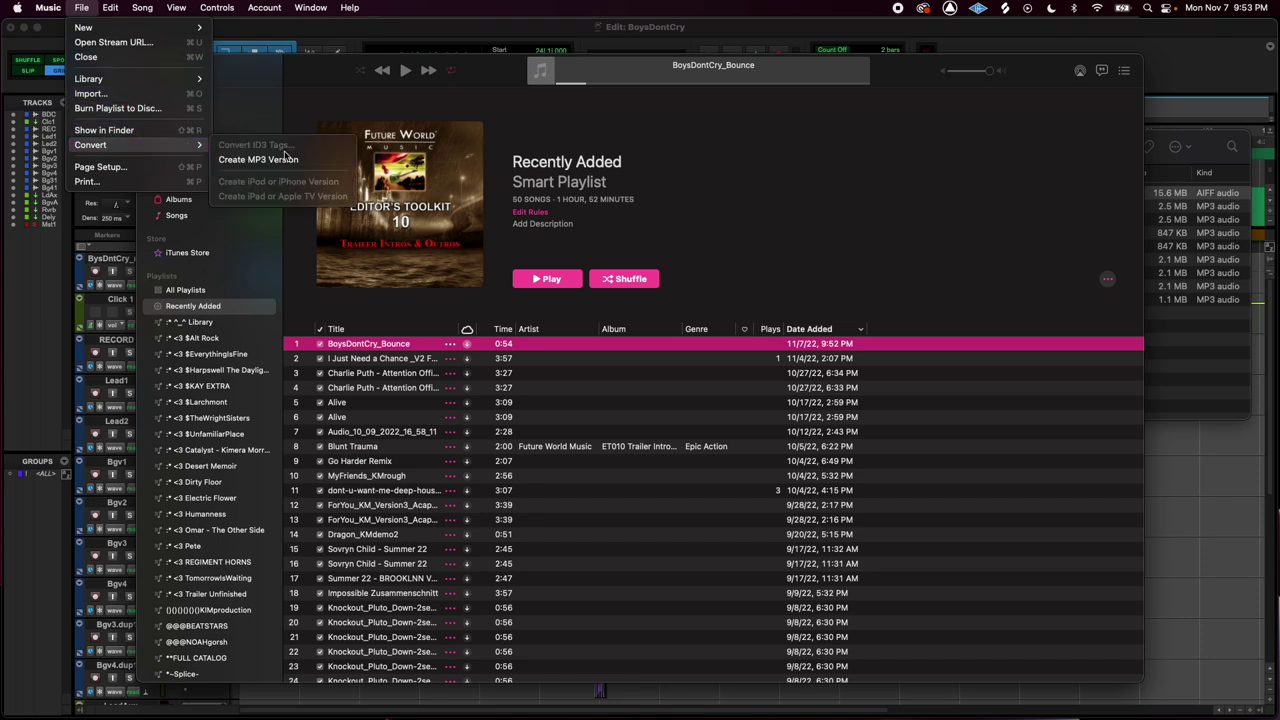
- Convert BoysDontCry_Bounce to MP3 and confirm in Get Info it is 160 kbps MPEG audio
click(255, 159)
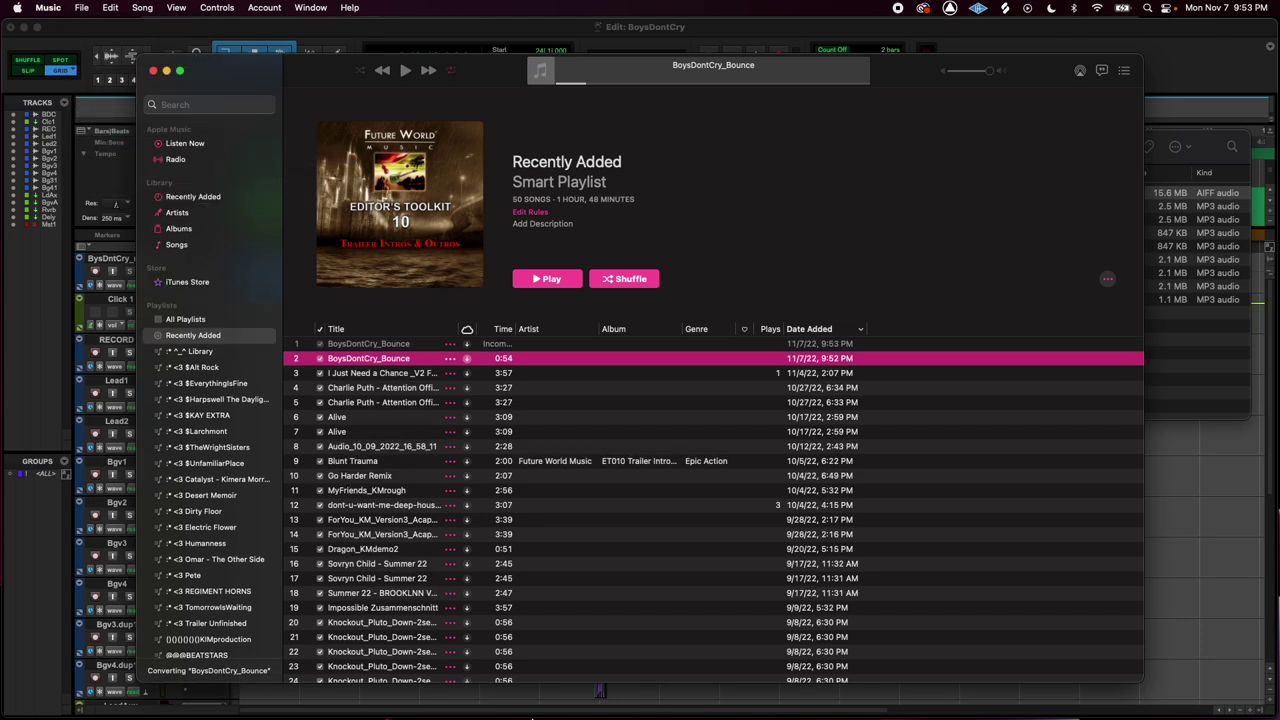
click(380, 345)
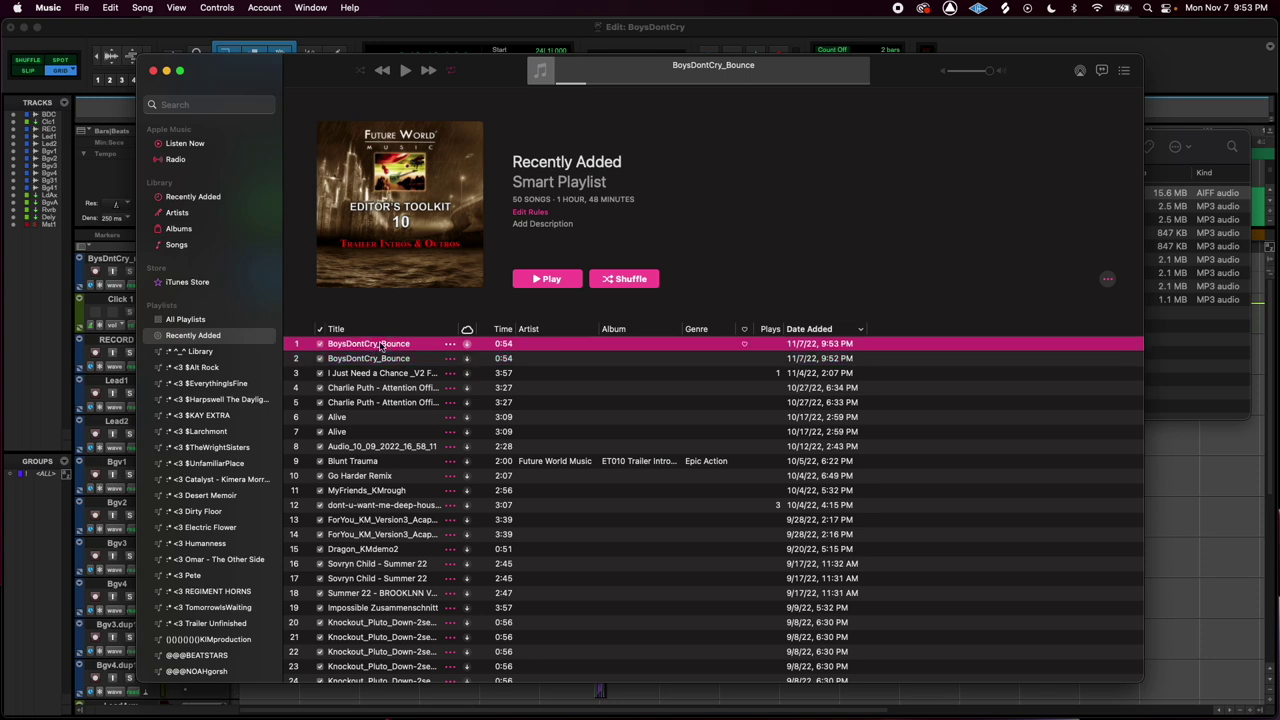
key(super+i)
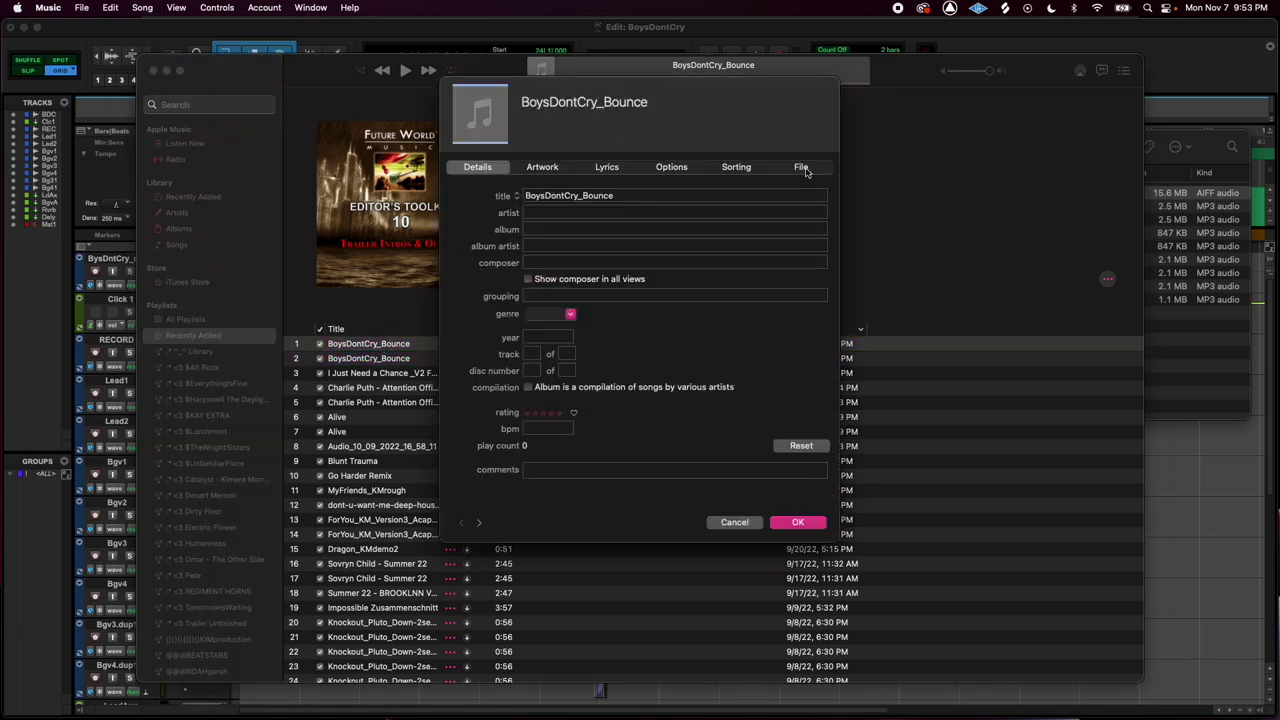
click(801, 167)
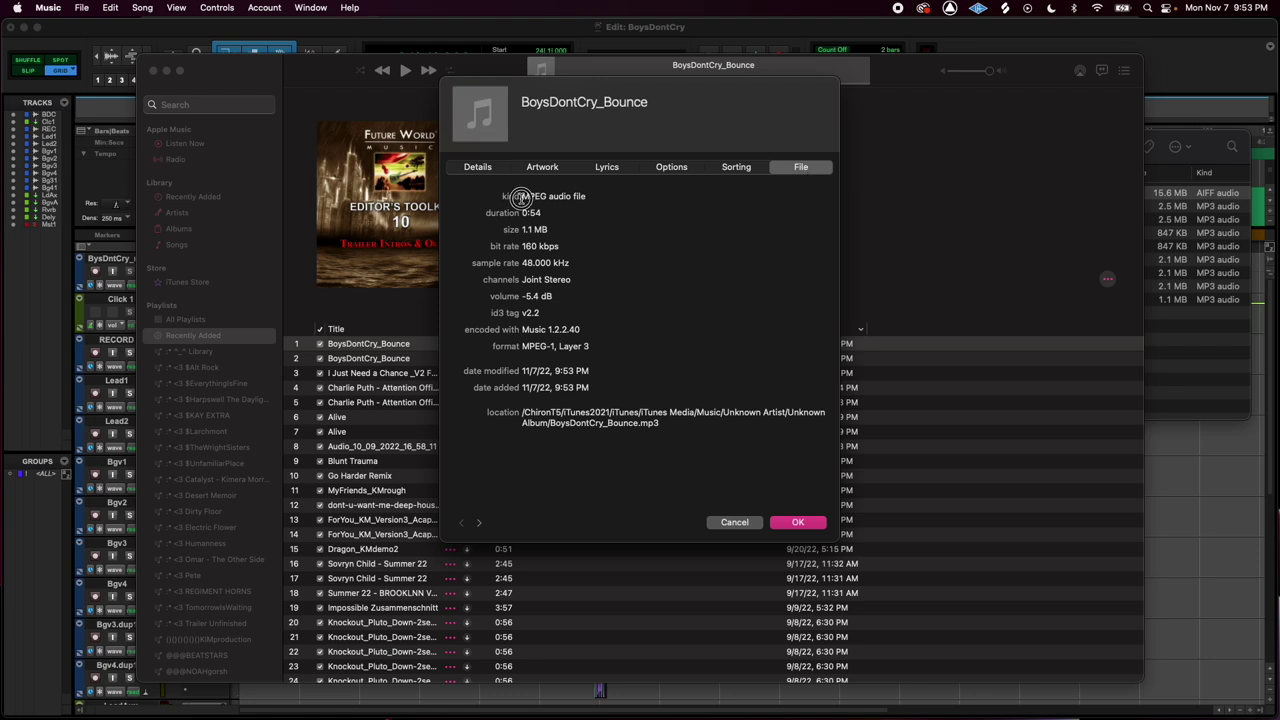
drag(521, 197, 597, 198)
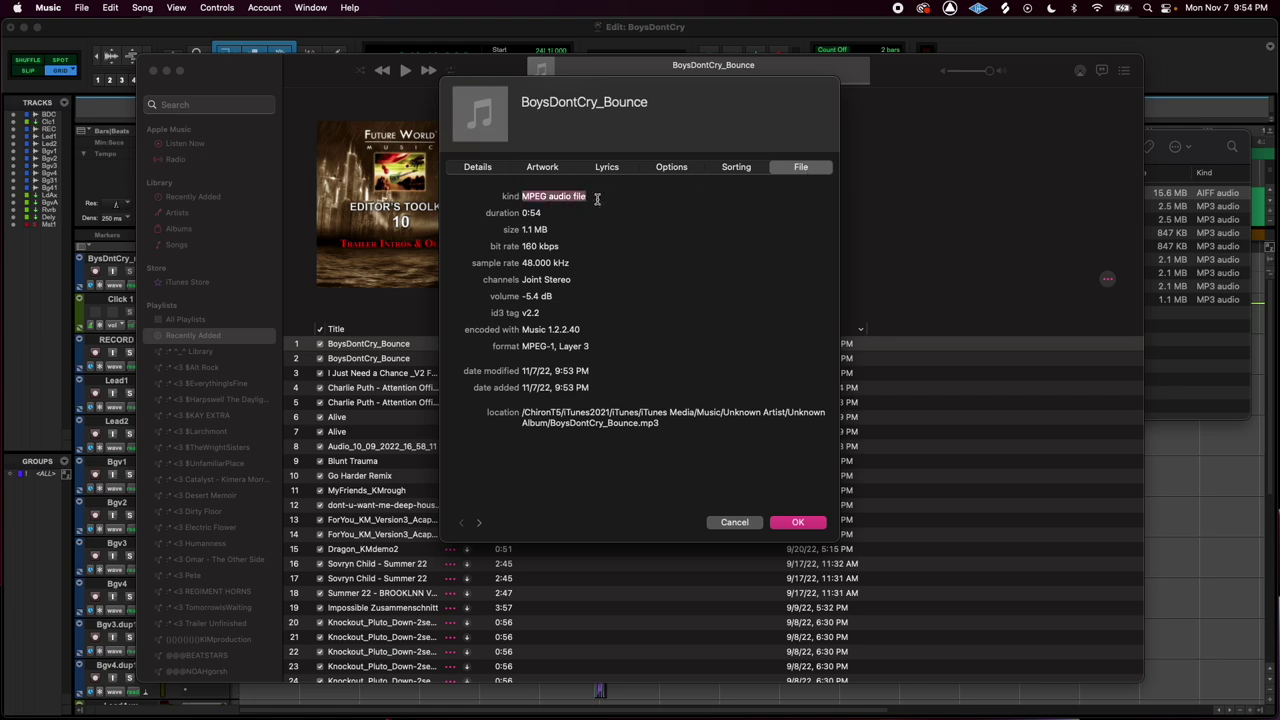
click(800, 522)
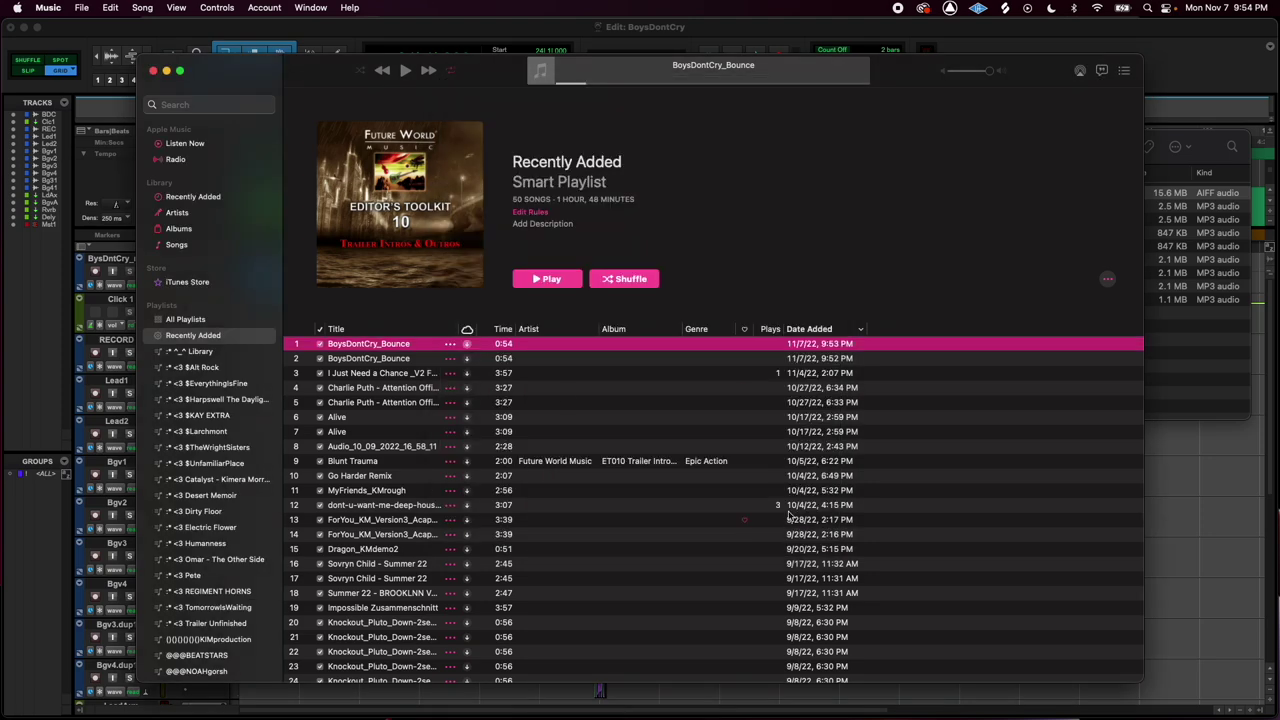
click(178, 24)
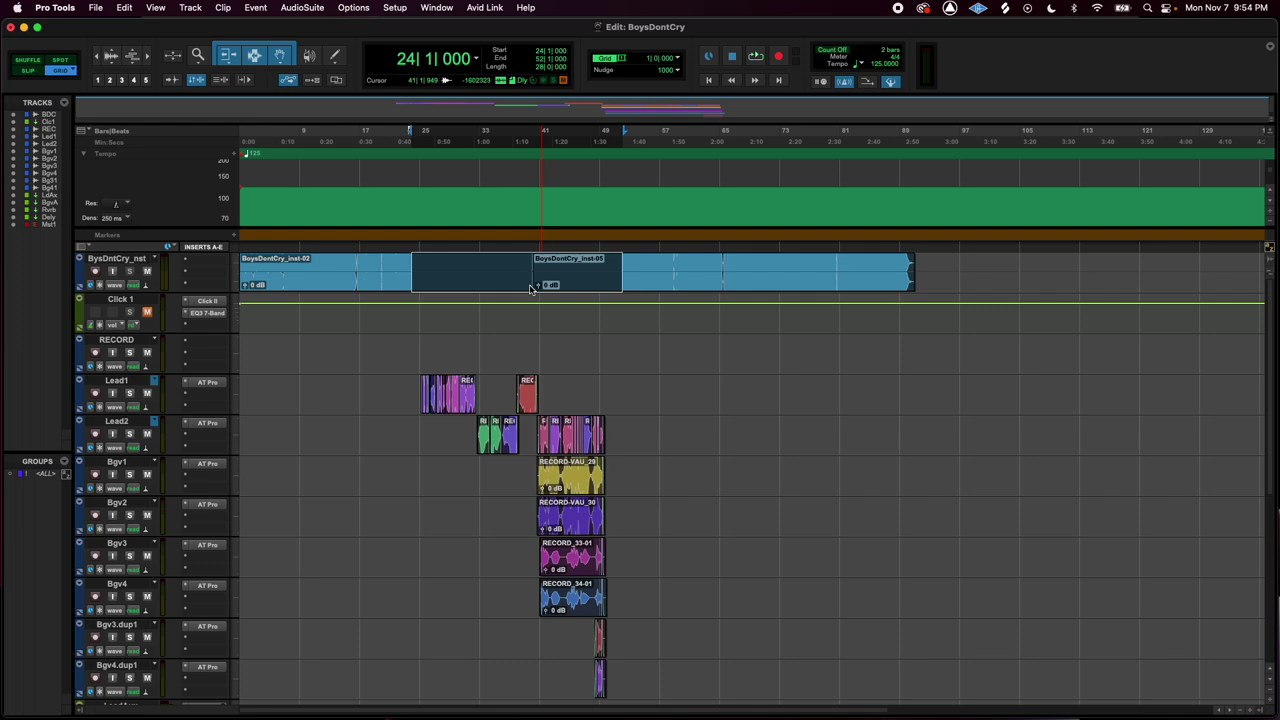
- Select bars 1 to 50 across Click 1 and RECORD, then the vocal tracks Lead1 through Bgv4.dup1
click(407, 388)
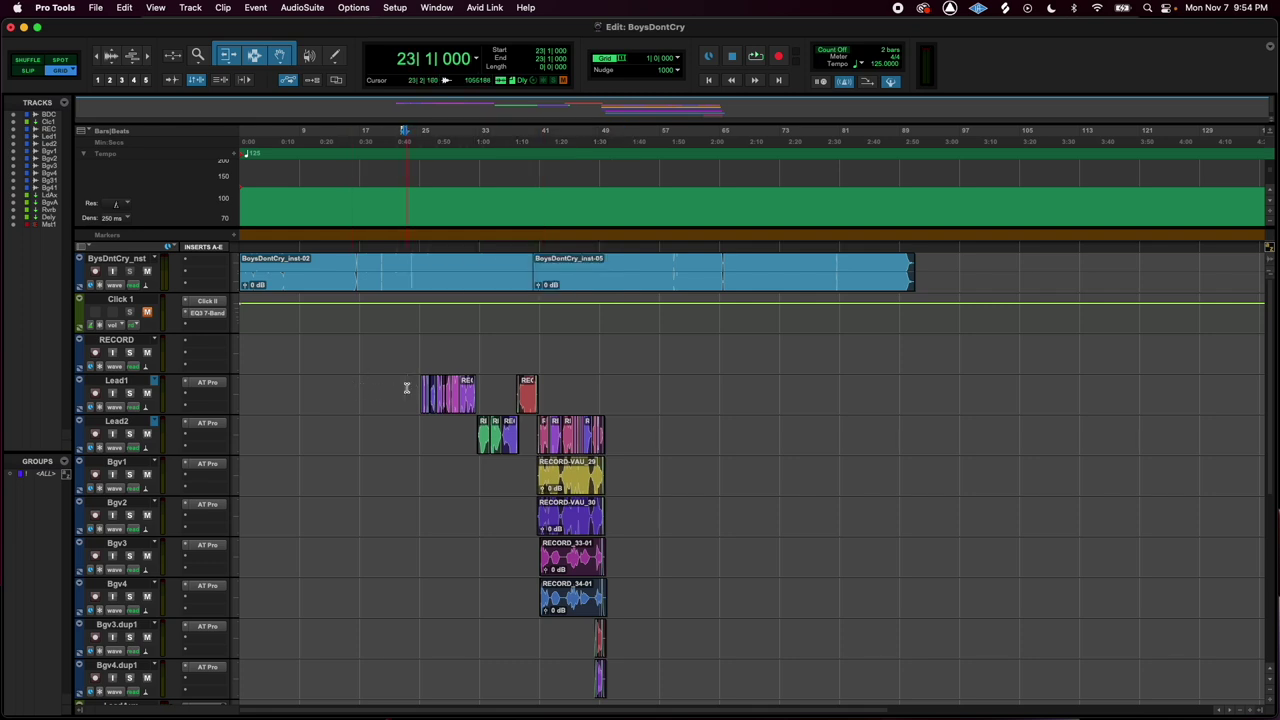
click(350, 284)
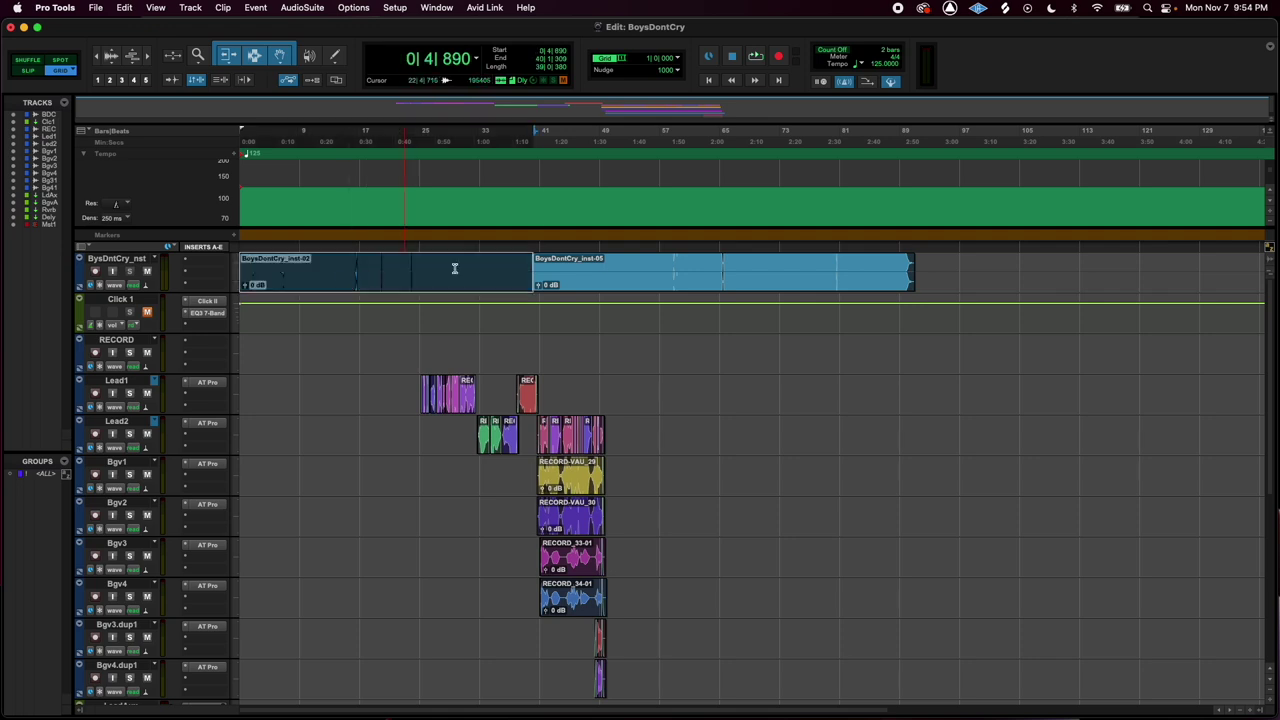
shift+click(650, 279)
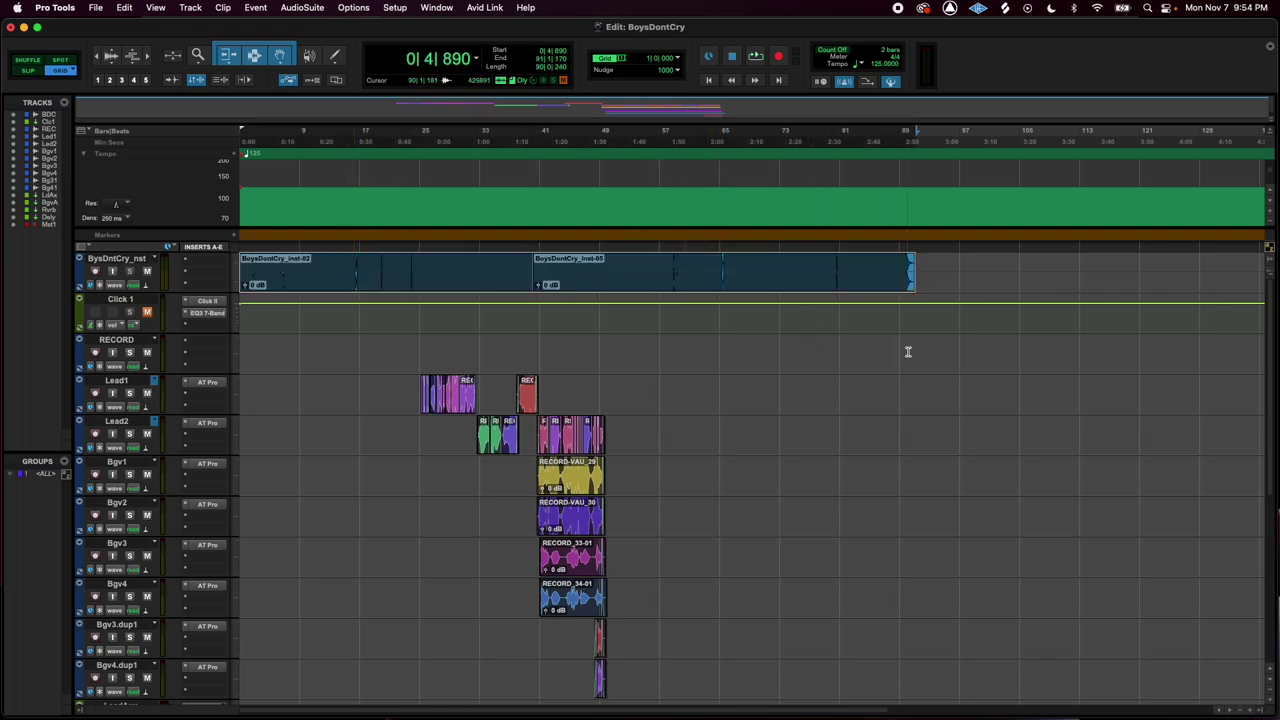
click(943, 351)
drag(944, 351, 208, 381)
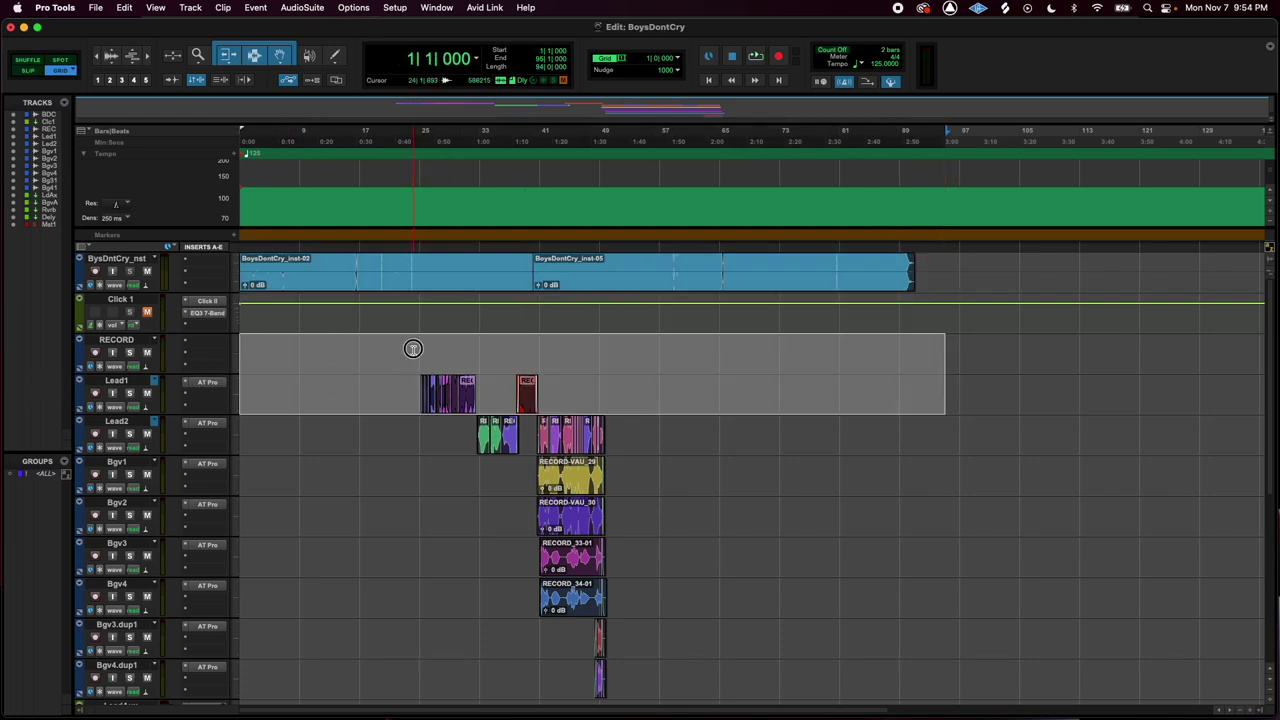
drag(413, 348, 606, 371)
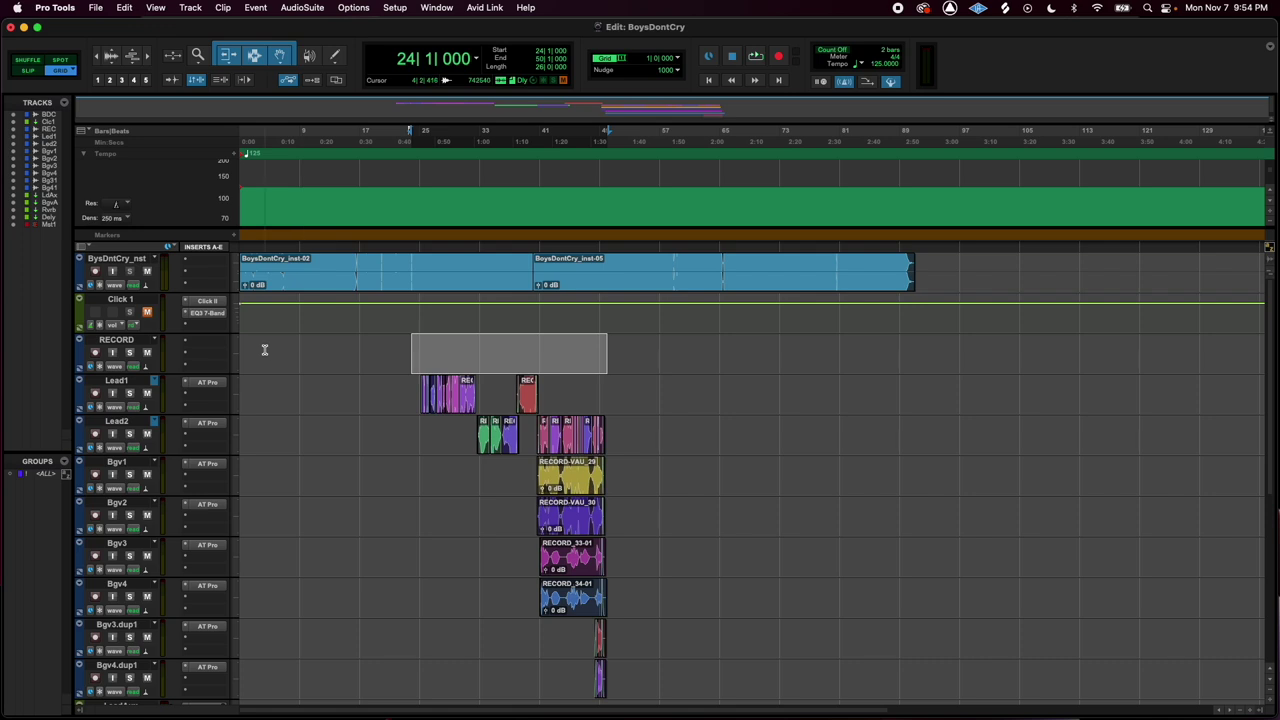
drag(265, 349, 220, 322)
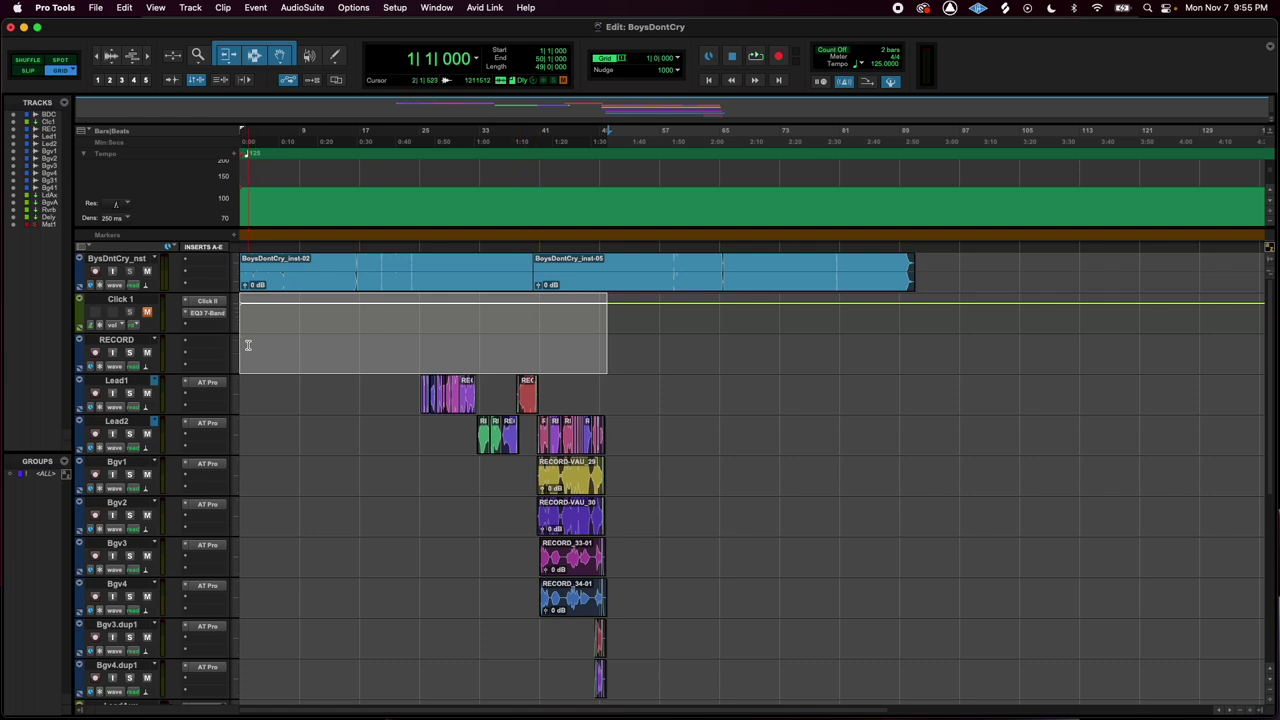
shift+click(118, 382)
- Scroll to the selected vocal tracks and open the Lead1 track's context menu
scroll(120, 385, down, 5)
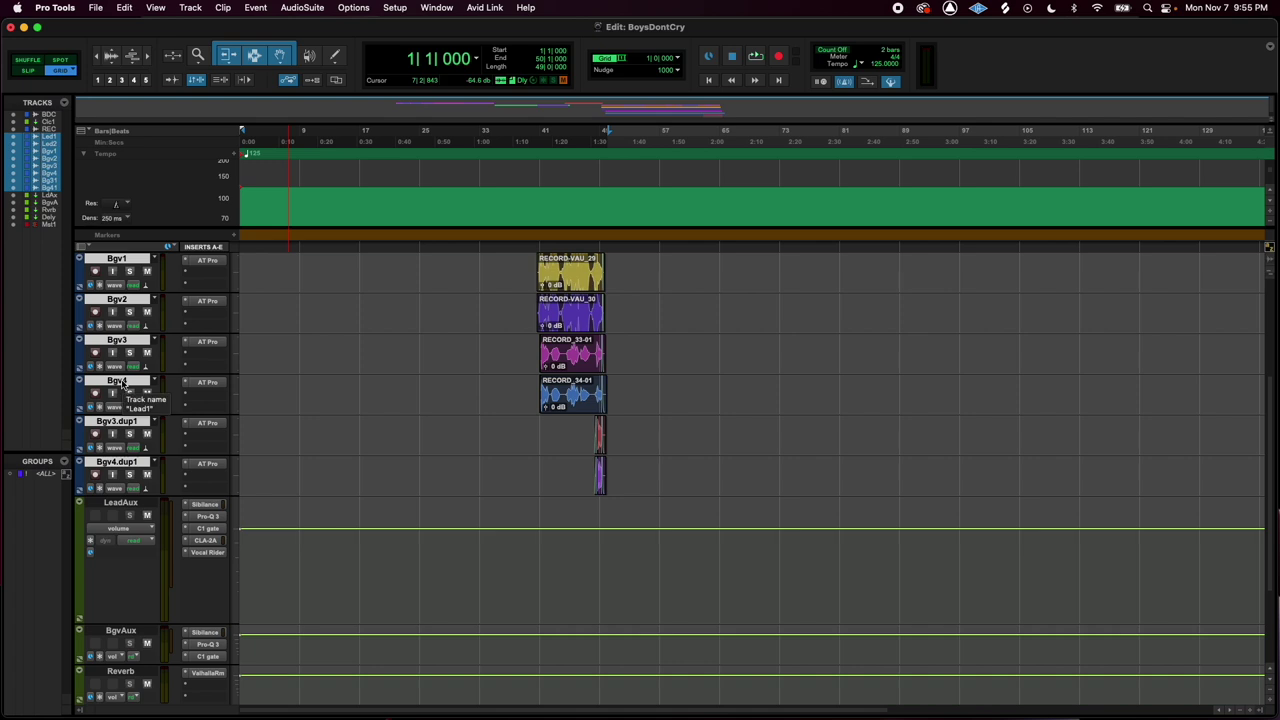
scroll(126, 368, up, 5)
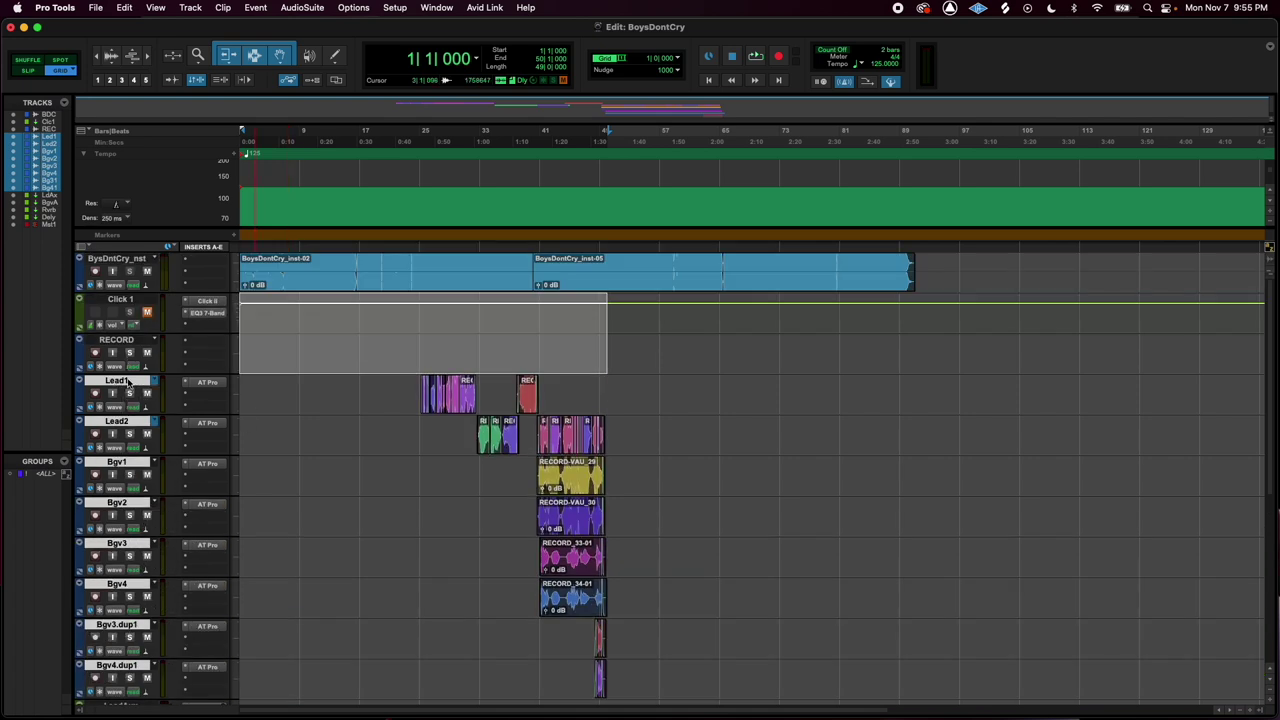
right_click(128, 382)
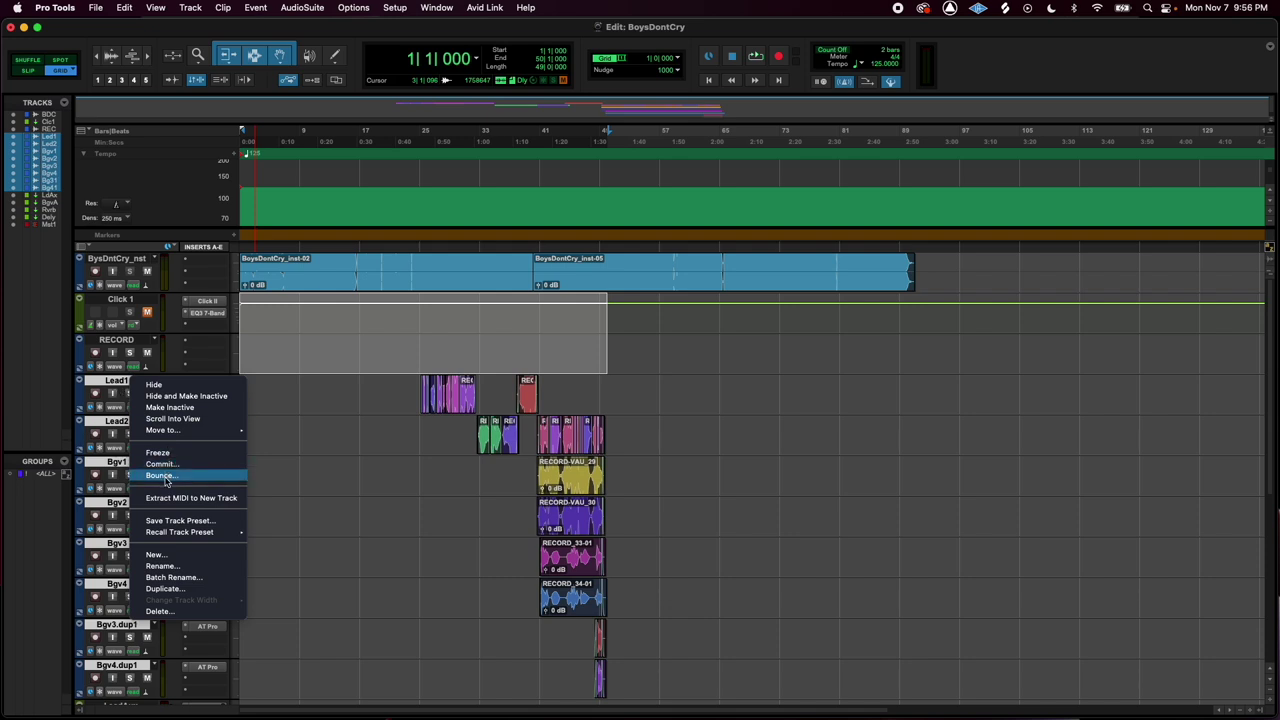
- Open the Track Bounce settings, then select a bar 24–33 range across the Lead1 clips
click(160, 476)
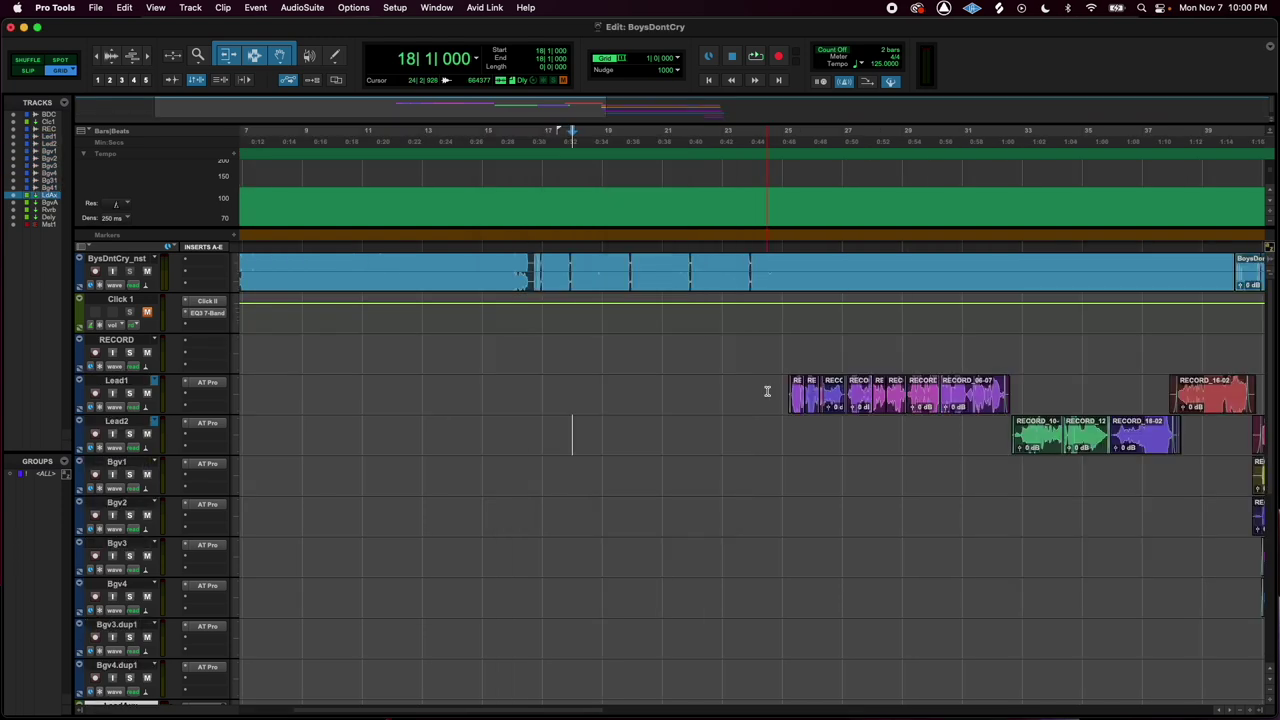
drag(766, 391, 1036, 392)
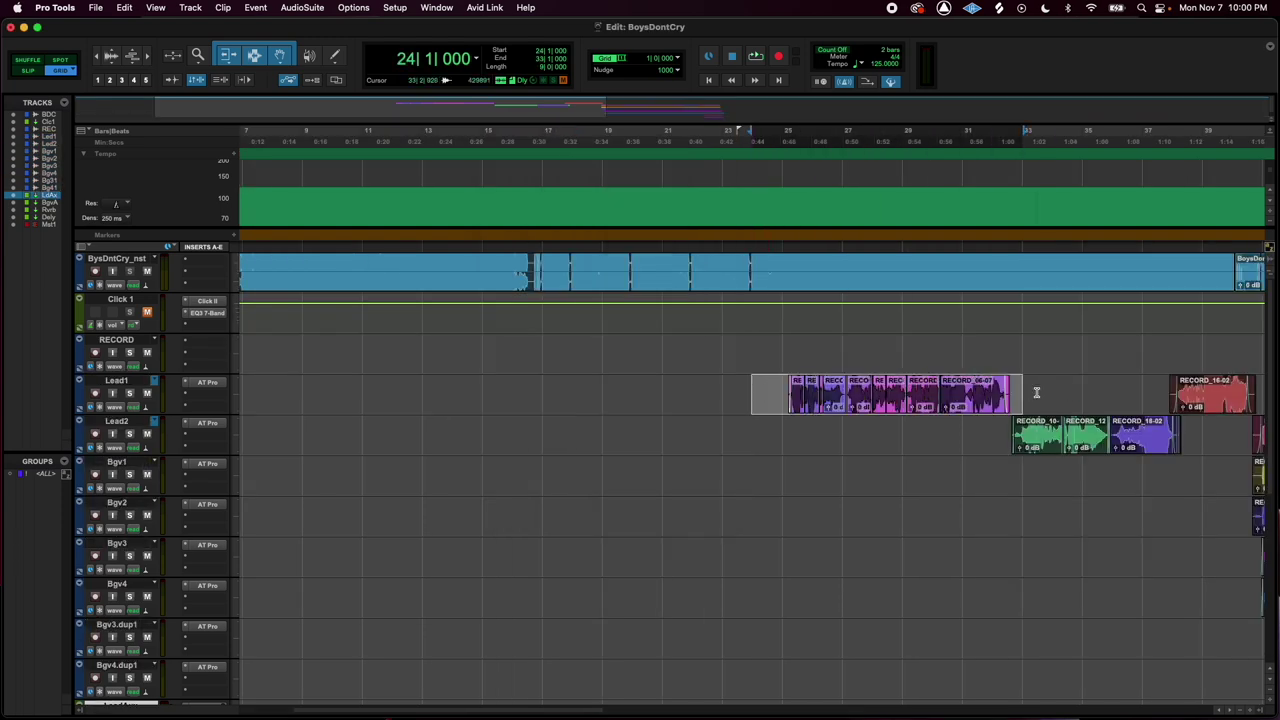
- Move the range start to bar 25, select Lead1, and open its track options menu
shift+click(783, 395)
scroll(286, 430, left, 5)
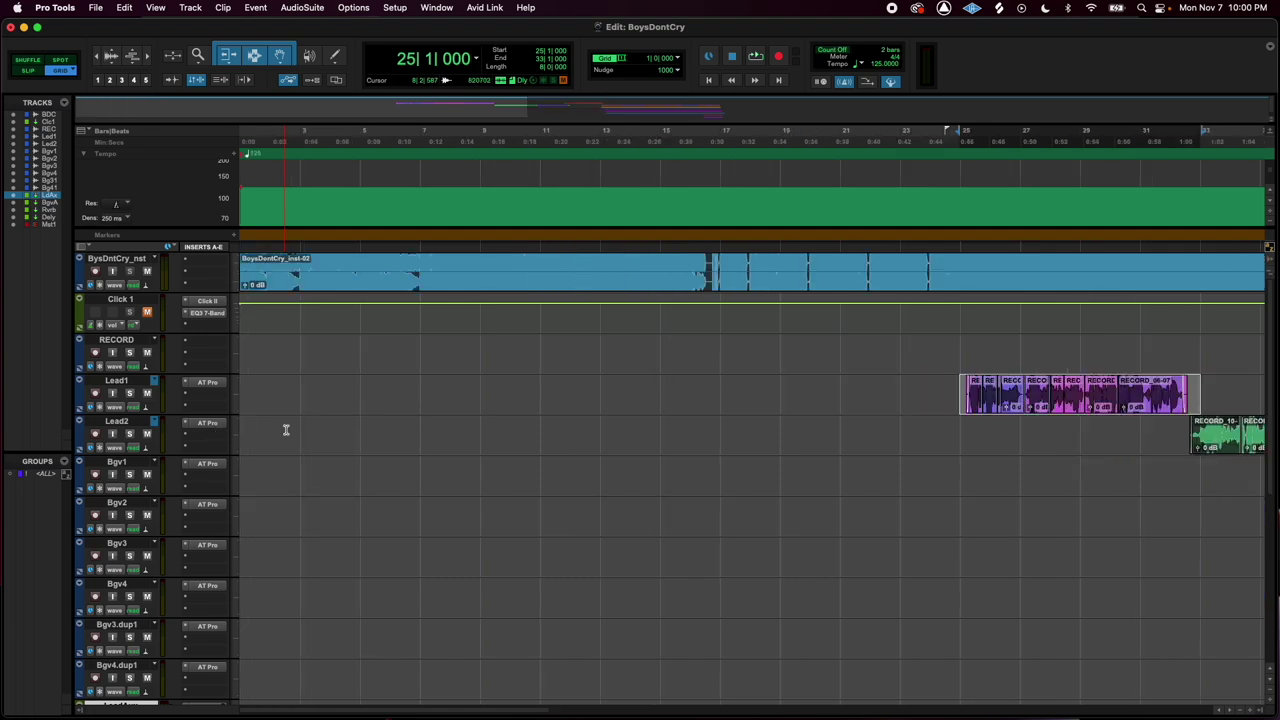
click(126, 383)
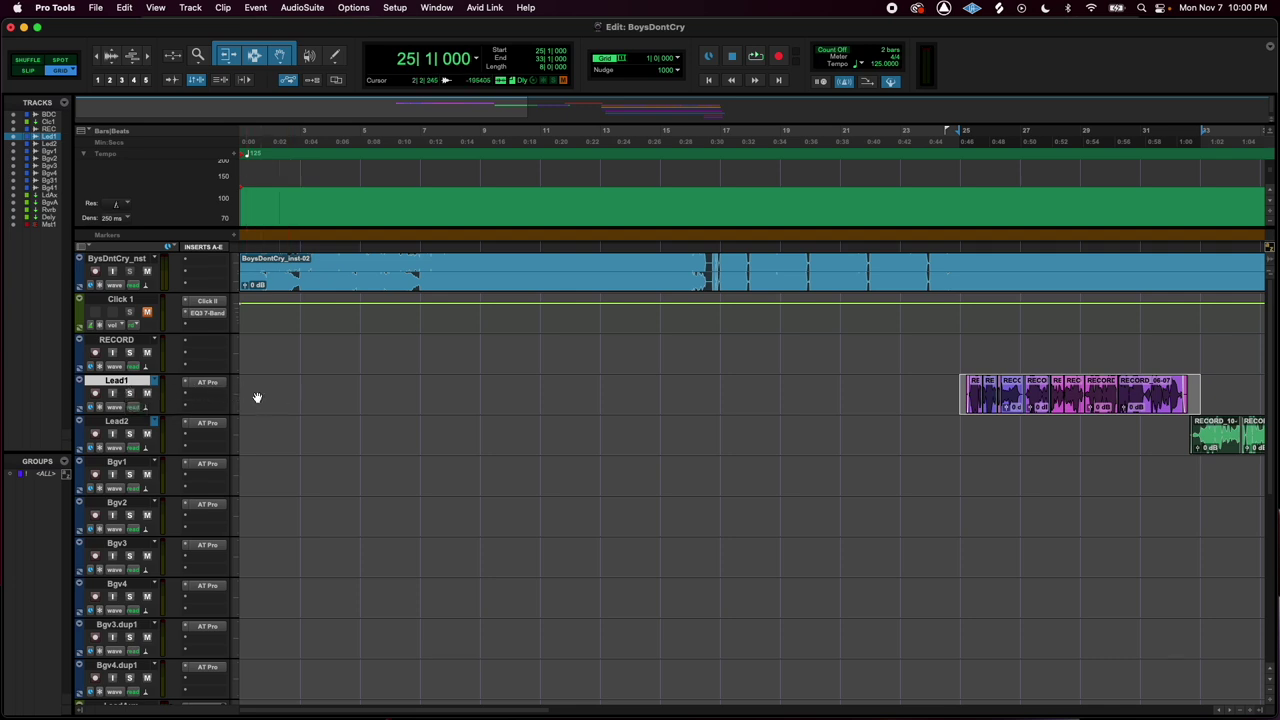
right_click(136, 385)
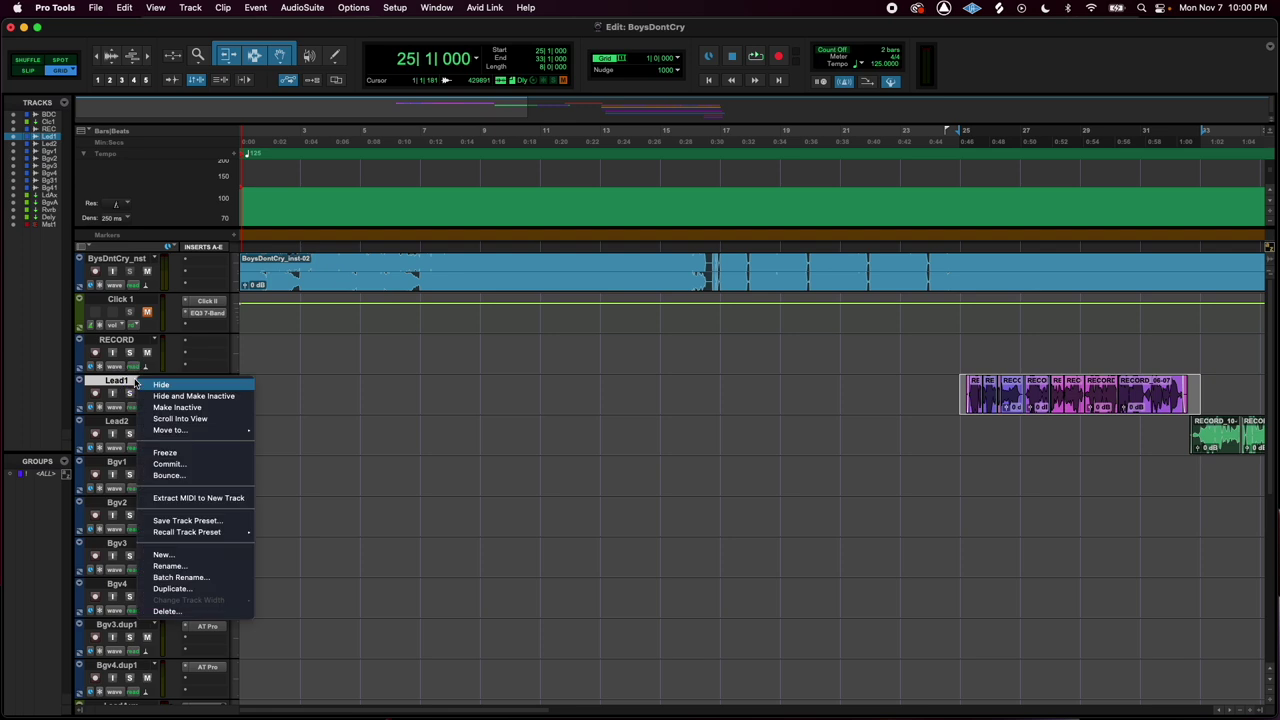
- Bounce Lead1 as a WAV (BWF), Mono (summed), 24 Bit stem named BoysDontCry_verselead_wet_STEM2
click(186, 475)
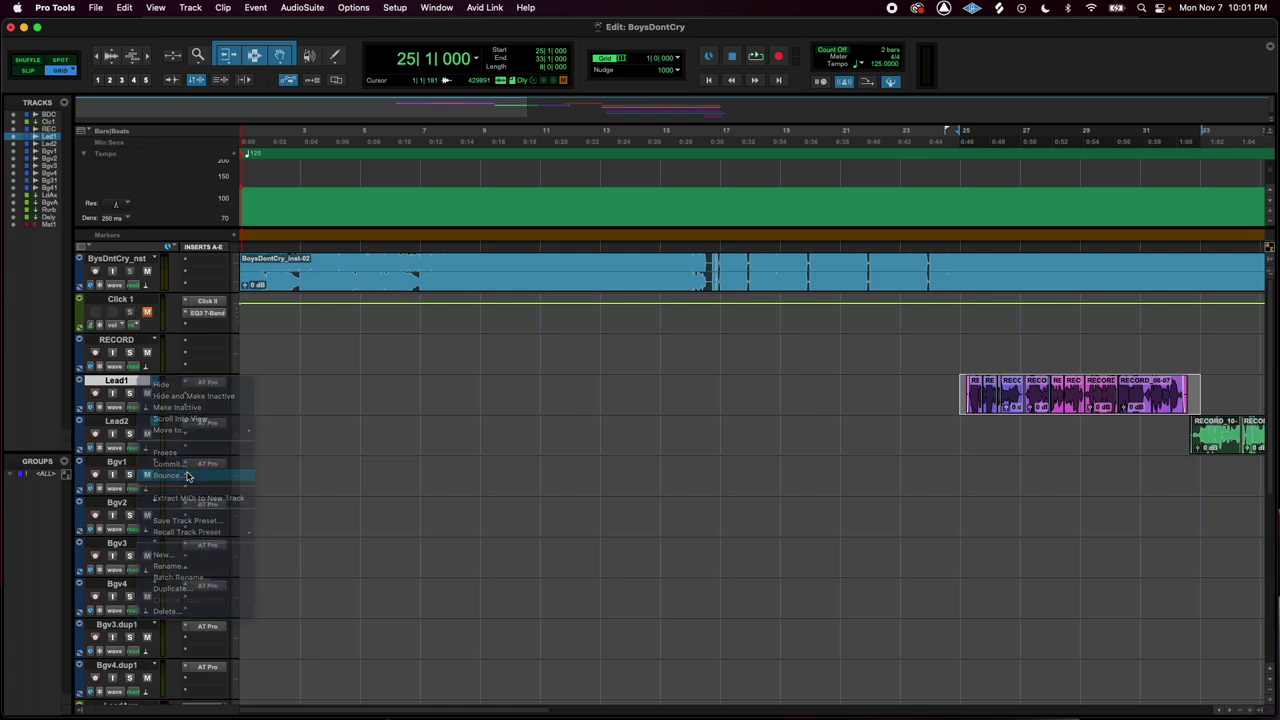
click(626, 202)
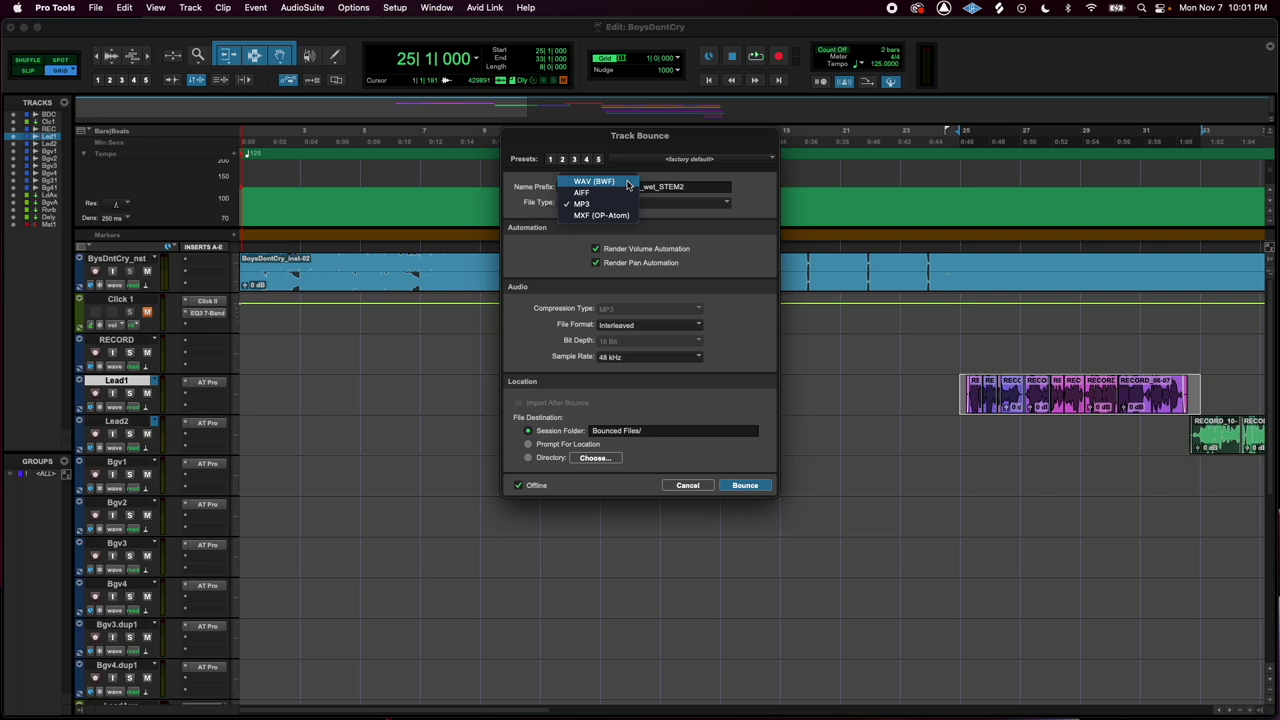
click(627, 184)
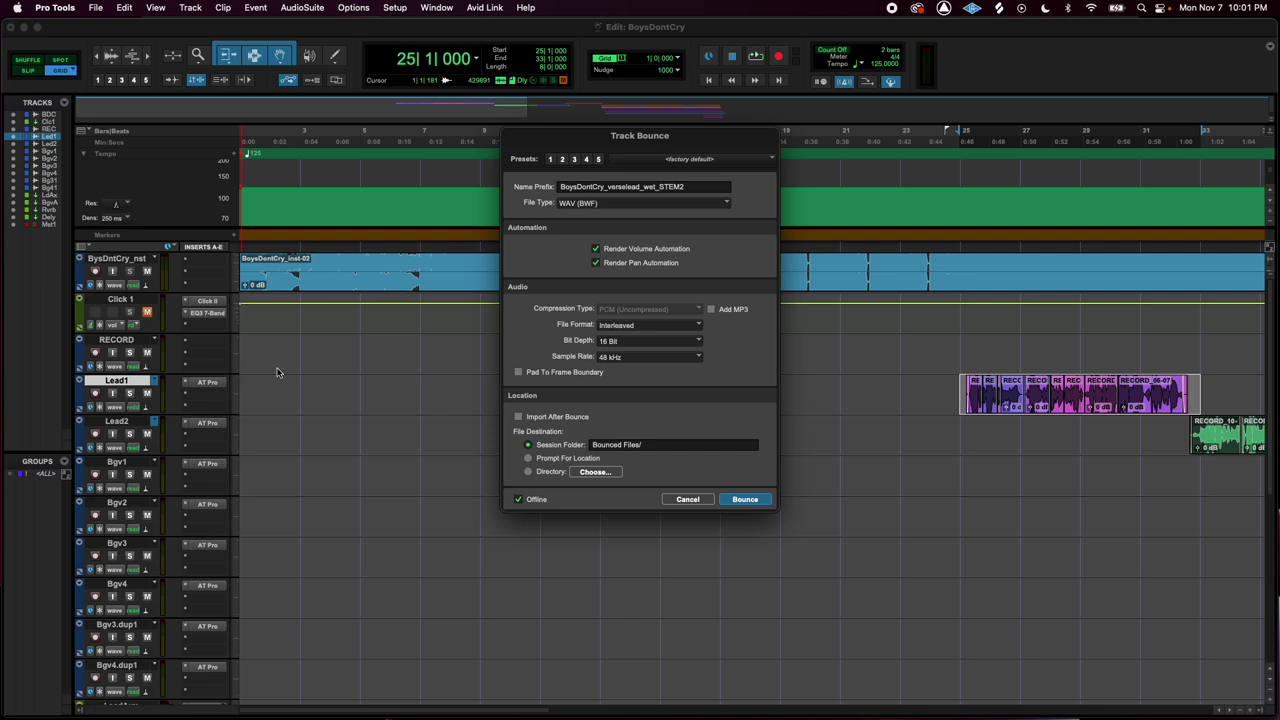
click(704, 329)
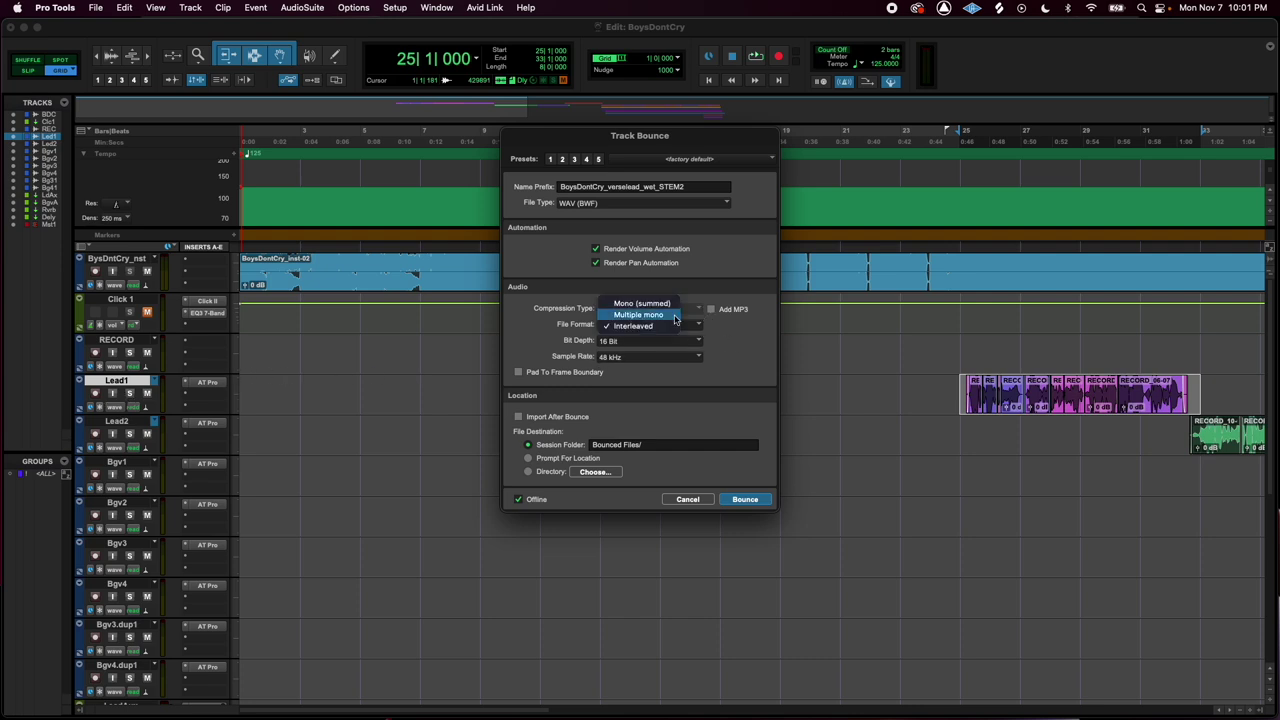
click(645, 303)
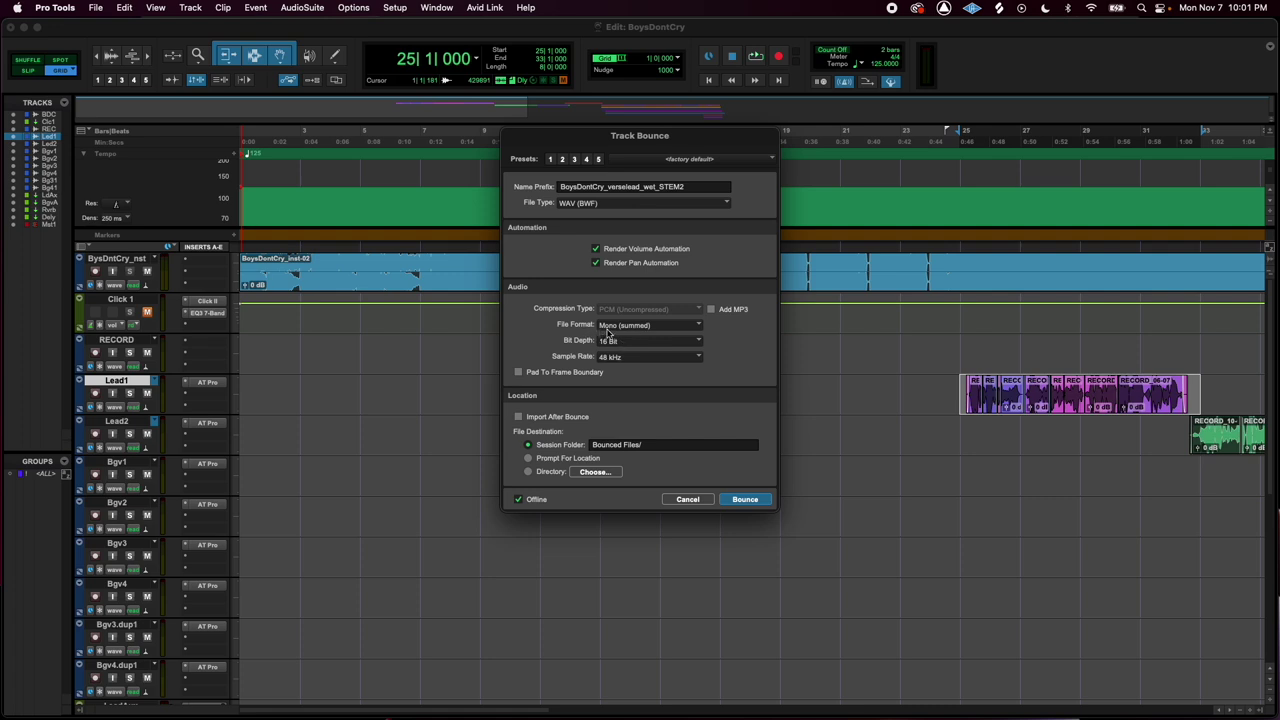
click(660, 344)
click(646, 355)
click(746, 499)
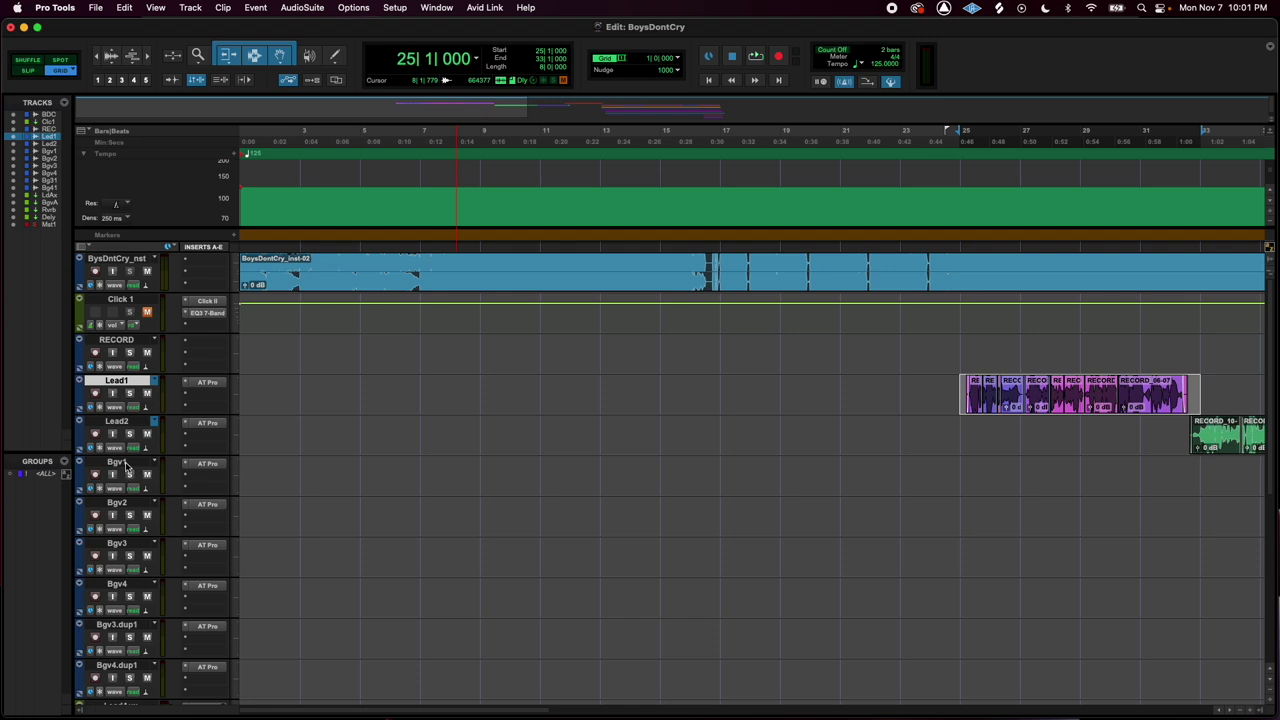
- Select tracks Bgv1 through Bgv4.dup1 and their clips starting at bar 41
click(125, 464)
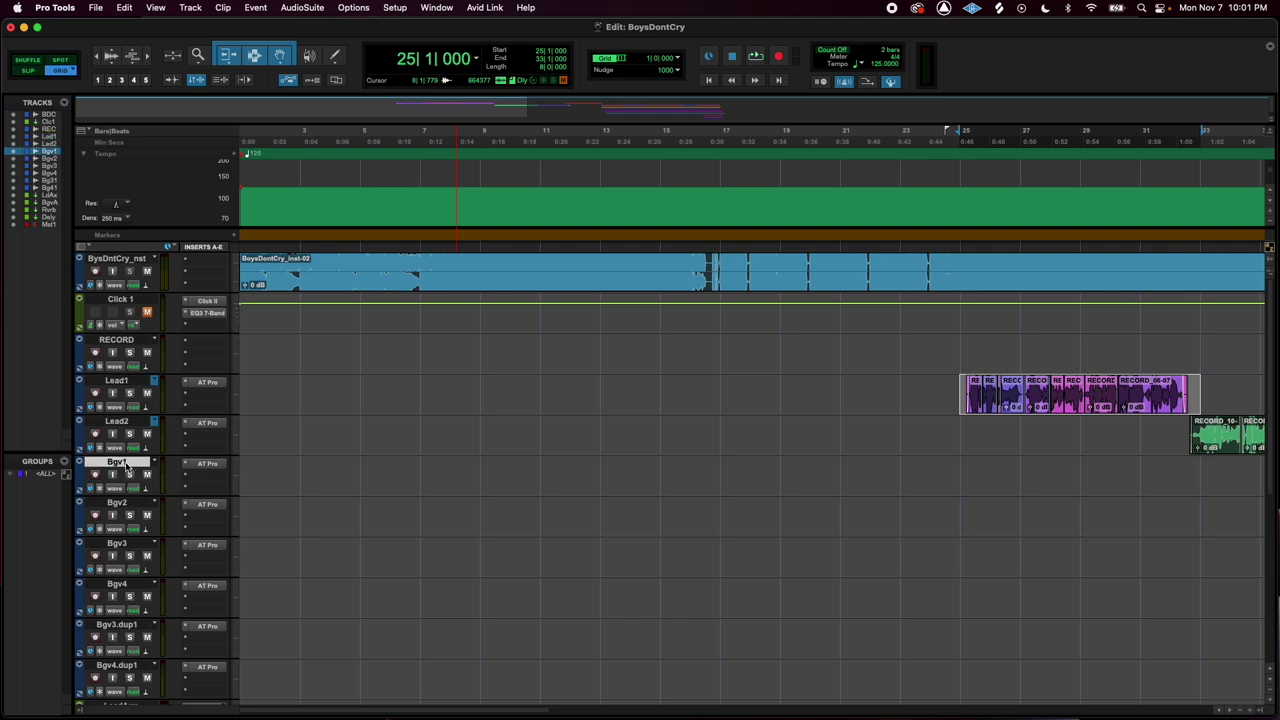
shift+click(118, 666)
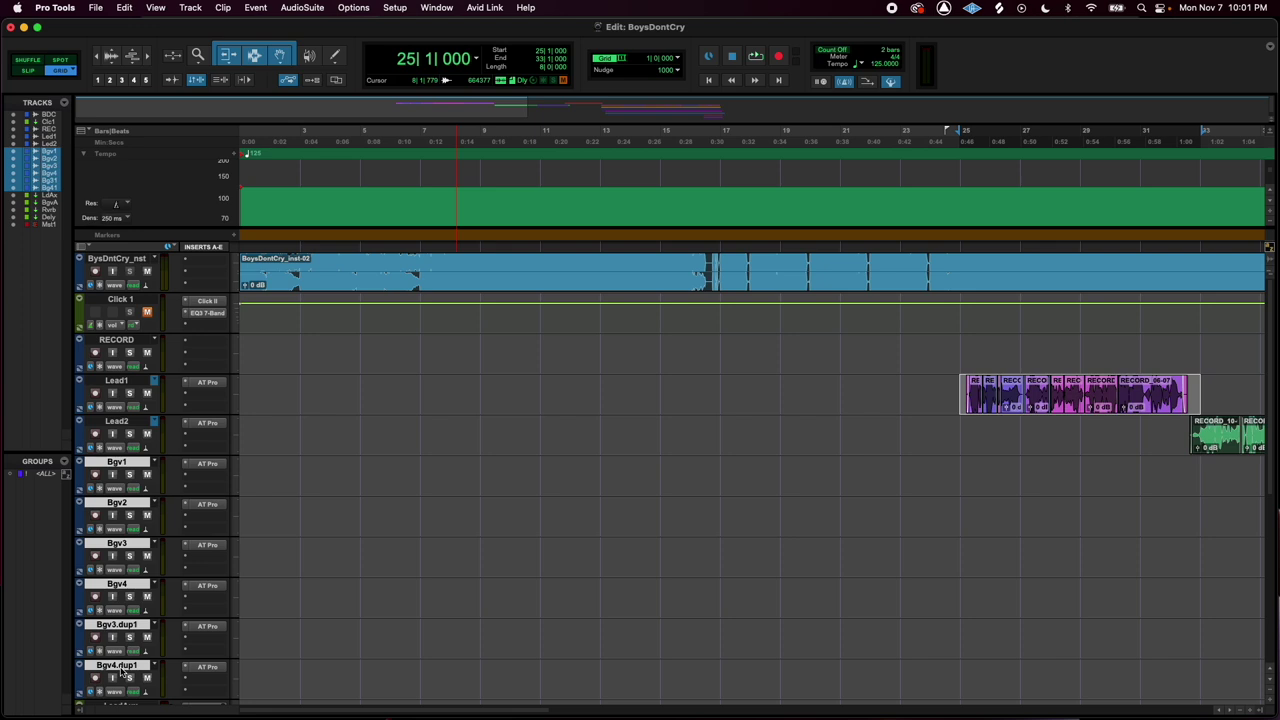
key(super+bracketleft)
key(super+bracketleft)
click(570, 477)
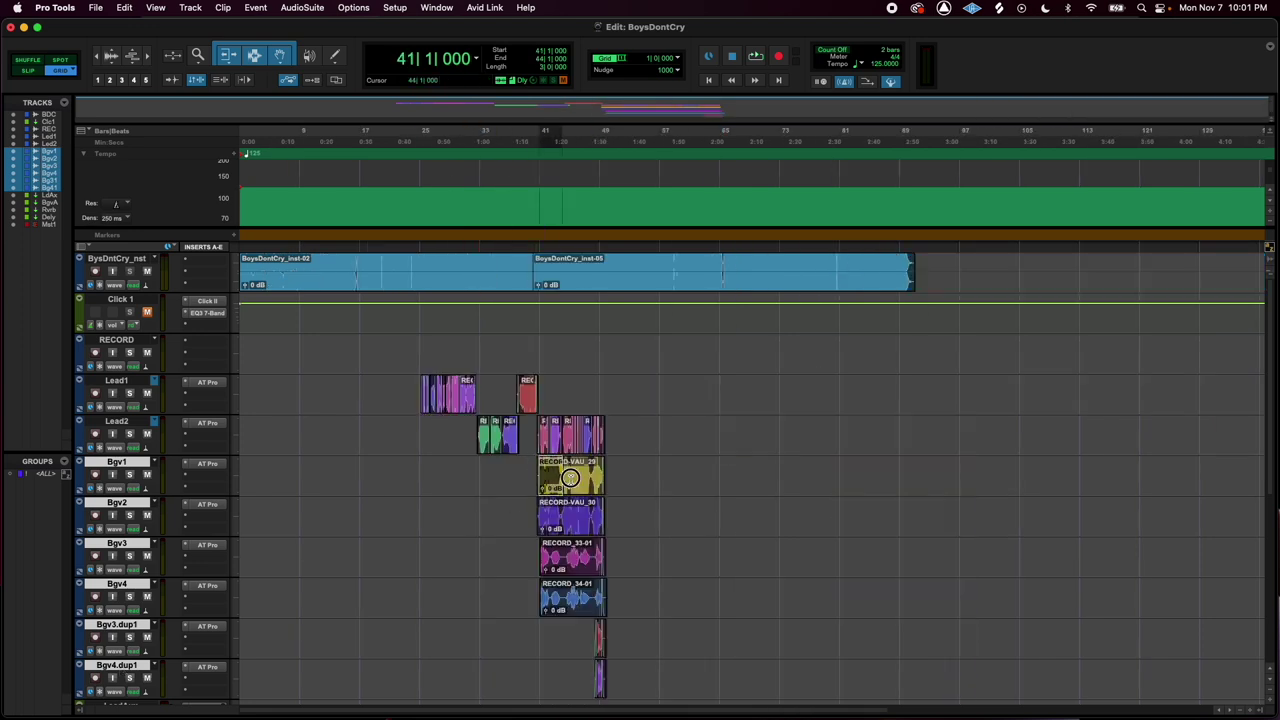
drag(570, 477, 605, 590)
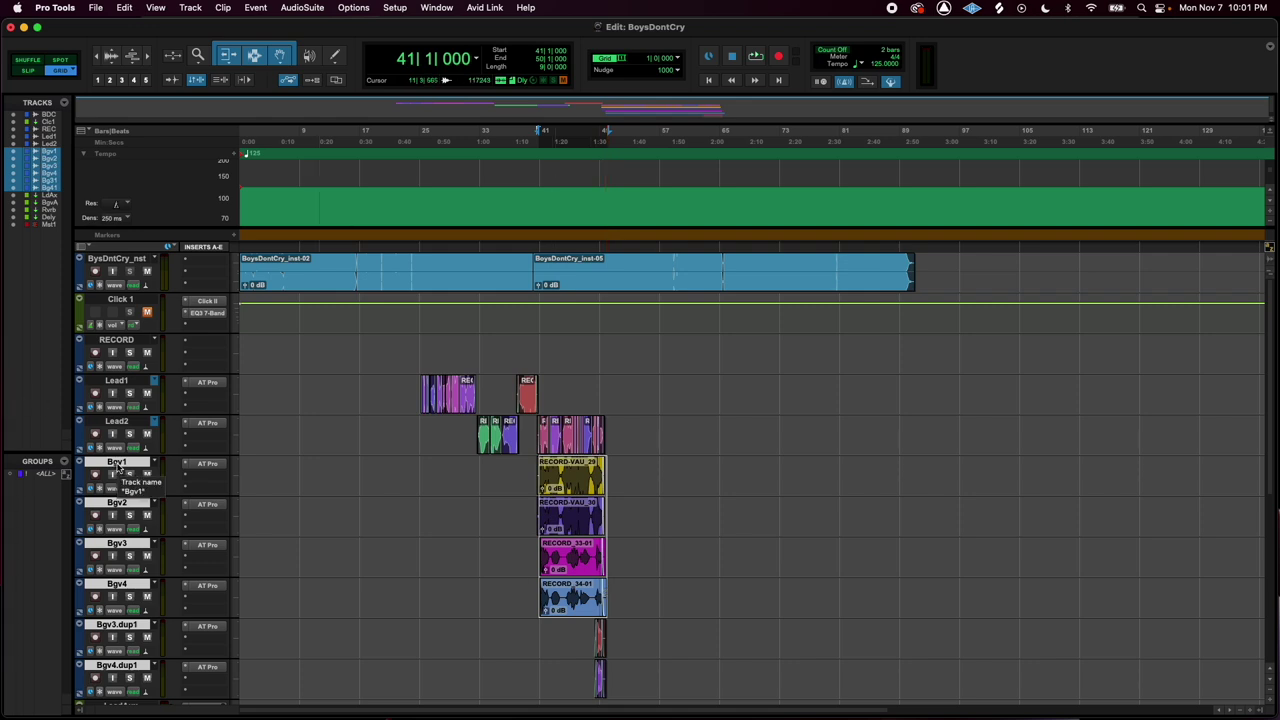
- Bounce the Bgv tracks as mono WAV stems with name prefix BoysDontCry_verselead_wet_STEM_
right_click(117, 466)
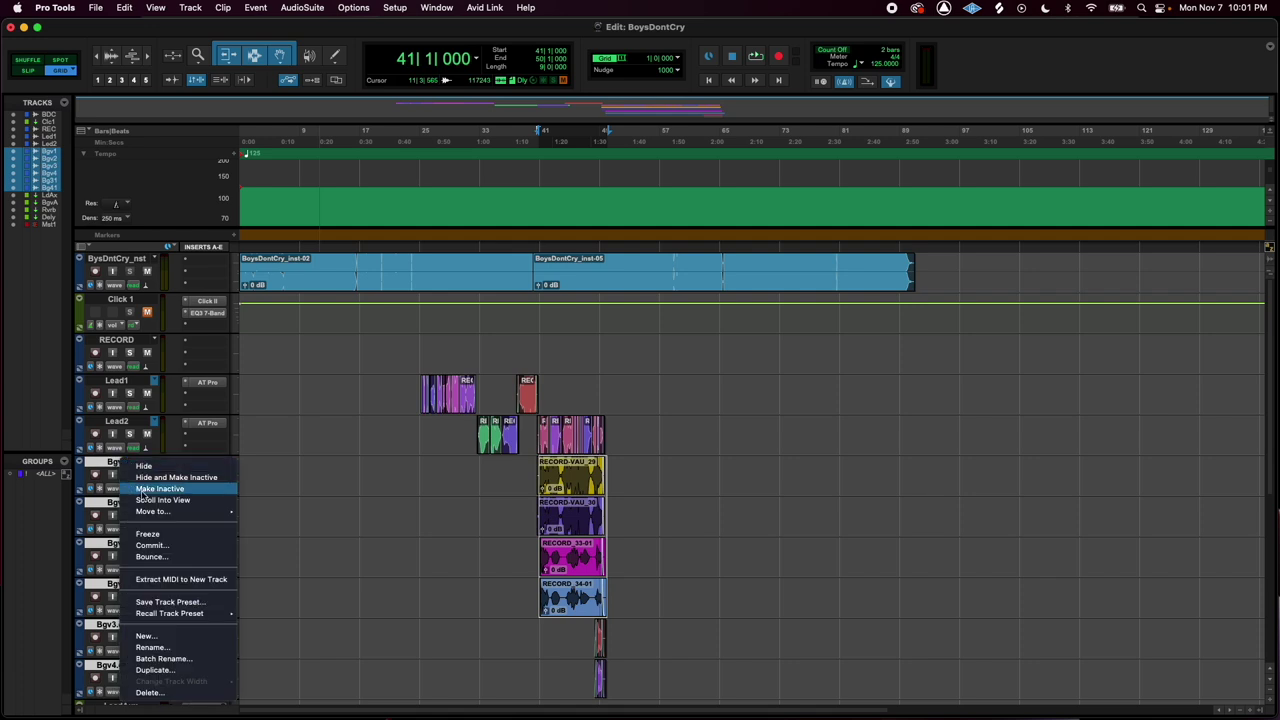
click(197, 559)
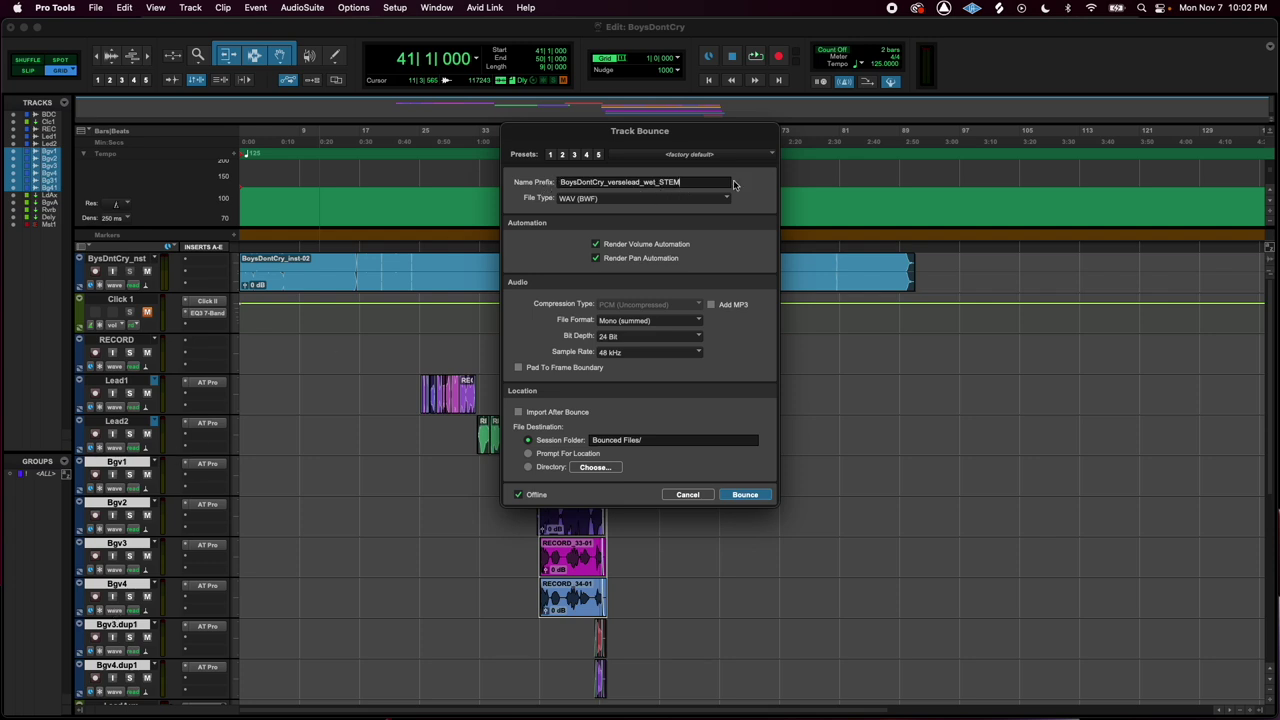
click(545, 186)
text(_)
click(745, 495)
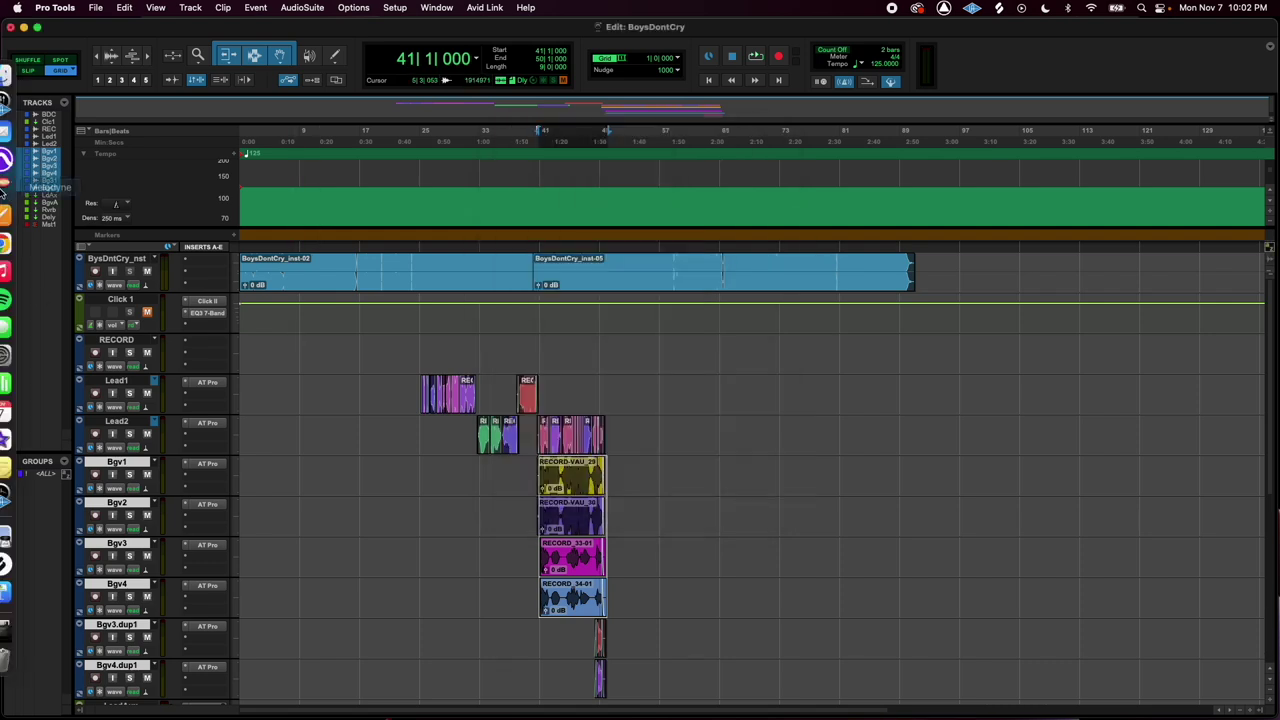
- Open the Bounced Files folder in Finder and select the six new Bgv stems
click(6, 76)
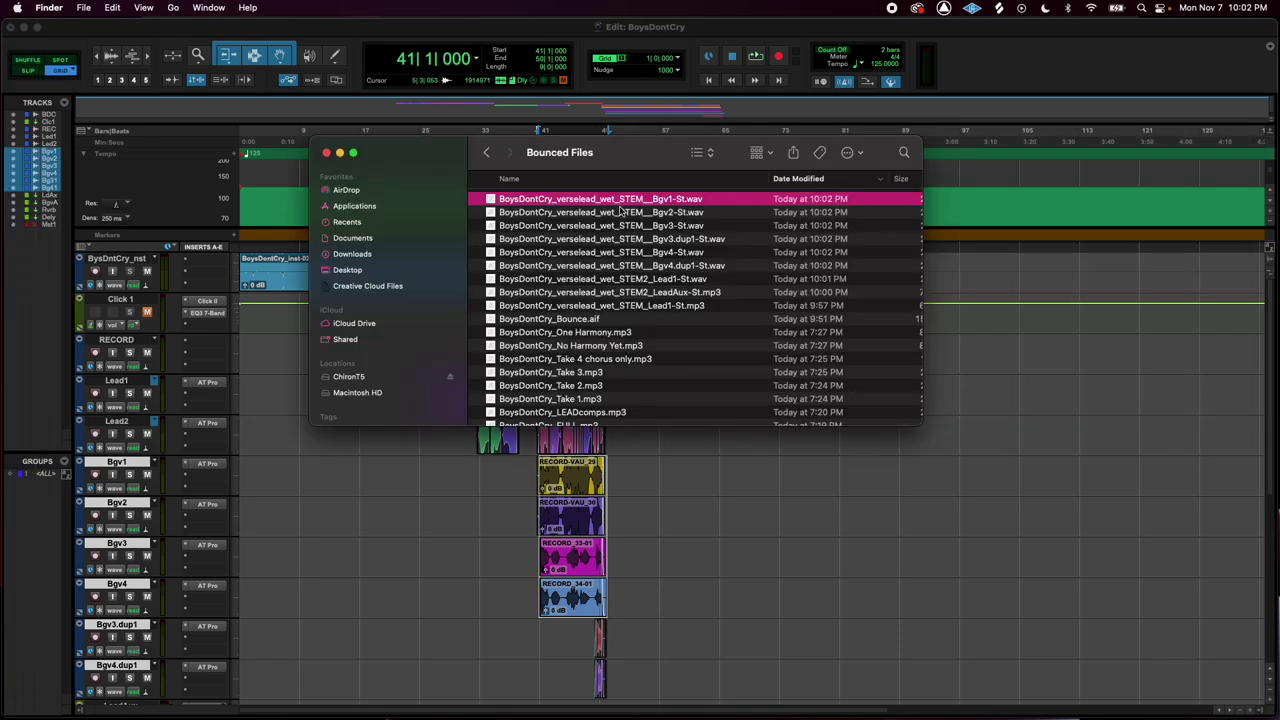
click(668, 266)
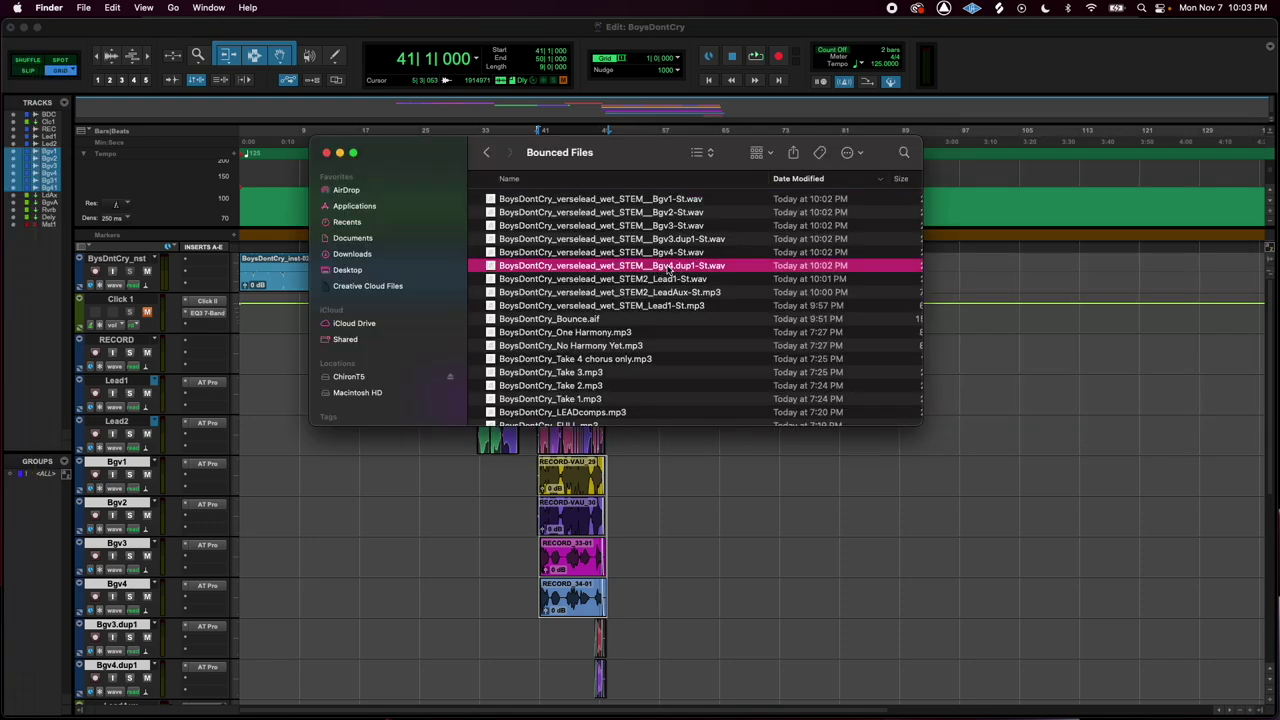
shift+click(663, 203)
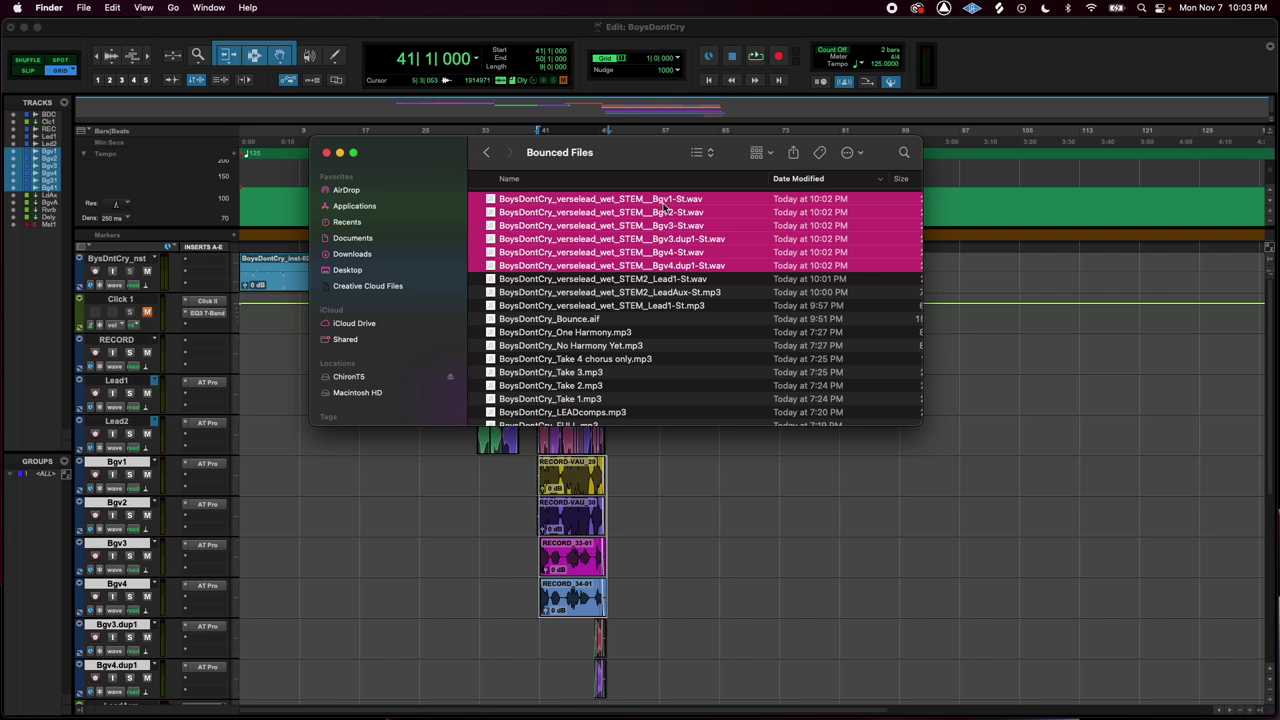
- Quick Look preview the Bgv1 and Bgv3 stem files
key(Up)
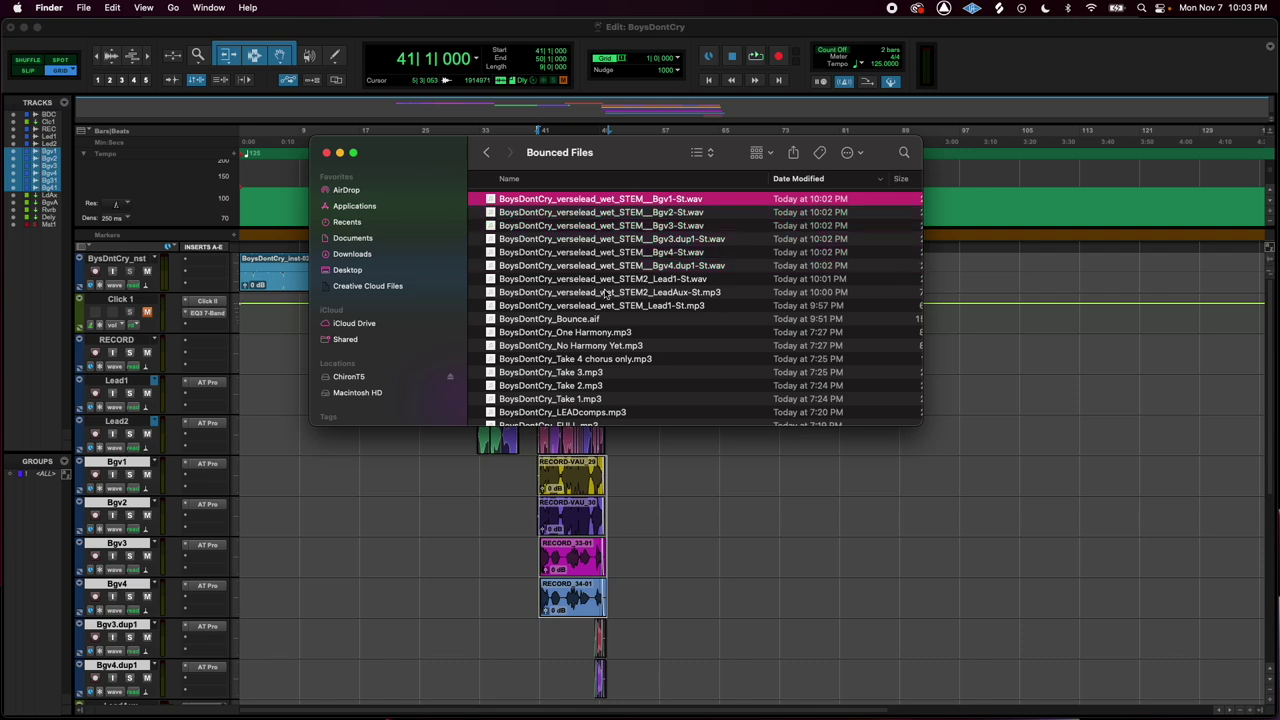
key(space)
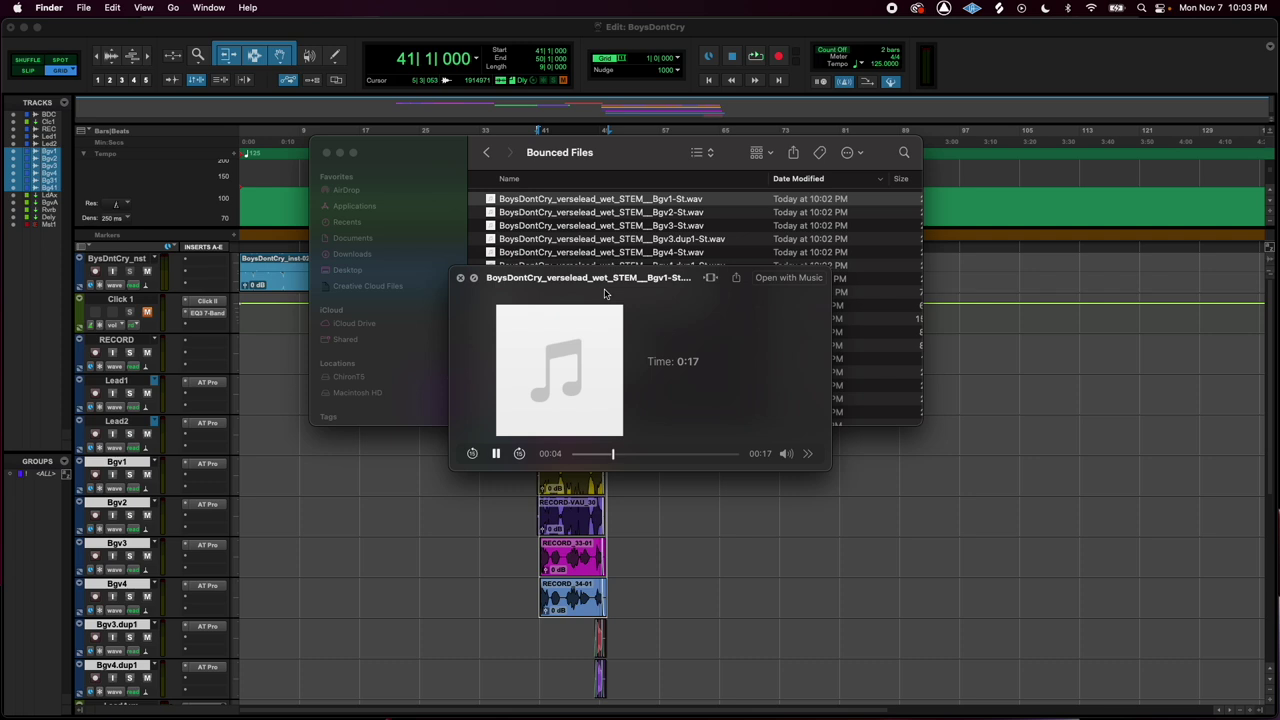
key(space)
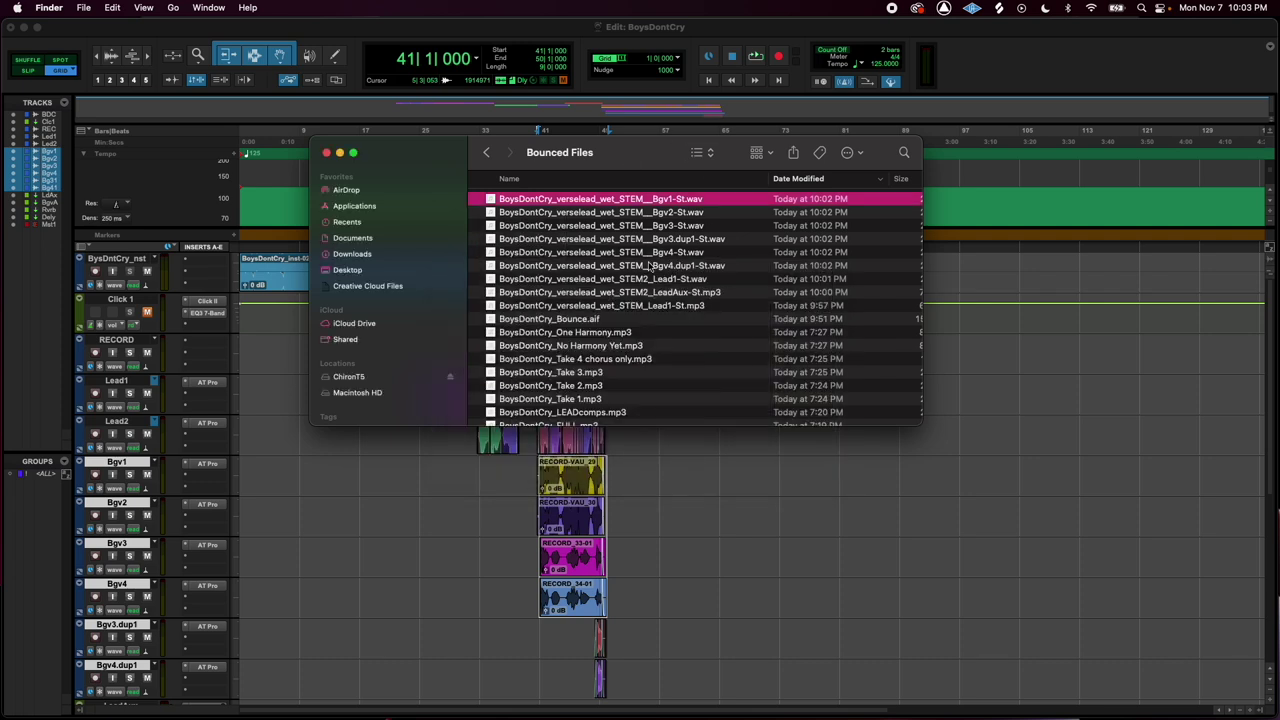
click(655, 226)
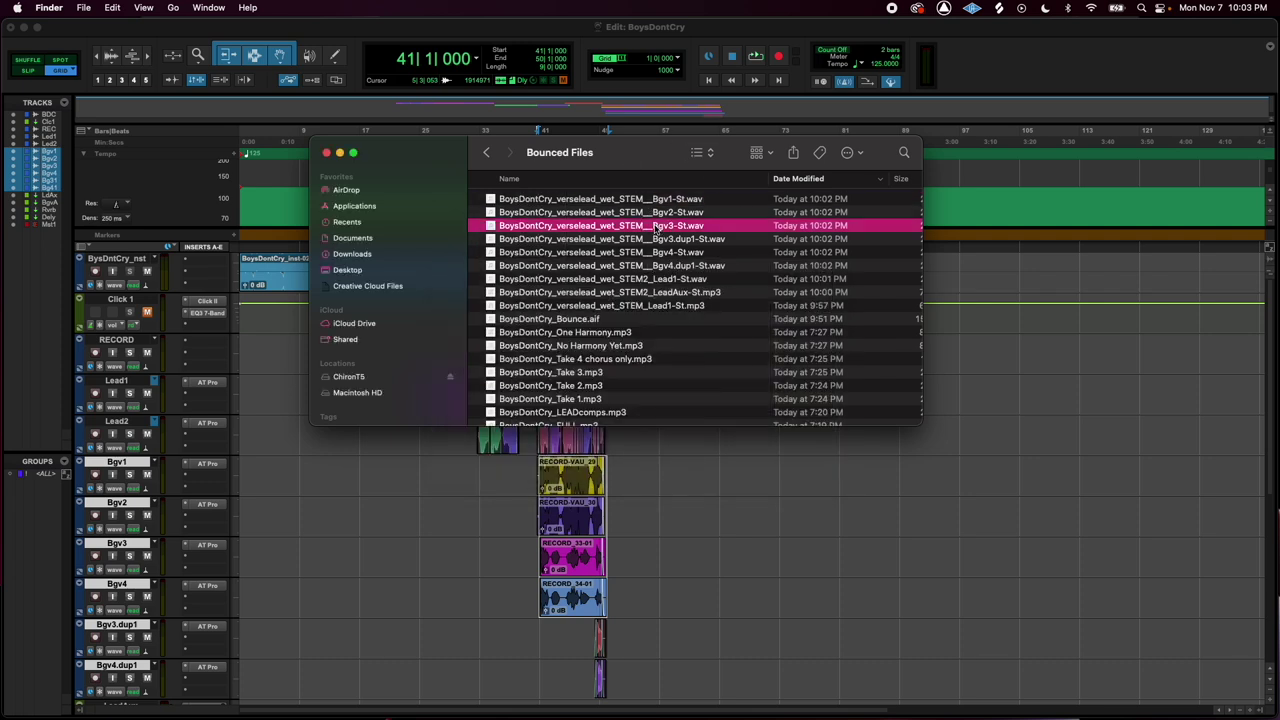
key(space)
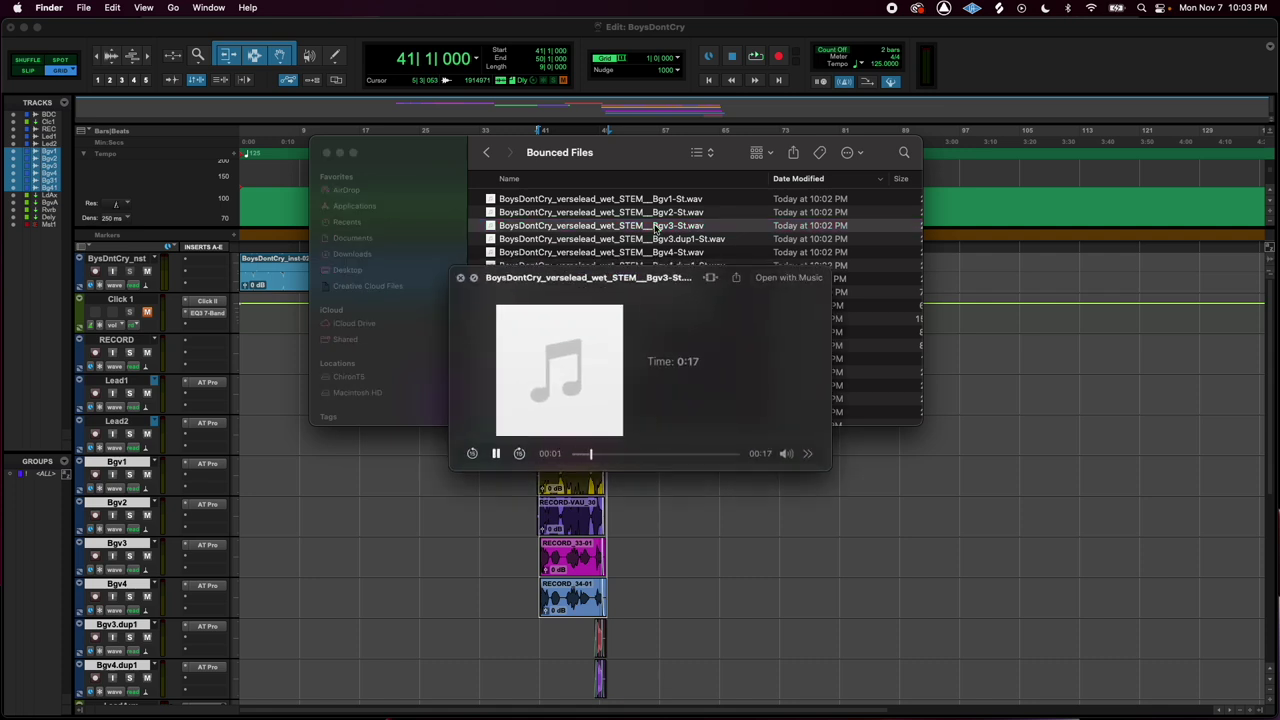
key(space)
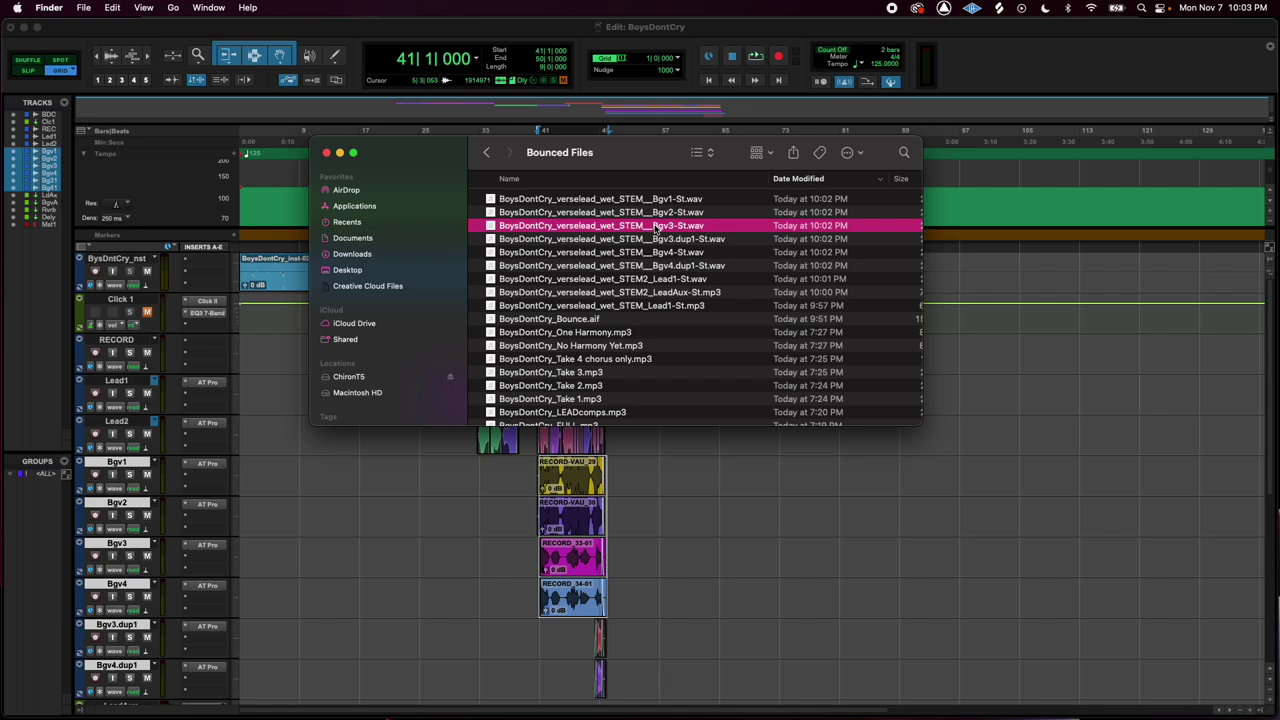
- Put the stem files from Lead1 to Bgv1 into a new folder named BoysDontCry_STEMS
click(645, 306)
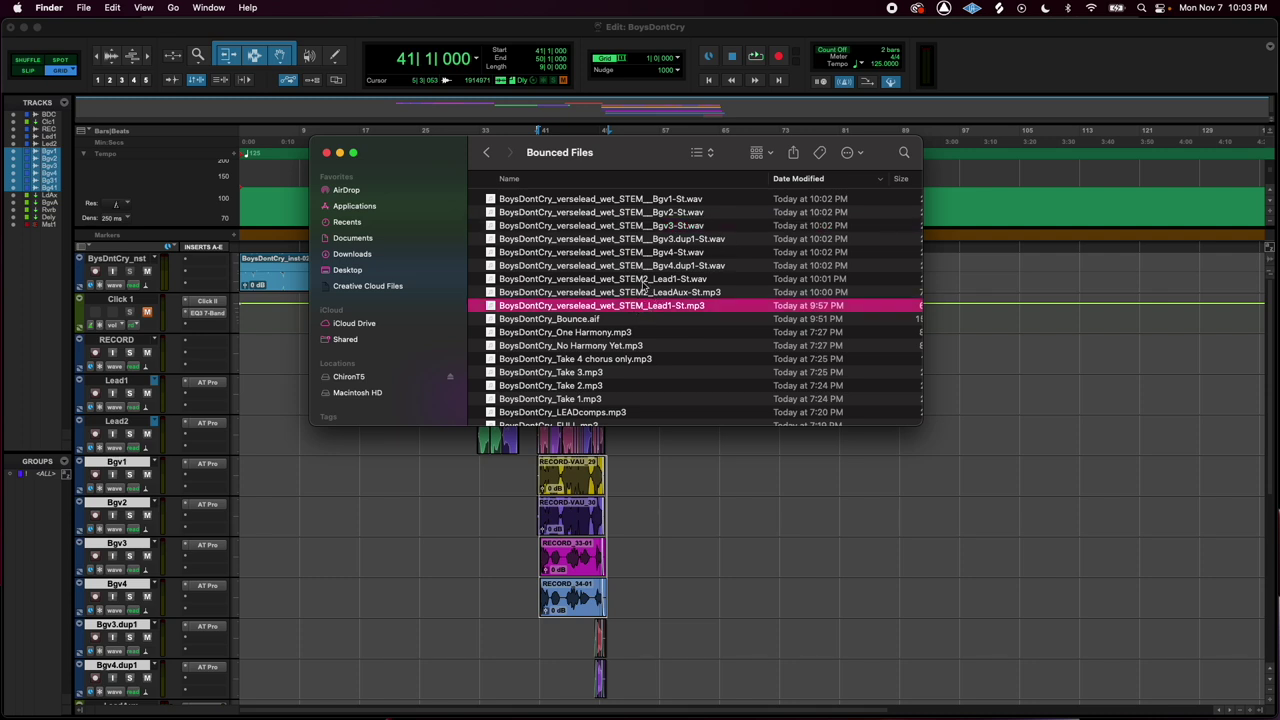
shift+click(640, 200)
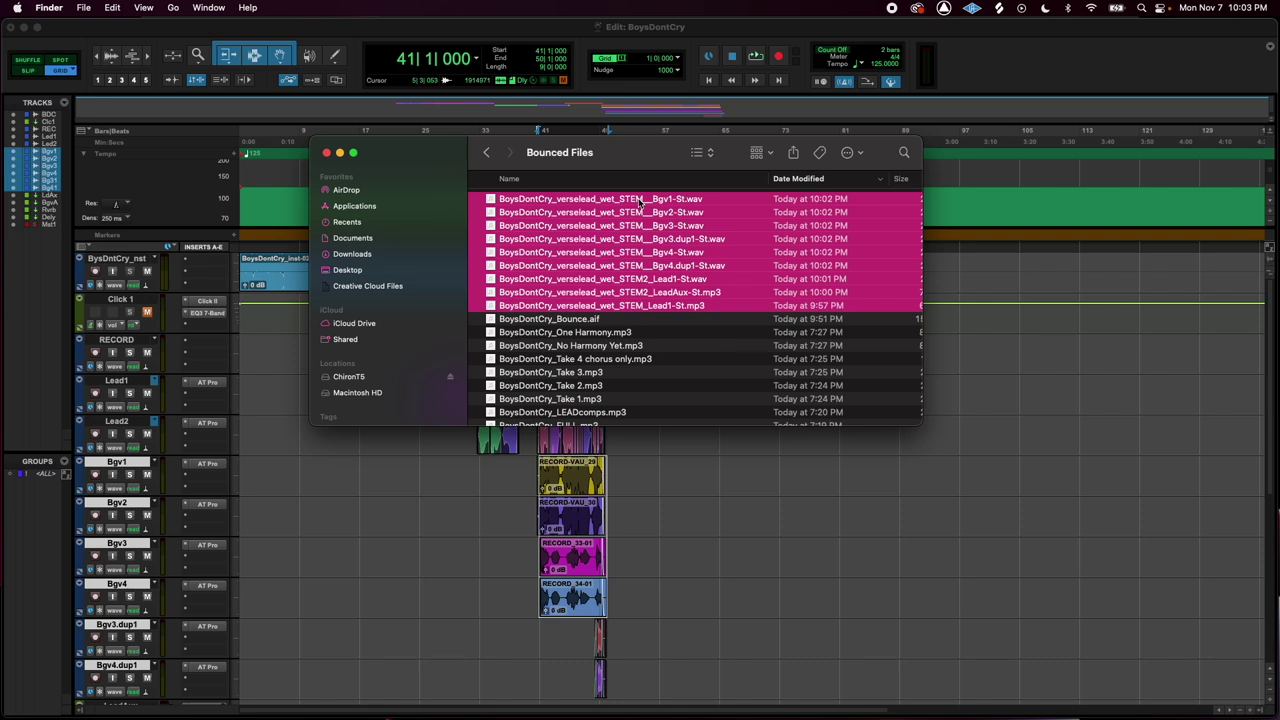
right_click(640, 200)
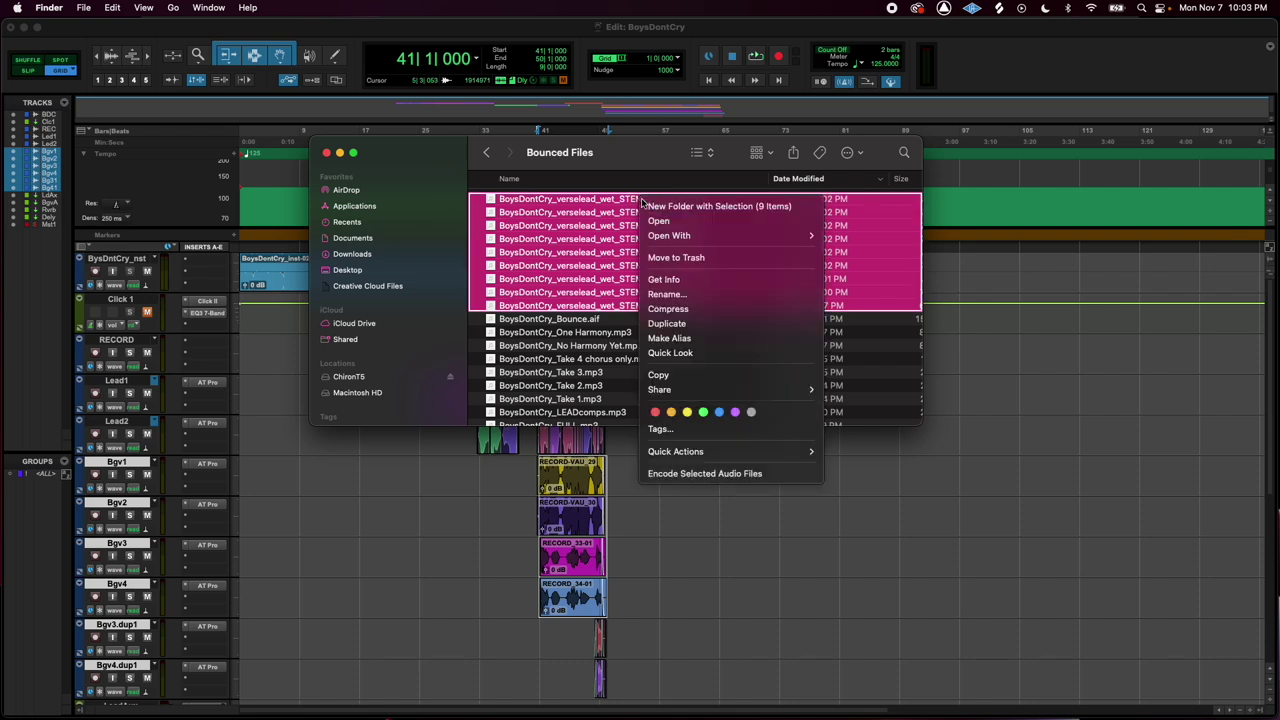
click(689, 209)
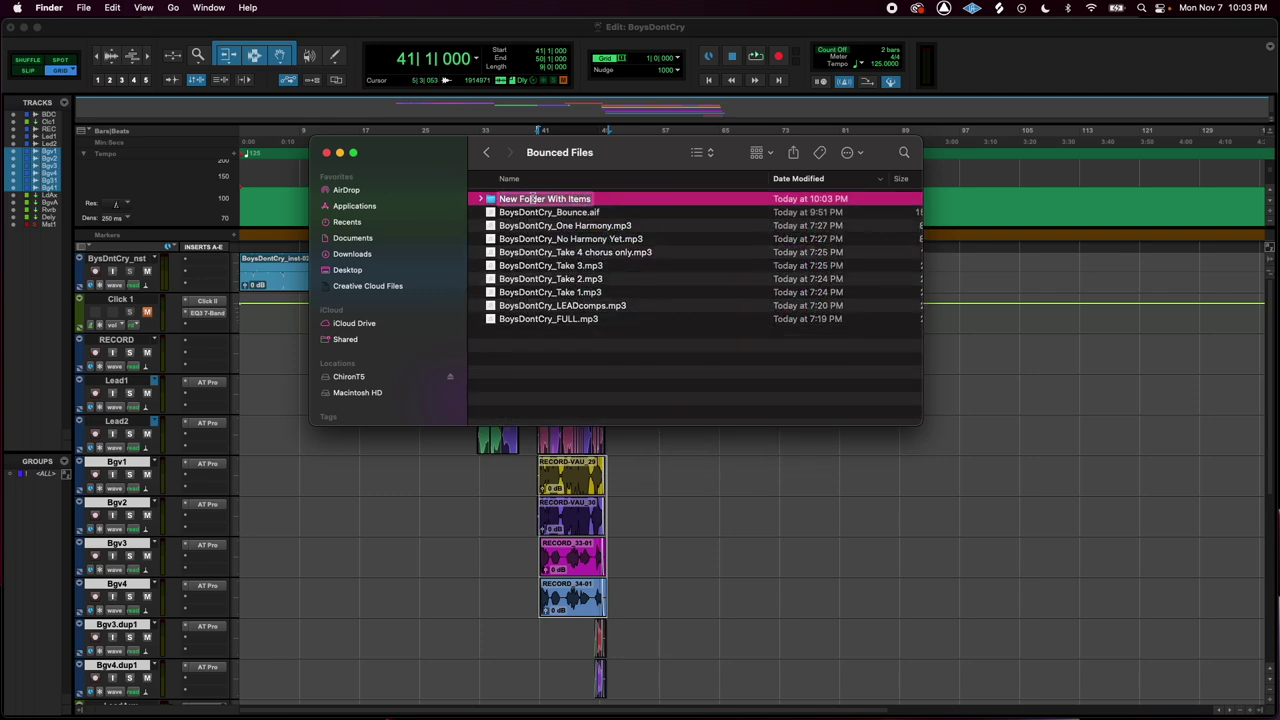
text(BoysD)
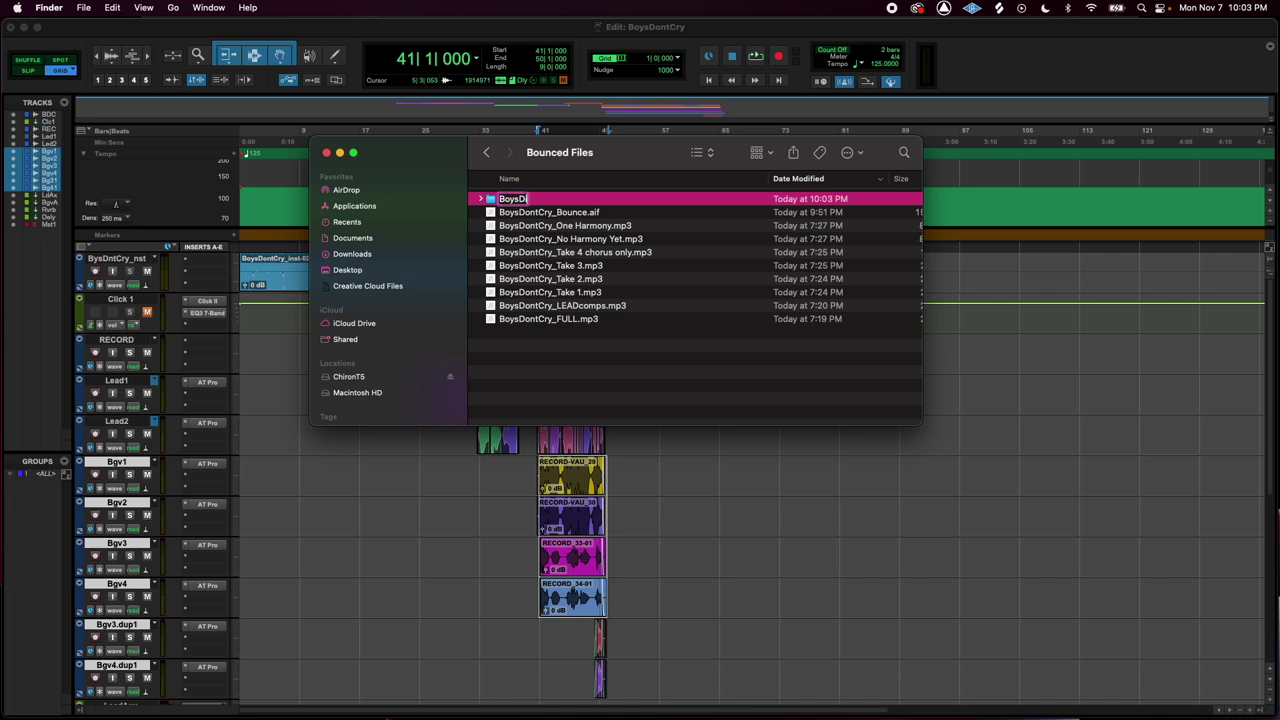
text(ontCry_STEMS)
key(Return)
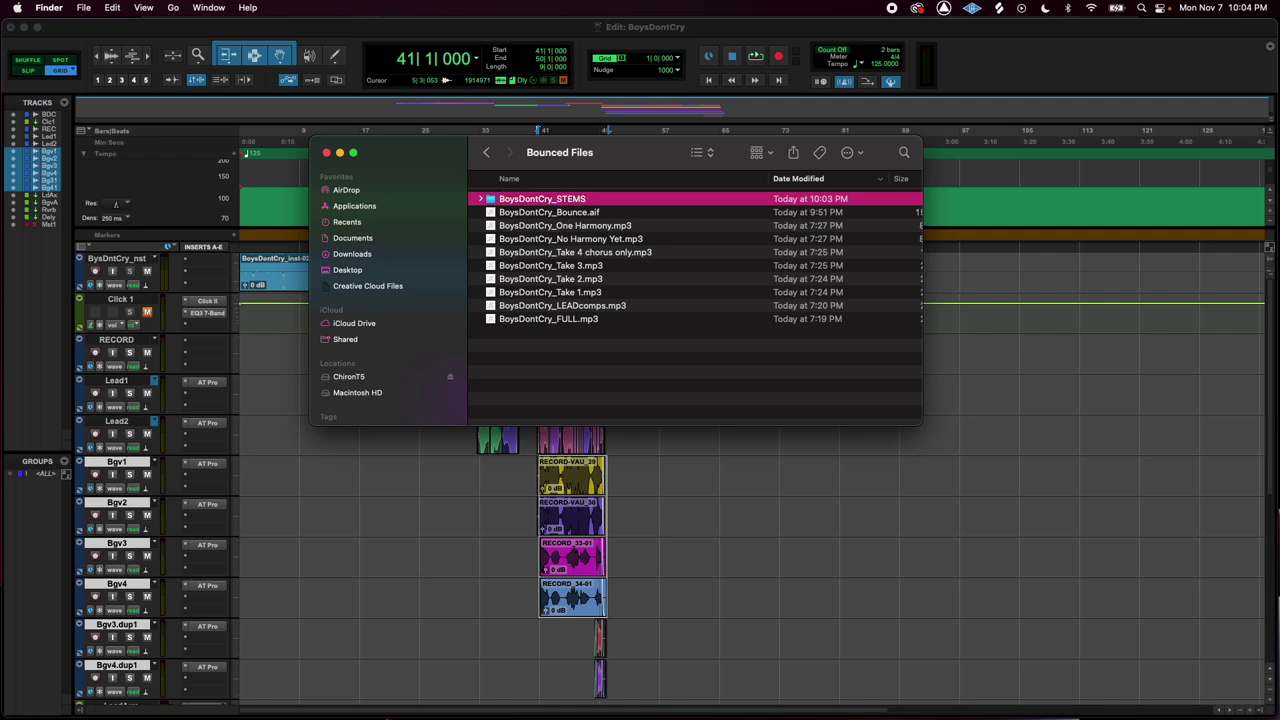
click(578, 369)
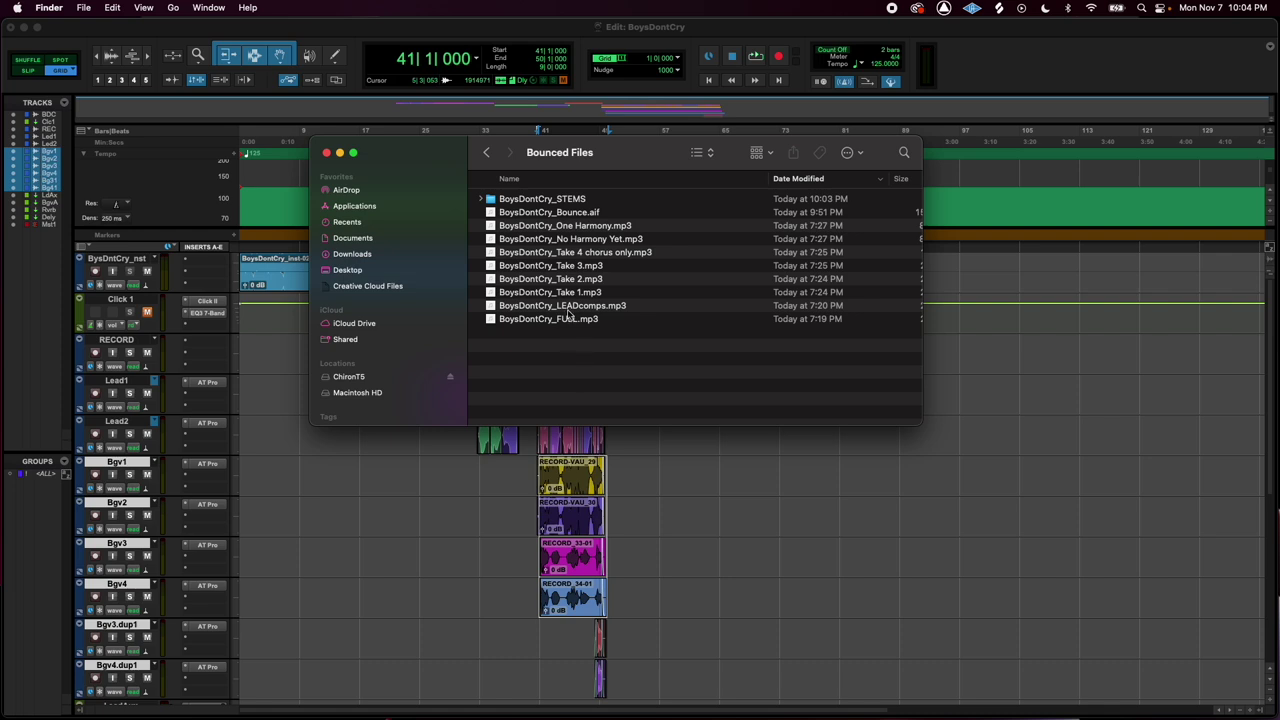
- Compress the BoysDontCry_STEMS folder to BoysDontCry_STEMS.zip and return to Pro Tools
click(546, 201)
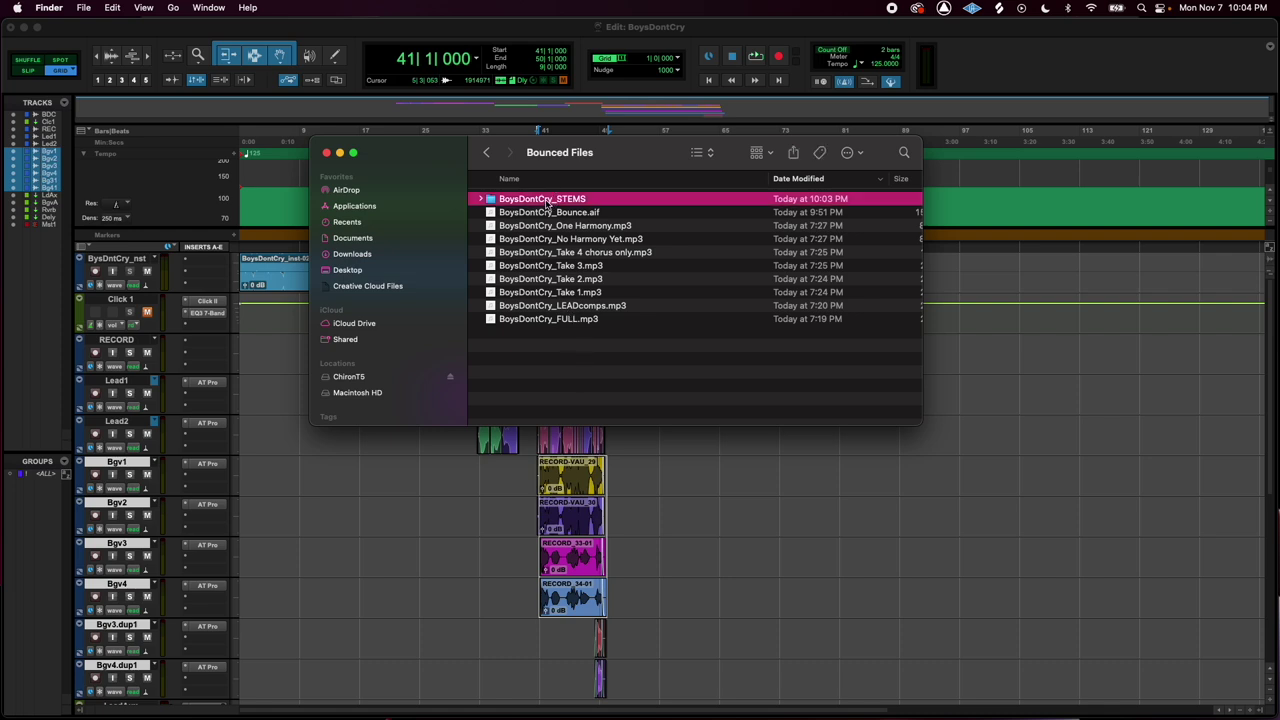
right_click(546, 205)
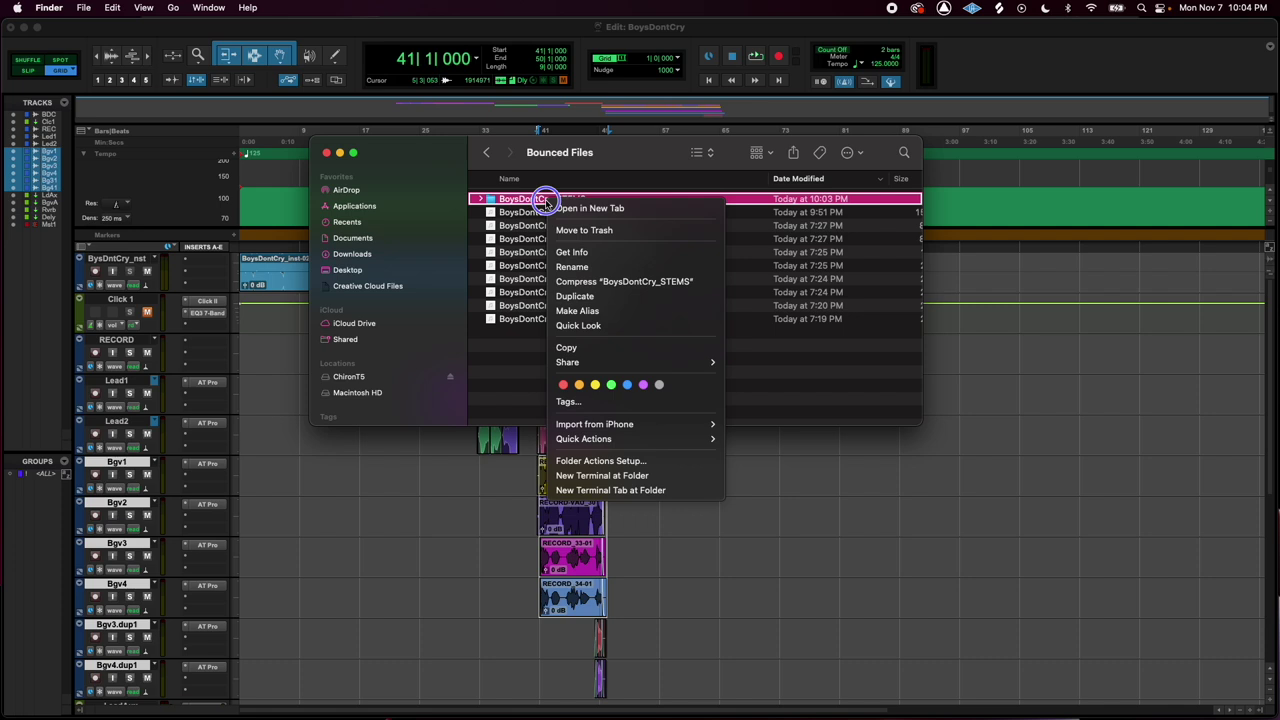
click(638, 283)
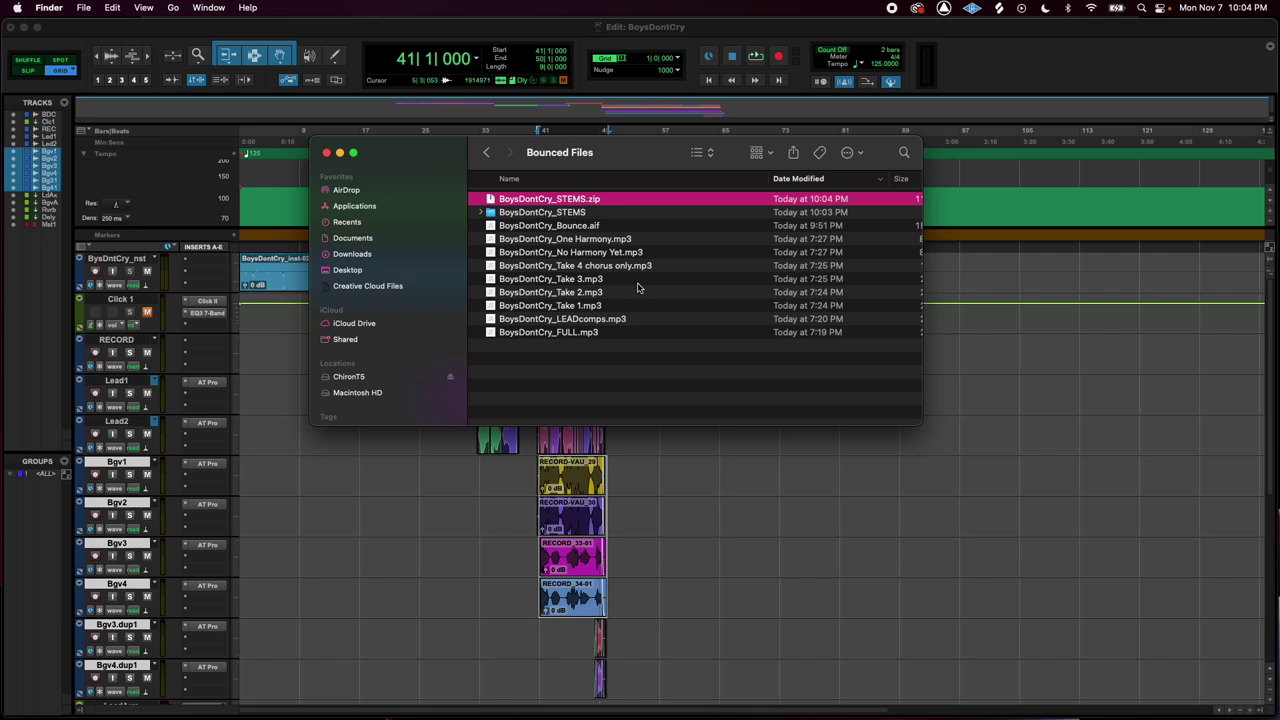
click(987, 63)
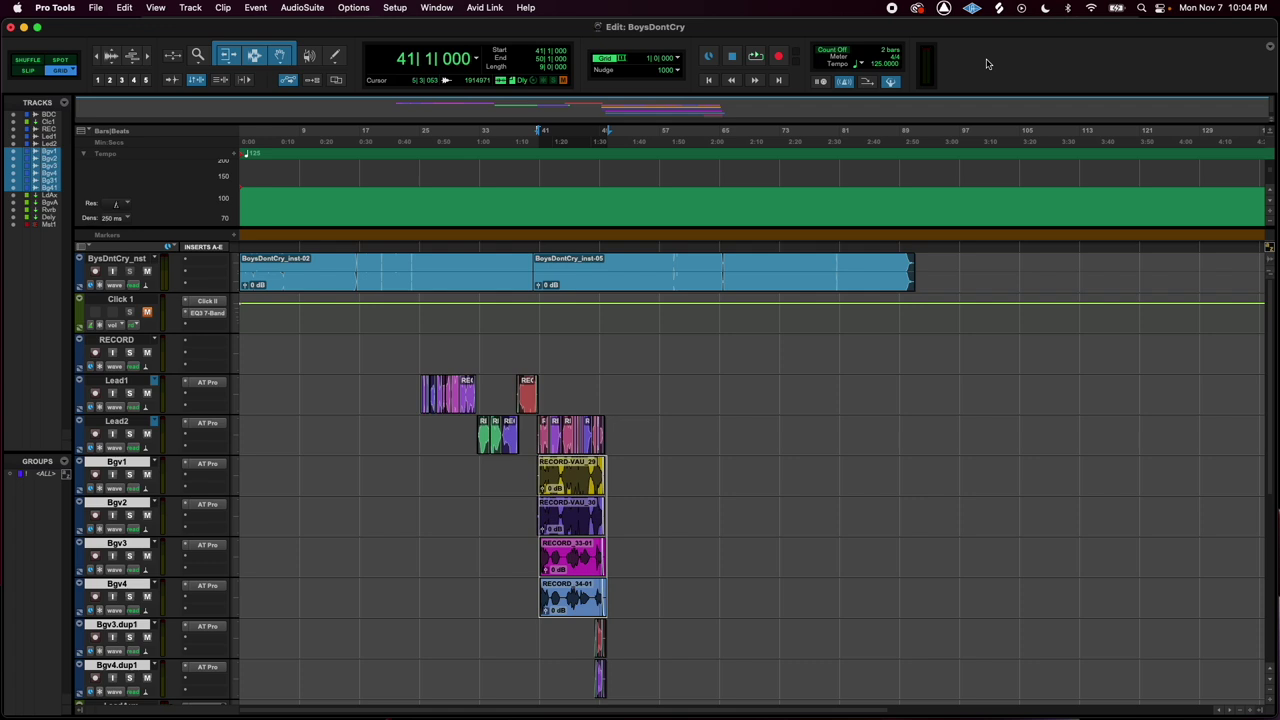